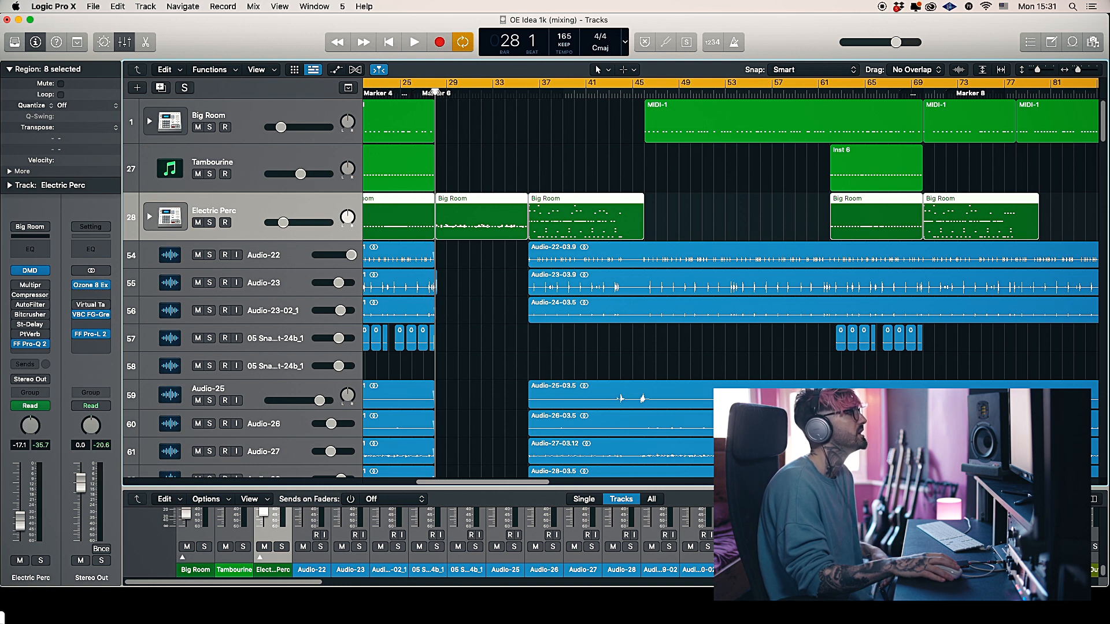
# Step: Play the full arrangement from bar 28 through to bar 46 and look over the tracks involved
pyautogui.press('space')
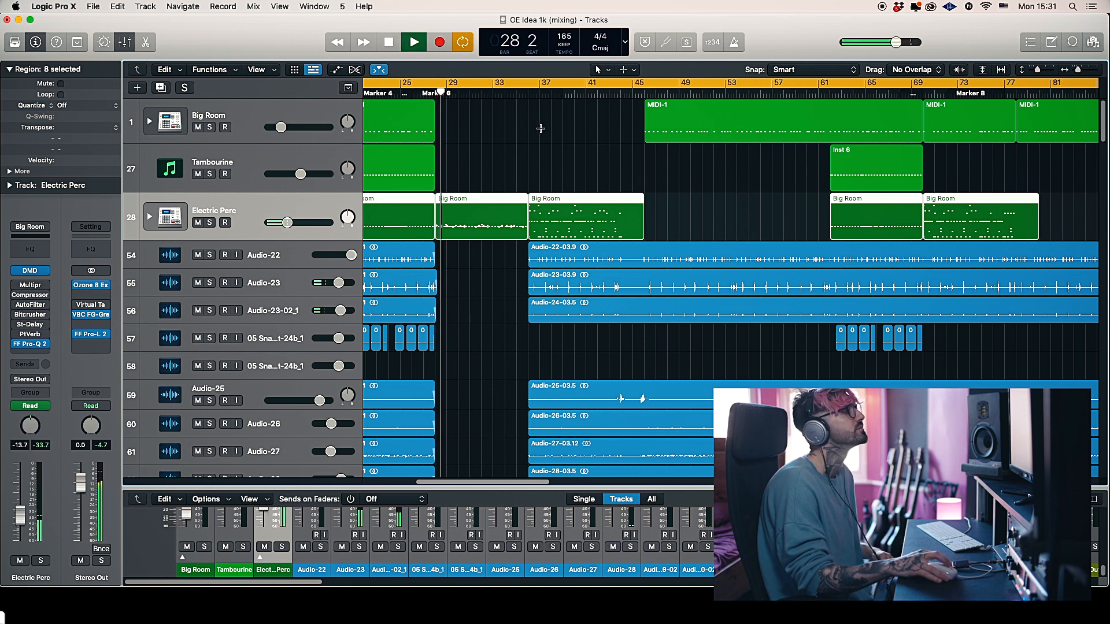
pyautogui.scroll(-3, 569, 162)
pyautogui.scroll(-15, 569, 160)
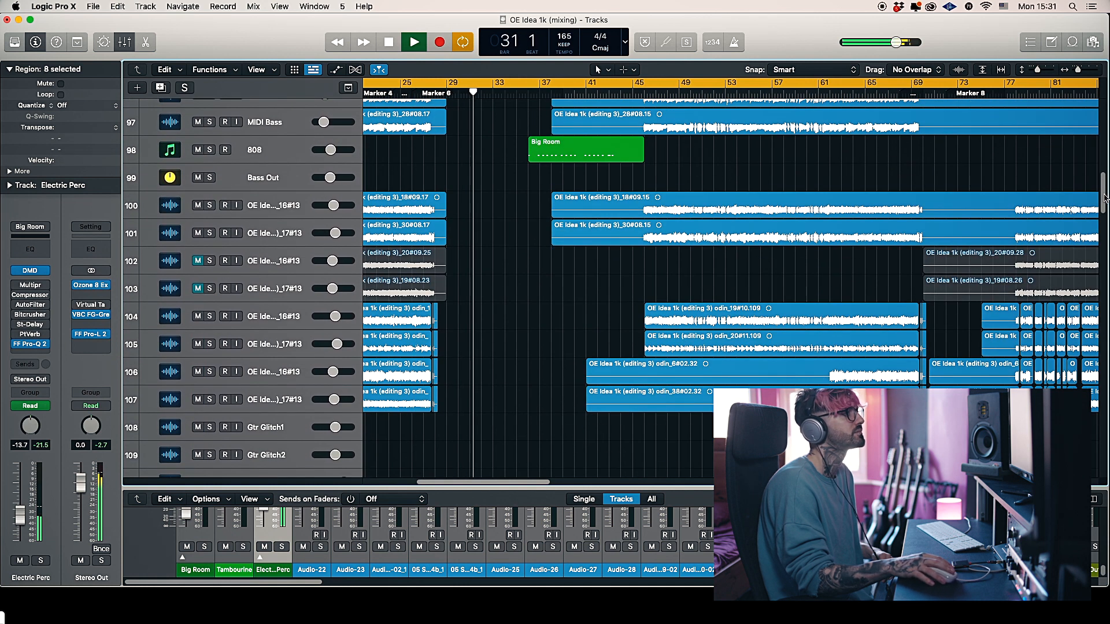
pyautogui.scroll(5, 1098, 176)
pyautogui.moveTo(1098, 177); pyautogui.dragTo(1098, 121)
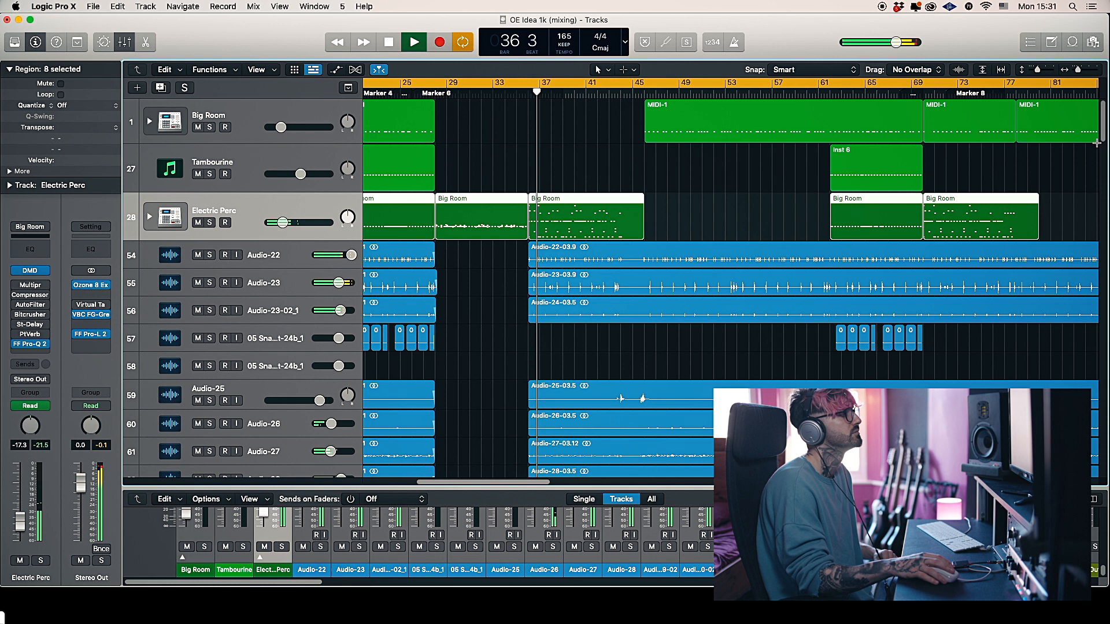
pyautogui.moveTo(1101, 136)
pyautogui.mouseDown()
pyautogui.moveTo(1096, 186)
pyautogui.moveTo(1097, 124)
pyautogui.mouseUp()
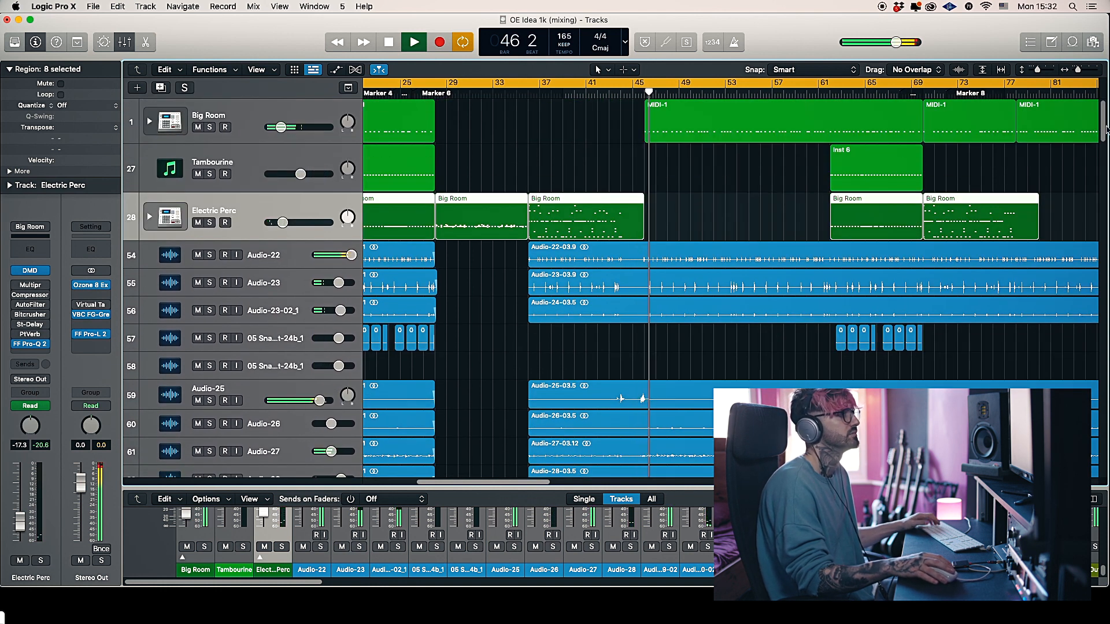
pyautogui.press('space')
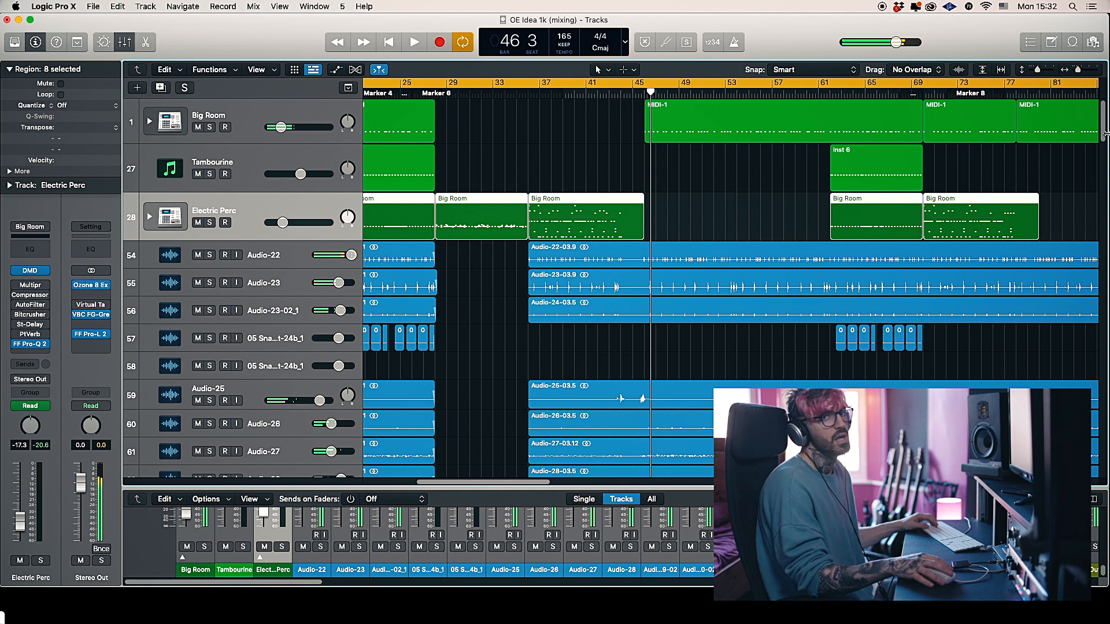
pyautogui.moveTo(1101, 130); pyautogui.dragTo(1101, 136)
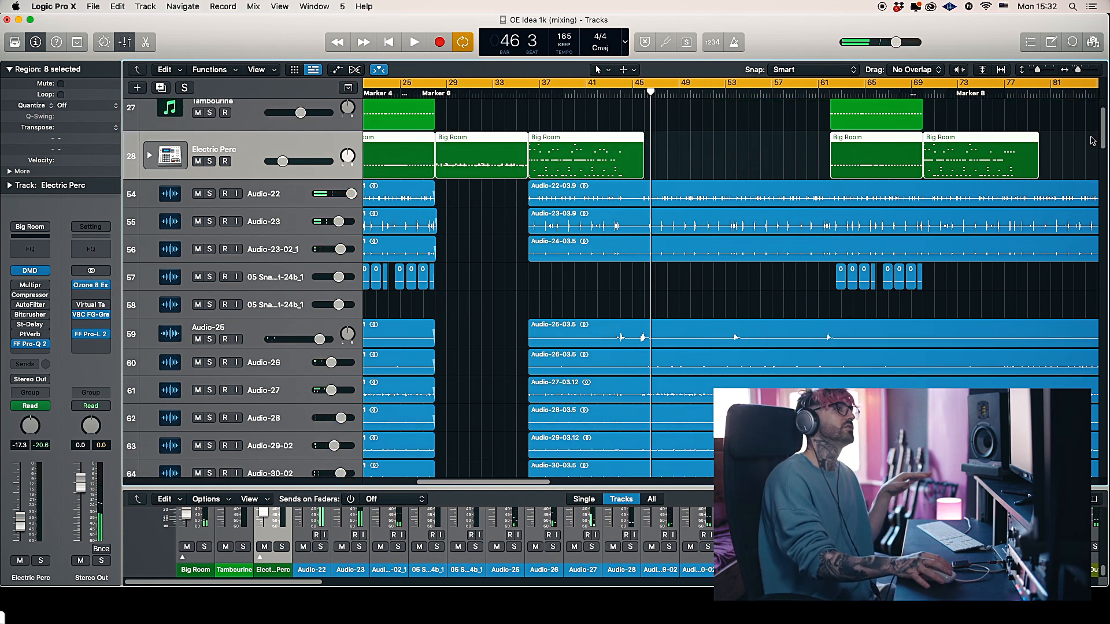
# Step: Solo the Electric Perc track, audition it from bar 36, and clear the solo with the playhead back at bar 36
pyautogui.click(750, 164)
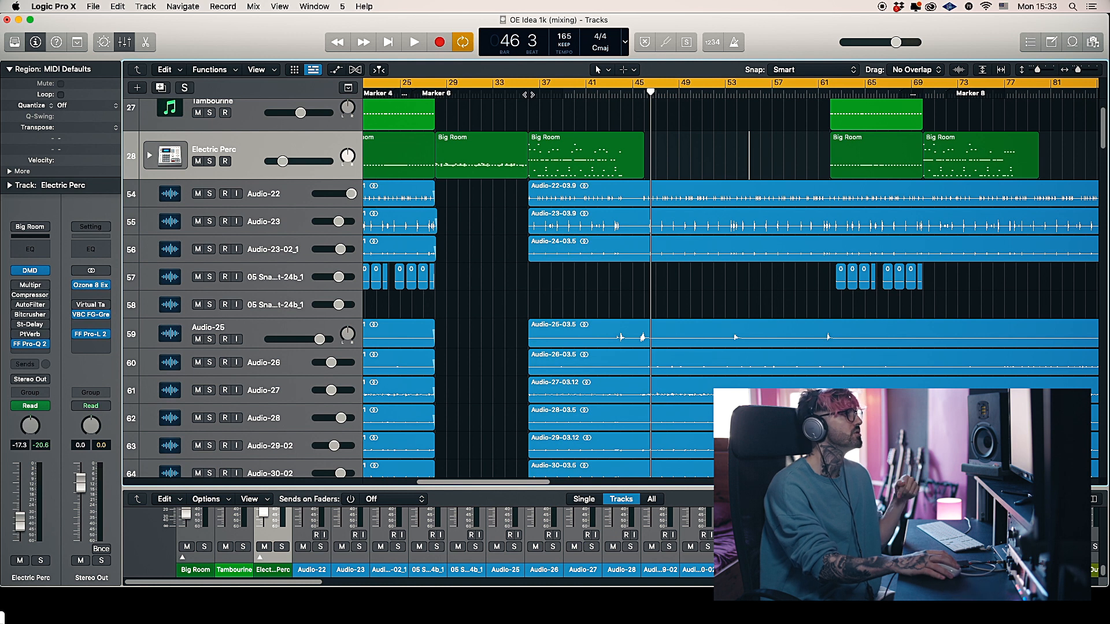
pyautogui.click(435, 91)
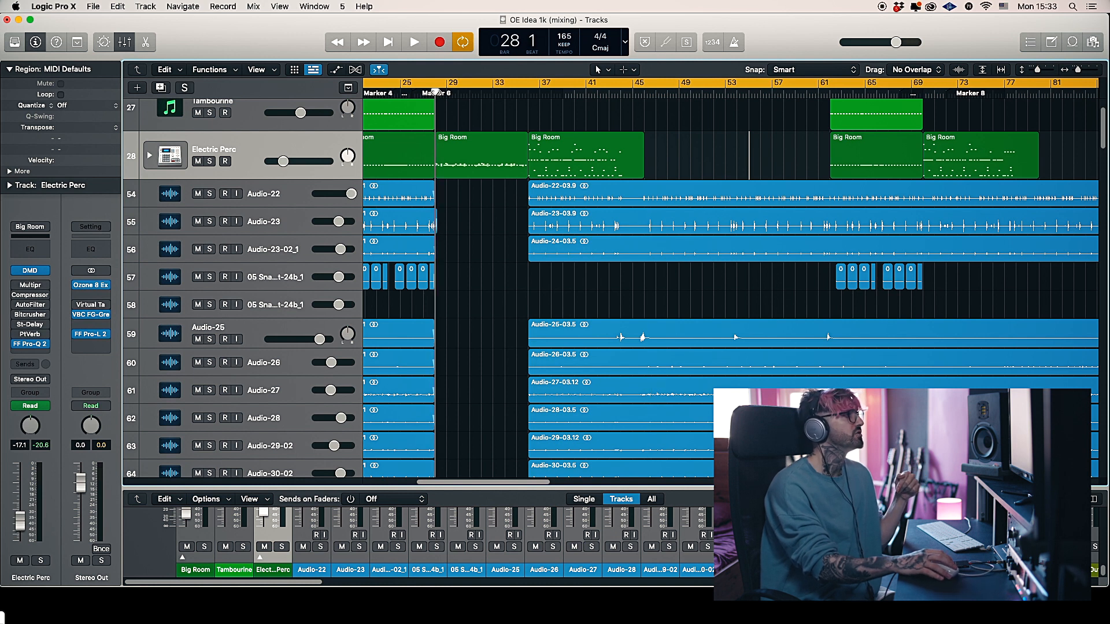
pyautogui.click(209, 161)
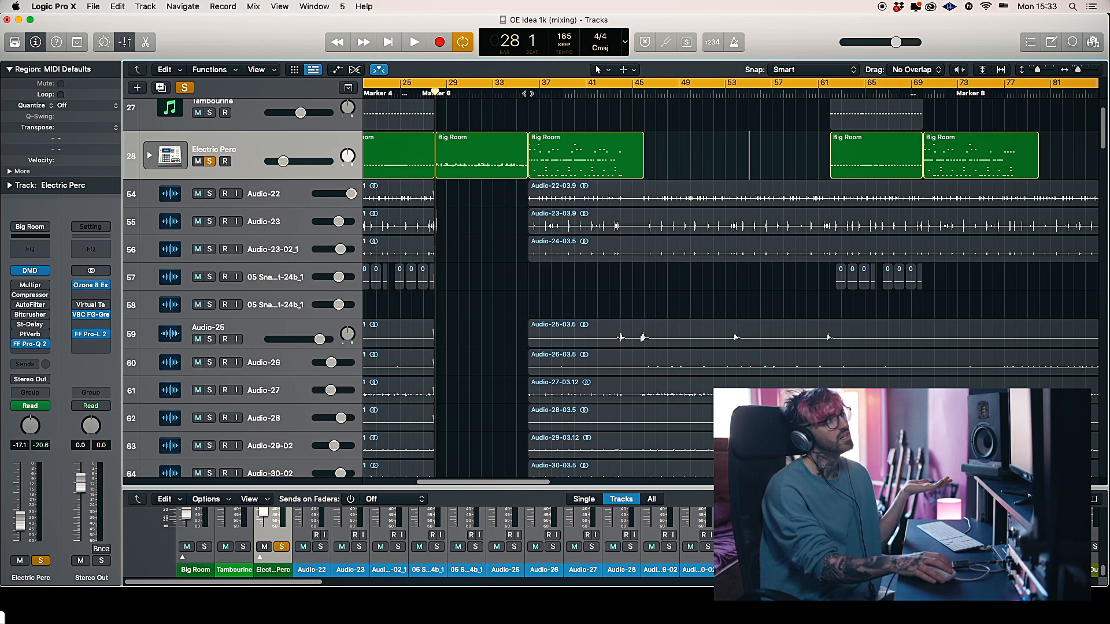
pyautogui.click(527, 93)
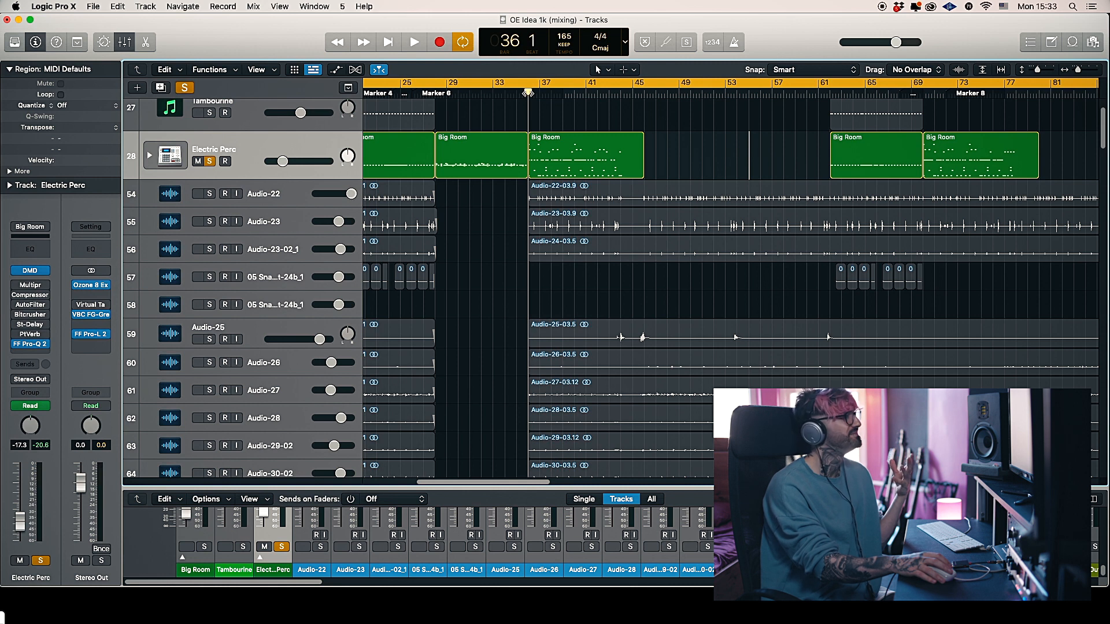
pyautogui.press('space')
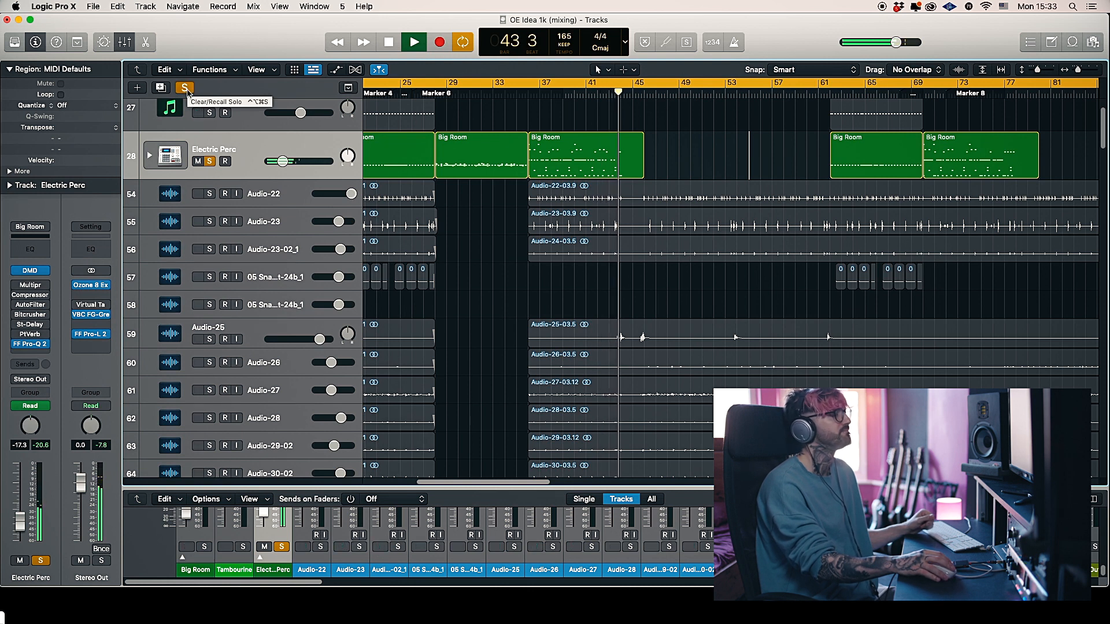
pyautogui.press('space')
pyautogui.click(528, 96)
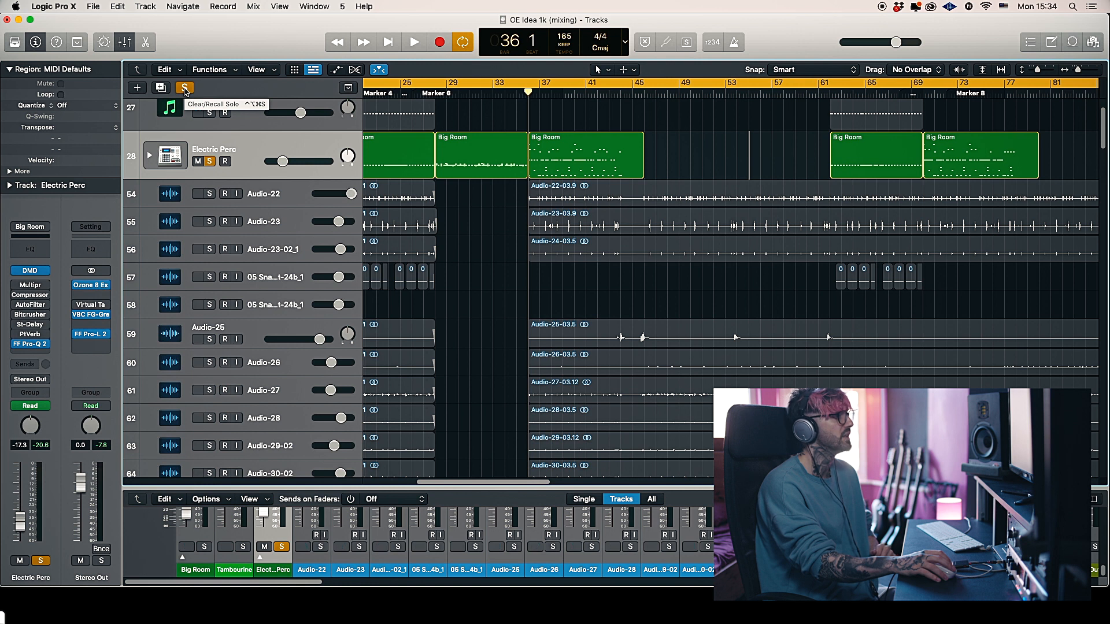
pyautogui.click(184, 88)
# Step: Solo the audio tracks from Audio-22 through Audio-30-02, audition them together from bar 36, and clear their solos
pyautogui.moveTo(214, 199); pyautogui.dragTo(215, 369)
pyautogui.scroll(-5, 215, 369)
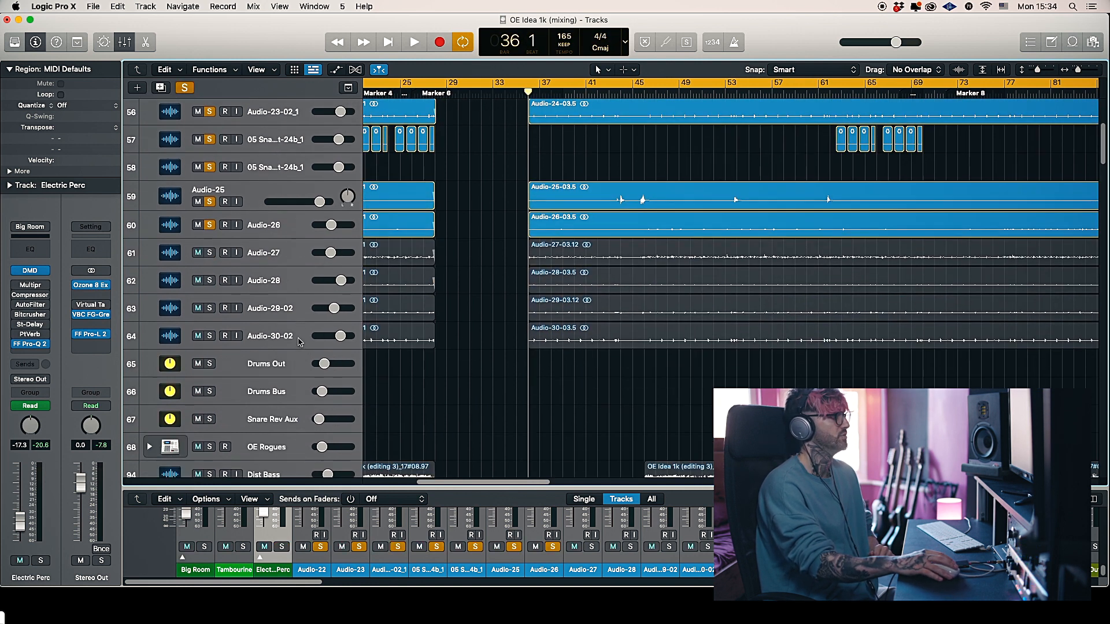
pyautogui.moveTo(208, 249); pyautogui.dragTo(210, 336)
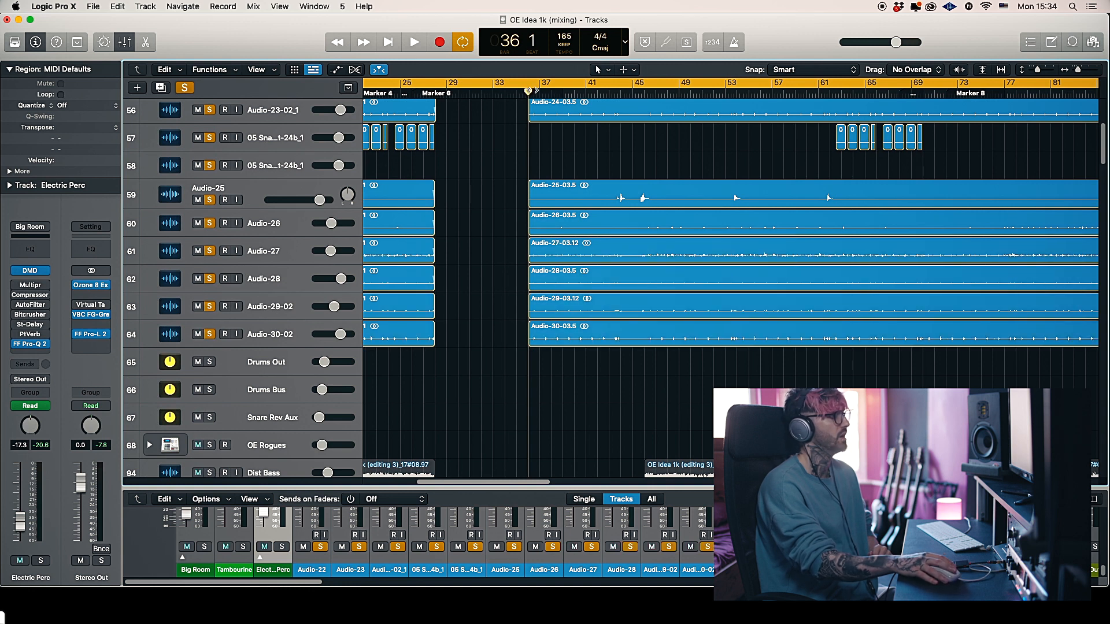
pyautogui.press('space')
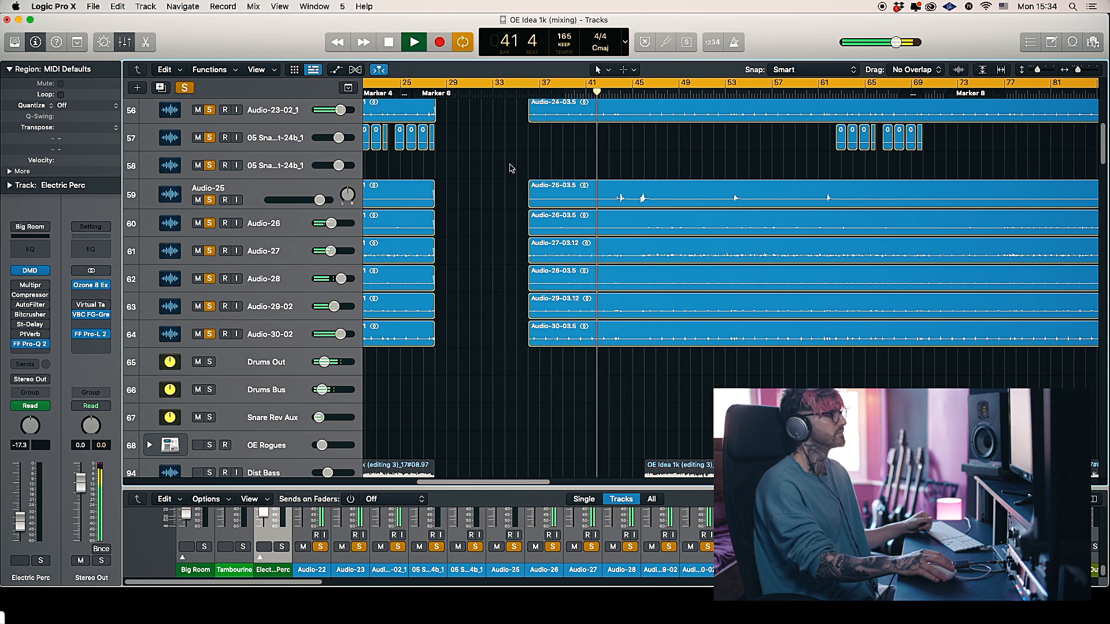
pyautogui.scroll(1, 473, 163)
pyautogui.scroll(5, 473, 164)
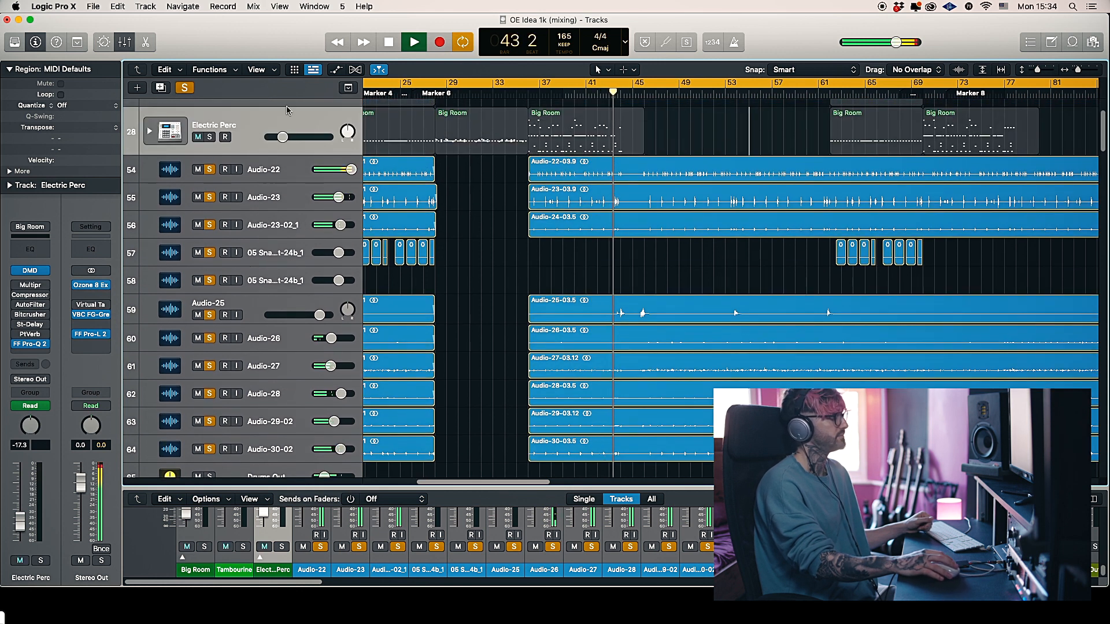
pyautogui.press('space')
pyautogui.click(183, 87)
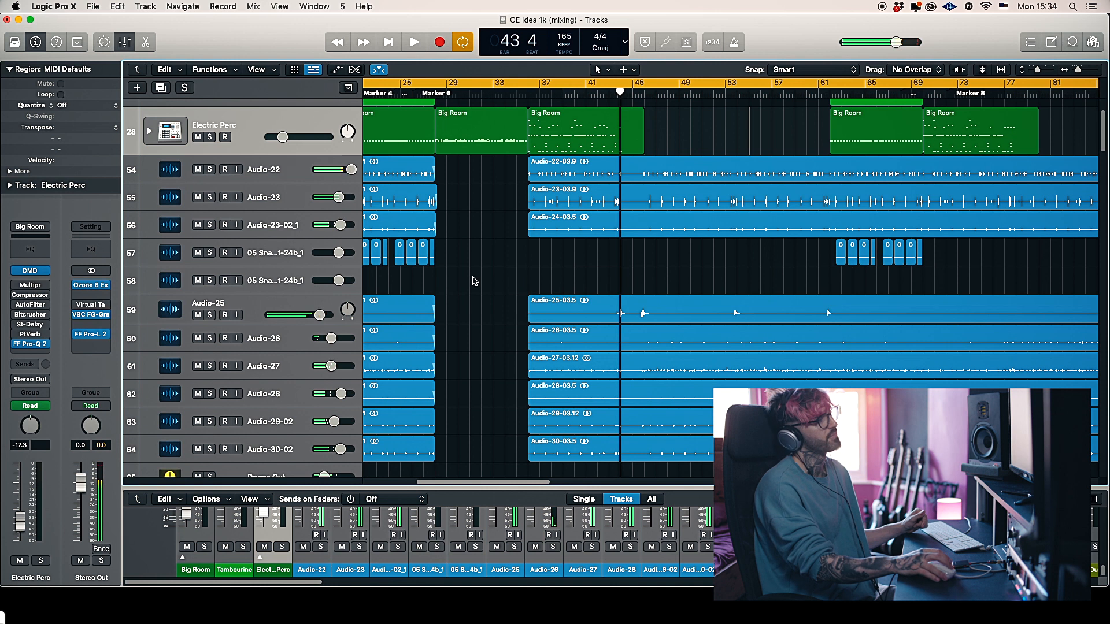
pyautogui.scroll(4, 480, 254)
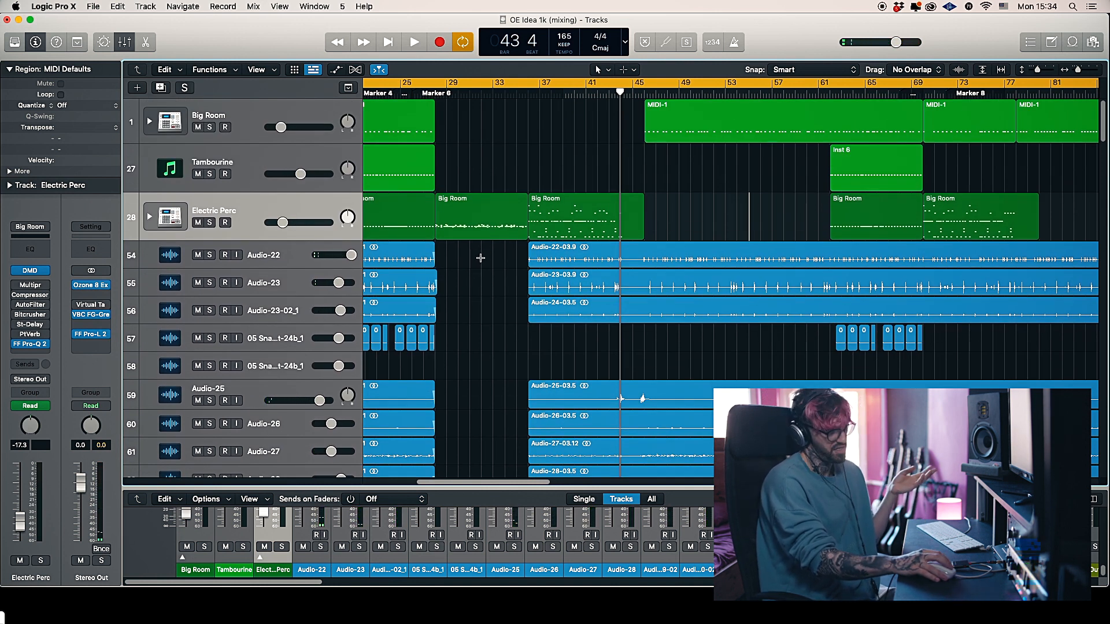
pyautogui.scroll(-3, 476, 257)
pyautogui.scroll(-1, 476, 253)
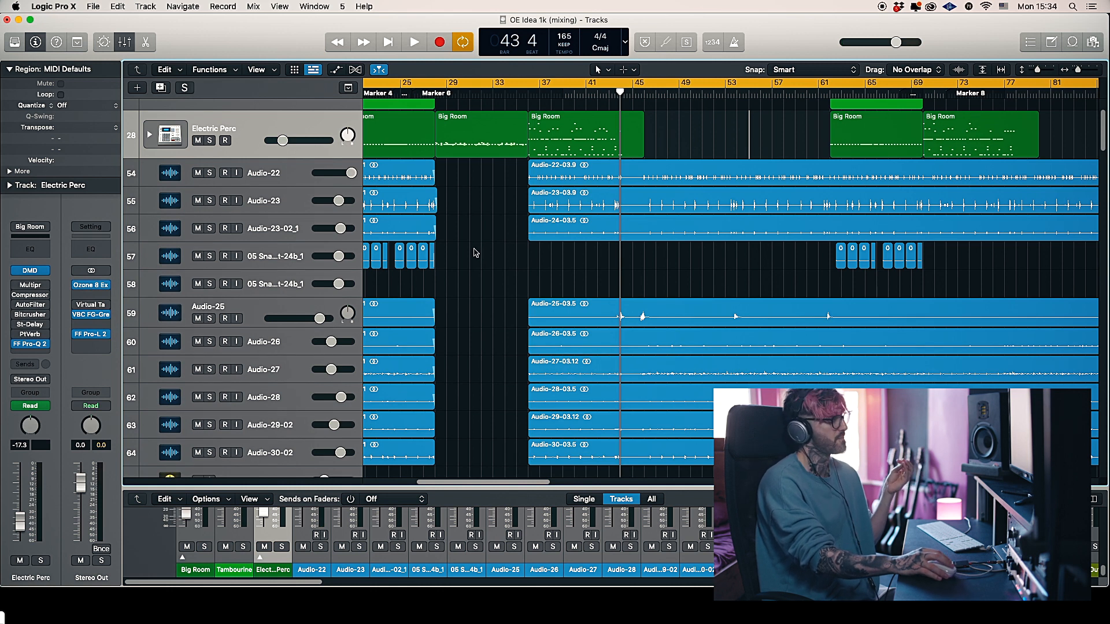
pyautogui.moveTo(484, 258); pyautogui.dragTo(517, 260)
pyautogui.click(482, 264)
pyautogui.moveTo(522, 262); pyautogui.dragTo(524, 261)
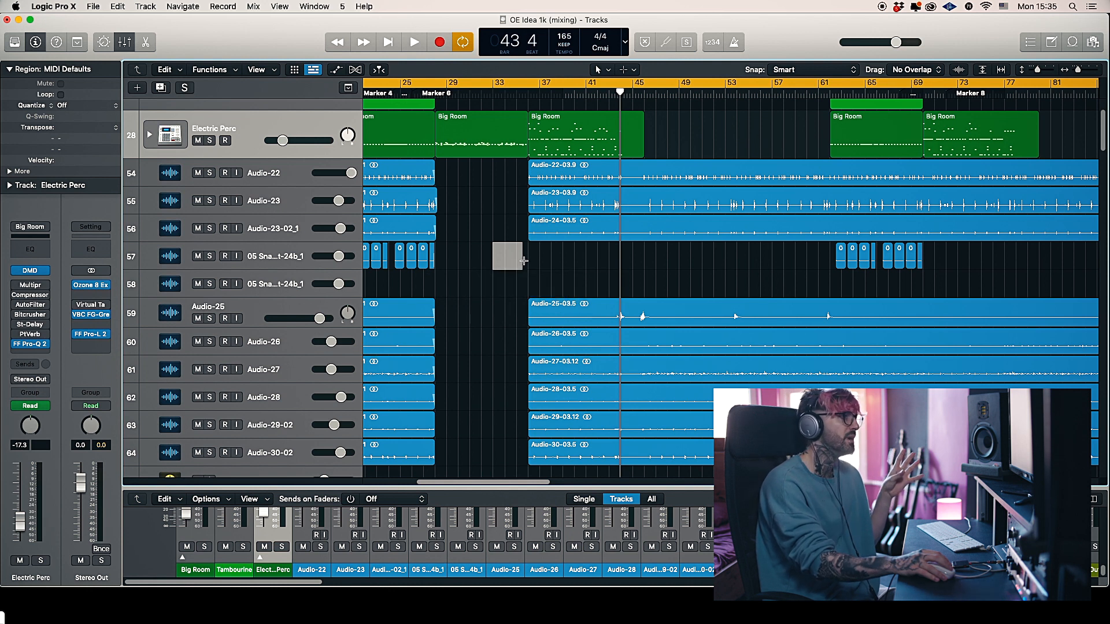
pyautogui.click(492, 265)
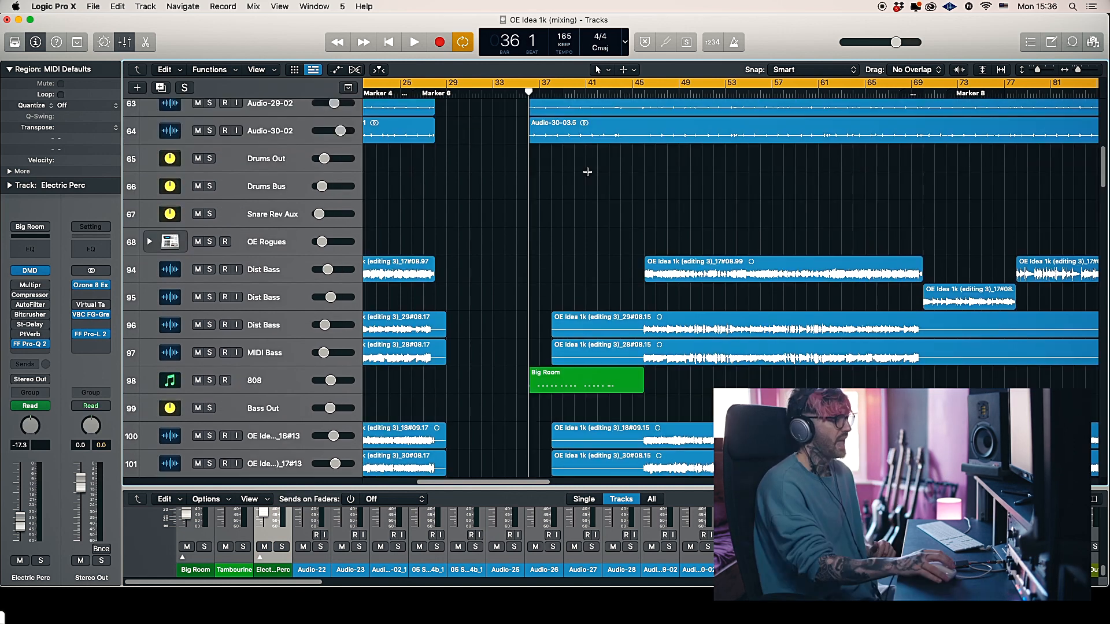
# Step: Solo the three OE Sha...24#02 tracks numbered 112 to 114 and place the playhead at bar 28
pyautogui.scroll(-3, 586, 172)
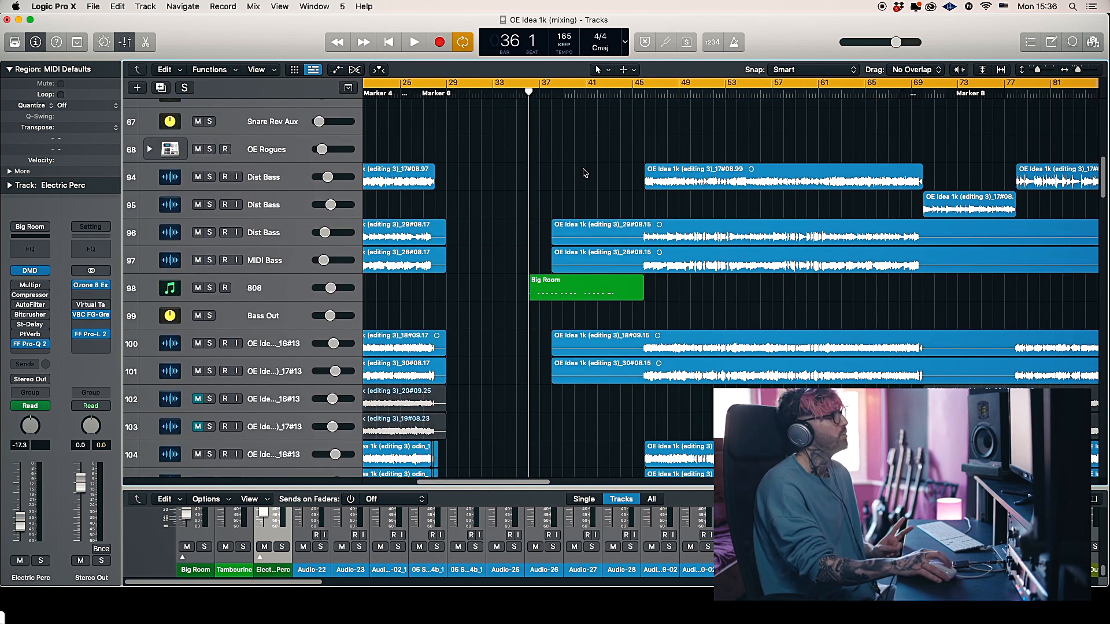
pyautogui.scroll(-3, 572, 169)
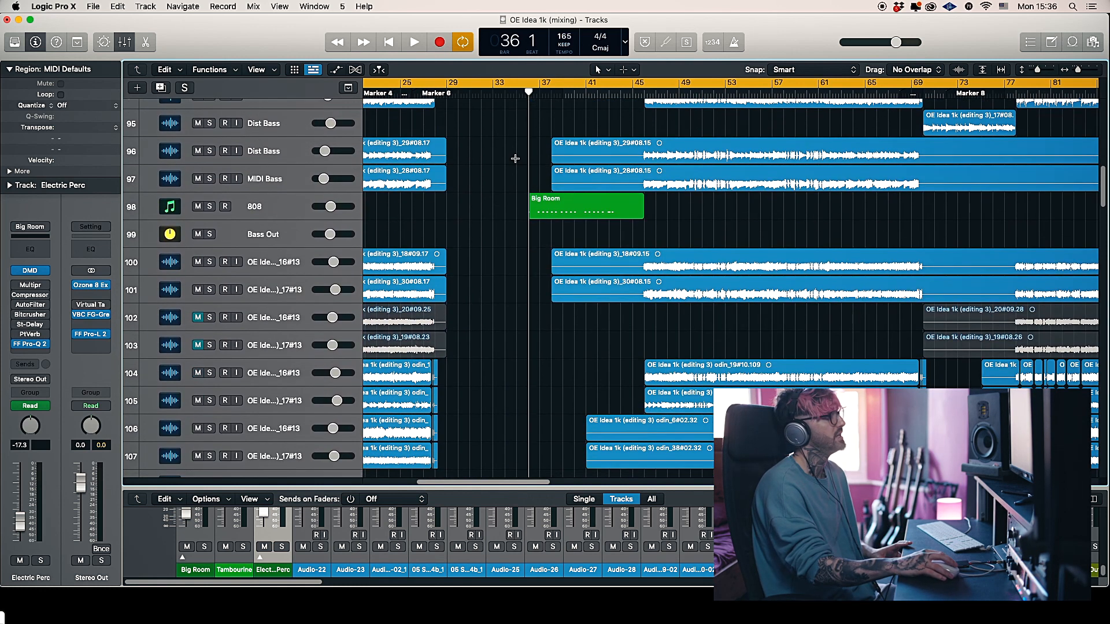
pyautogui.click(446, 94)
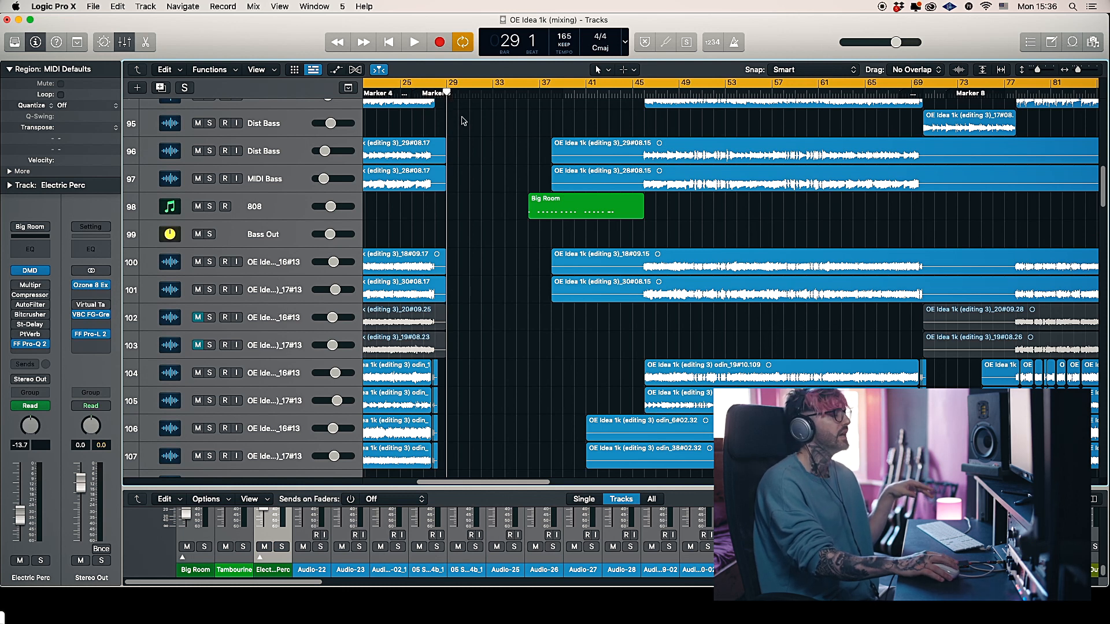
pyautogui.scroll(-8, 460, 116)
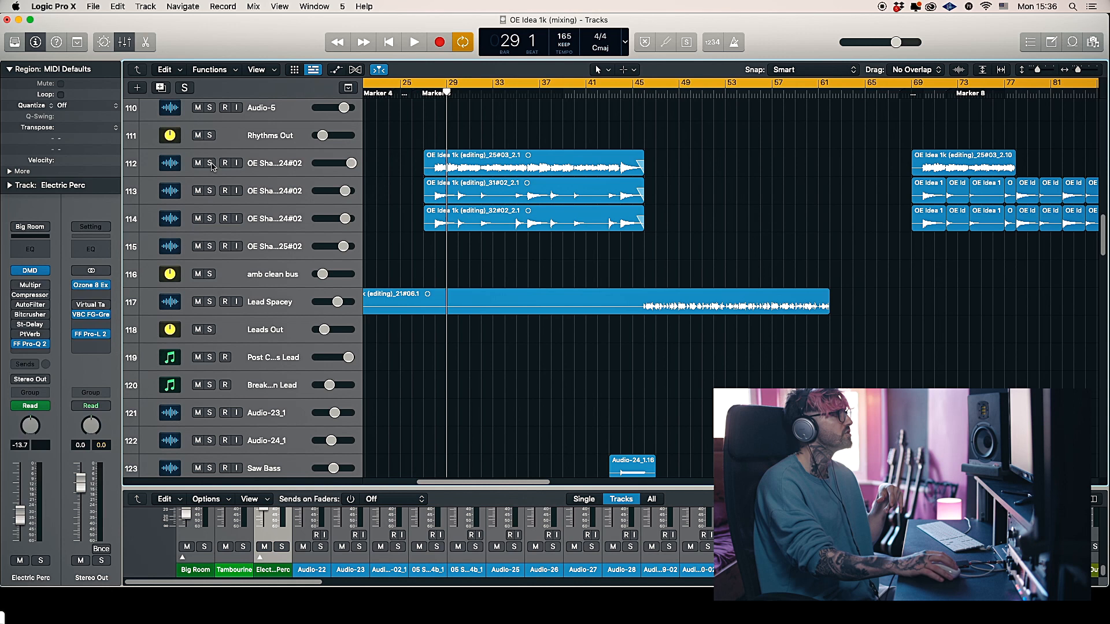
pyautogui.click(211, 164)
pyautogui.click(435, 94)
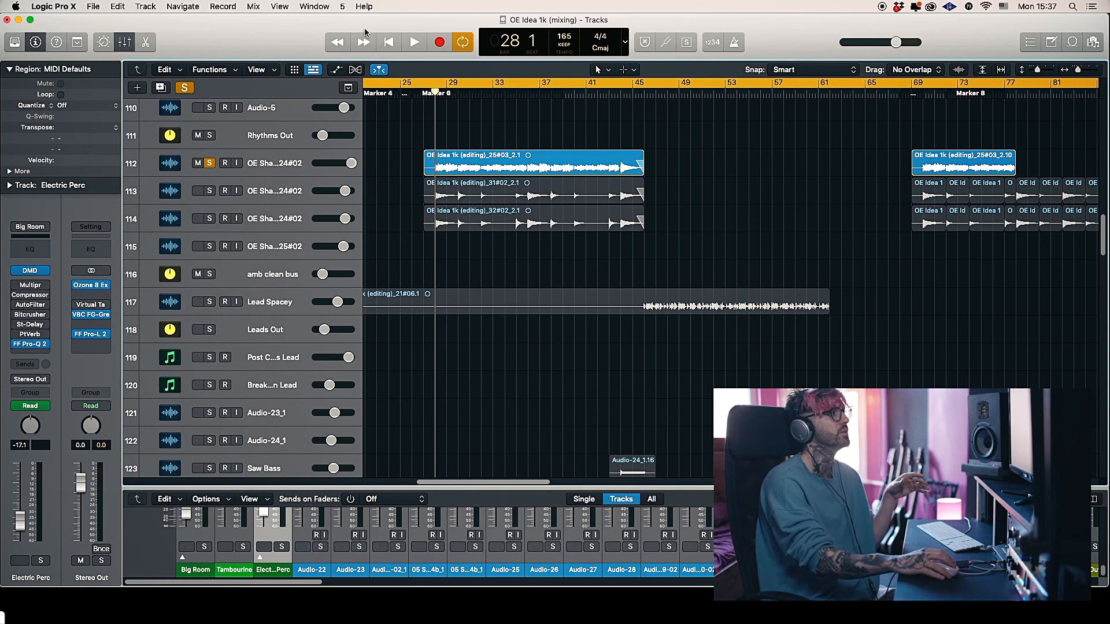
pyautogui.click(209, 191)
pyautogui.click(210, 219)
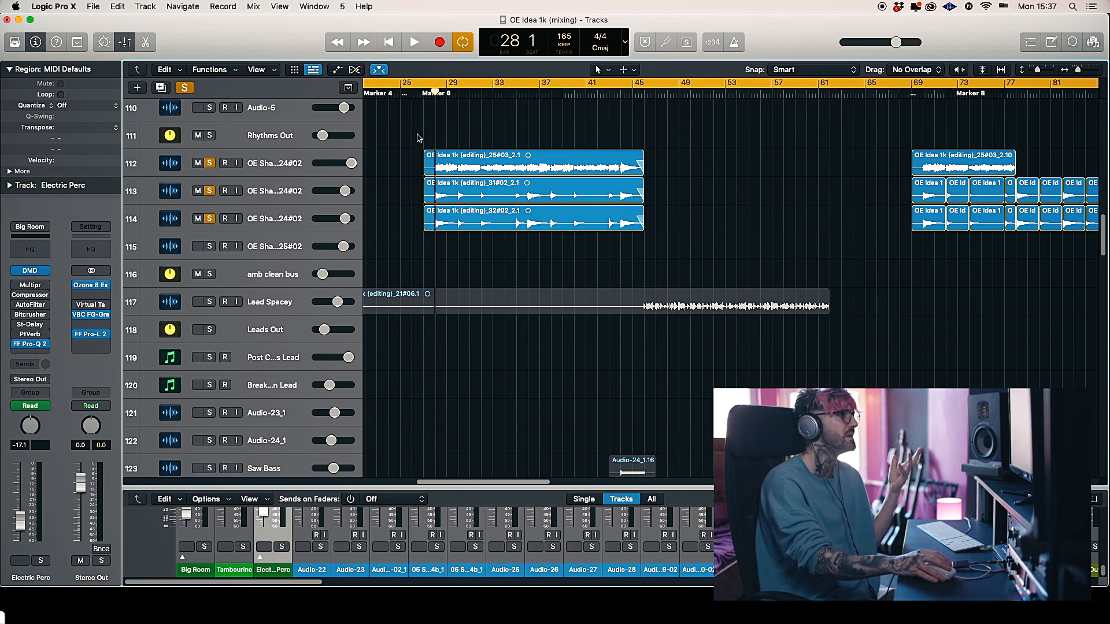
# Step: Audition the three soloed OE Sha...24#02 tracks from the start of their first regions and stop at bar 35
pyautogui.scroll(3, 419, 137)
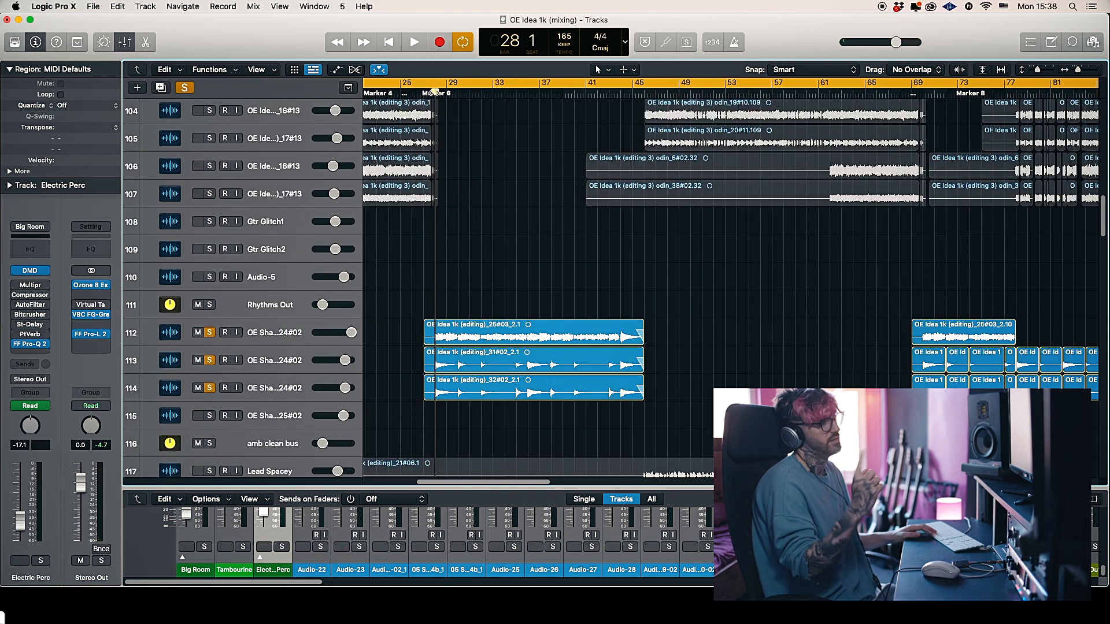
pyautogui.click(423, 92)
pyautogui.press('space')
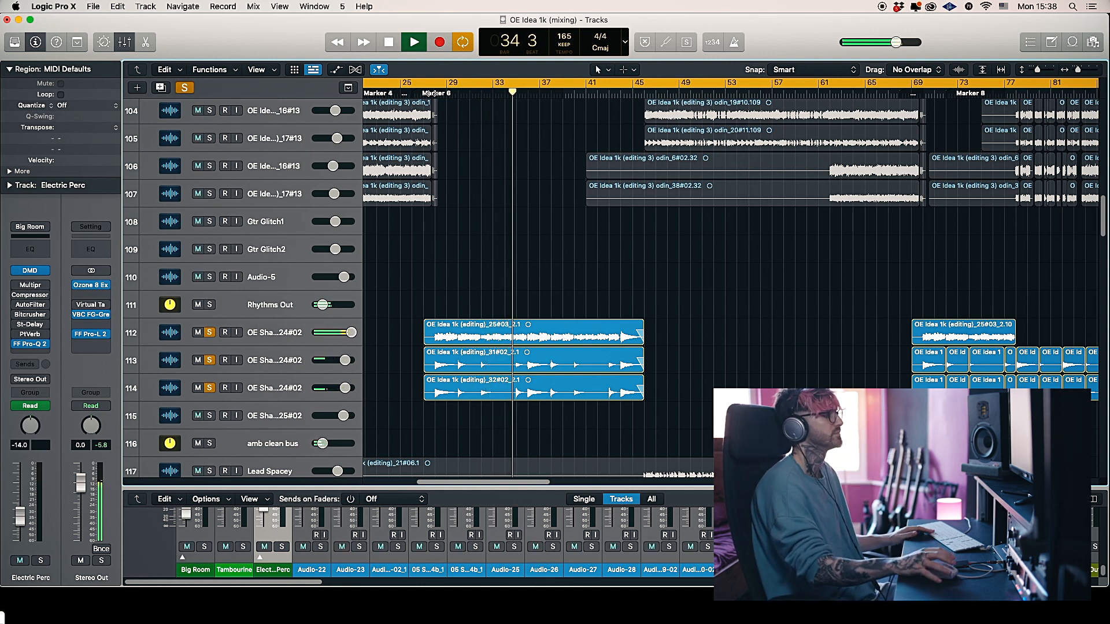
pyautogui.press('space')
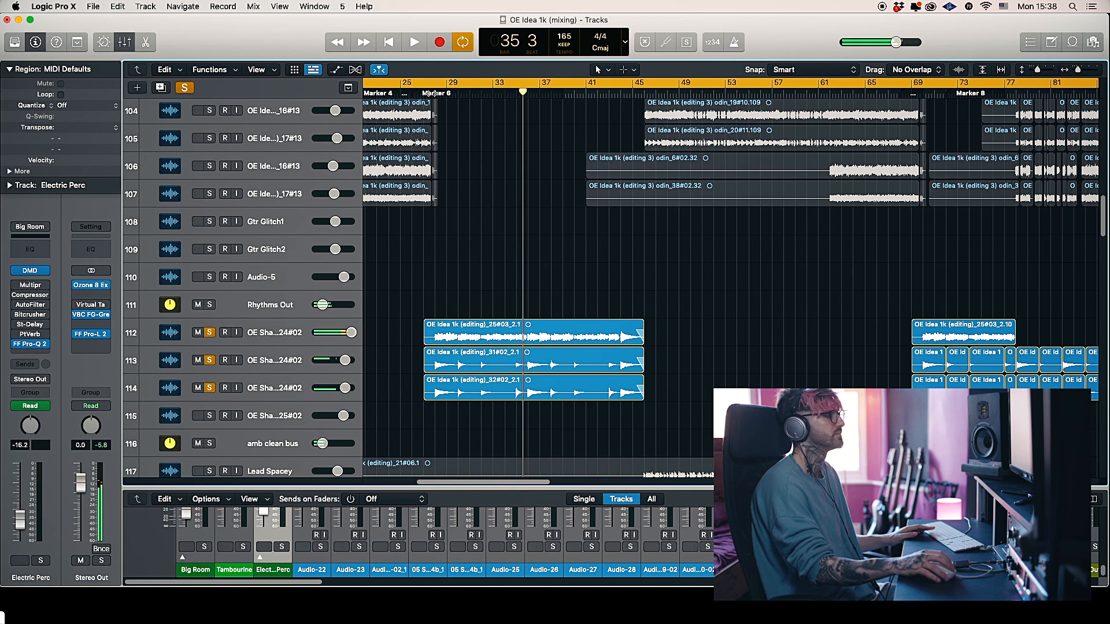
pyautogui.scroll(5, 492, 168)
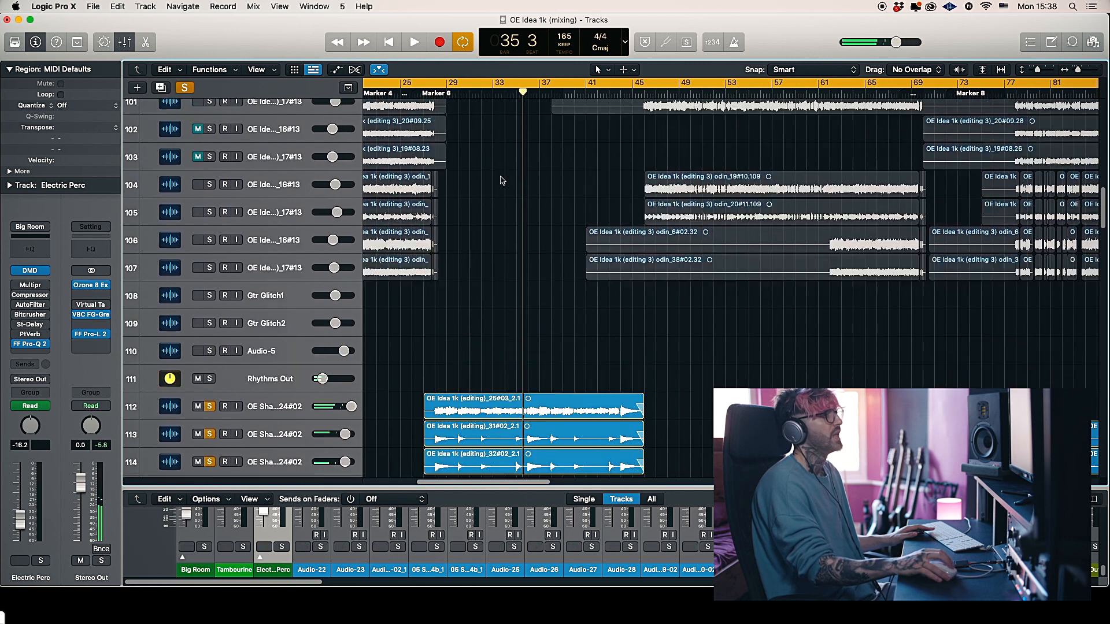
pyautogui.scroll(-4, 496, 170)
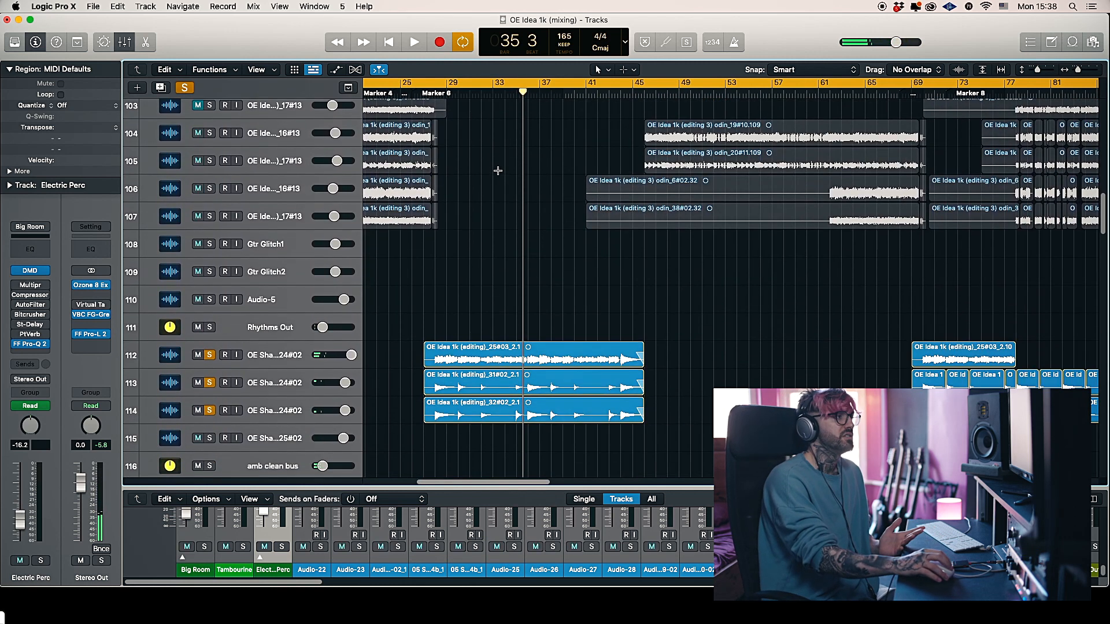
pyautogui.moveTo(488, 275); pyautogui.dragTo(512, 280)
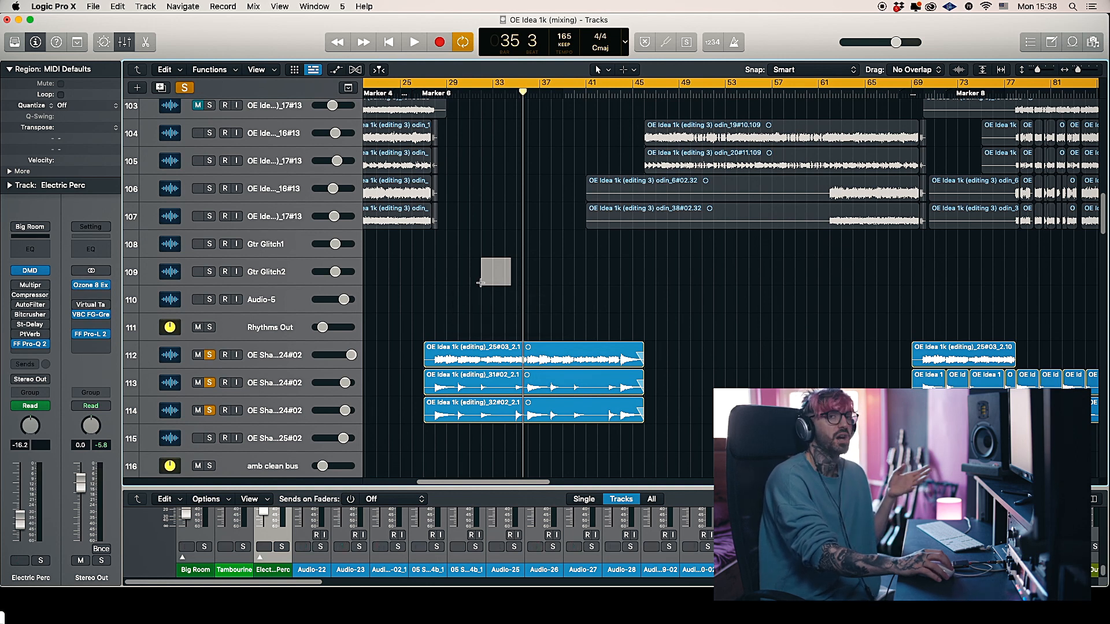
pyautogui.click(481, 282)
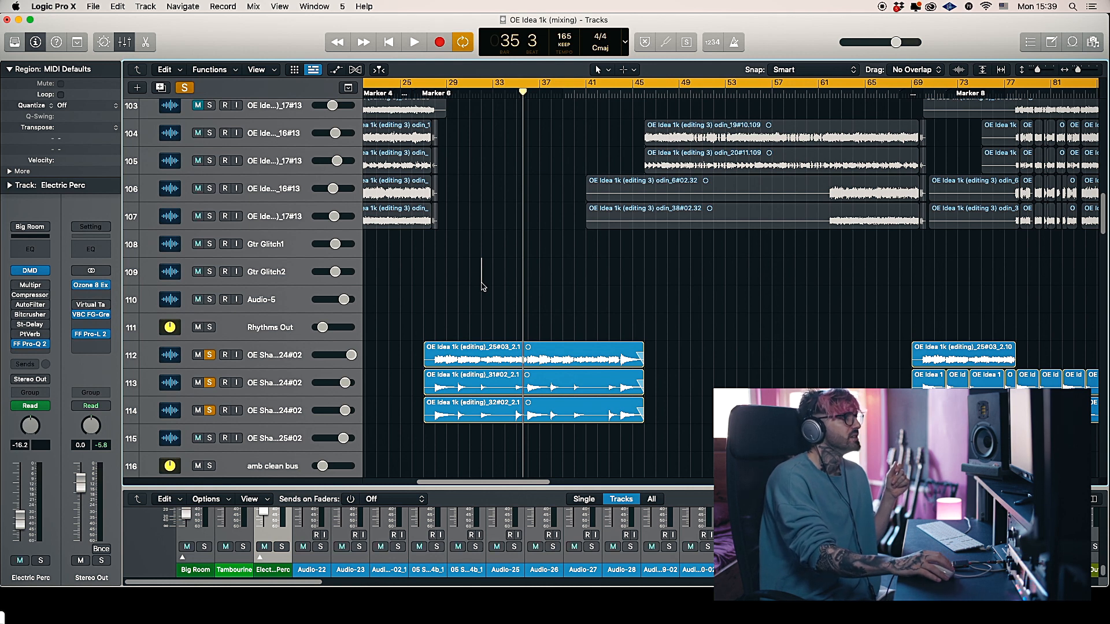
pyautogui.moveTo(483, 284); pyautogui.dragTo(532, 277)
pyautogui.click(477, 281)
pyautogui.click(482, 279)
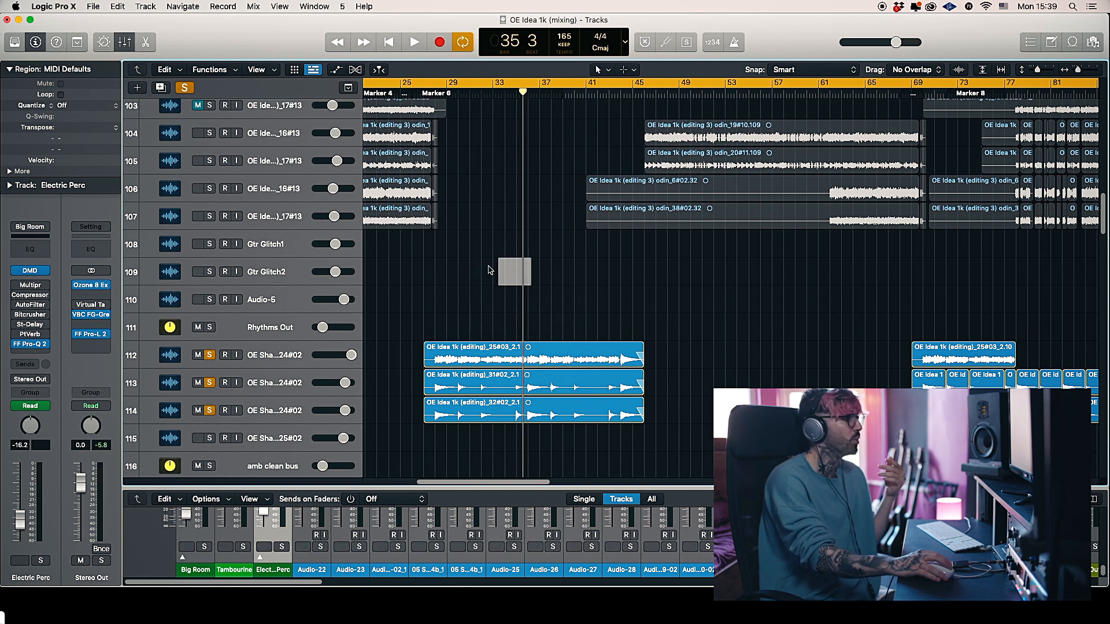
# Step: Clear the solos on all tracks and look over the synth and scream tracks around bars 36 to 45
pyautogui.scroll(-3, 480, 267)
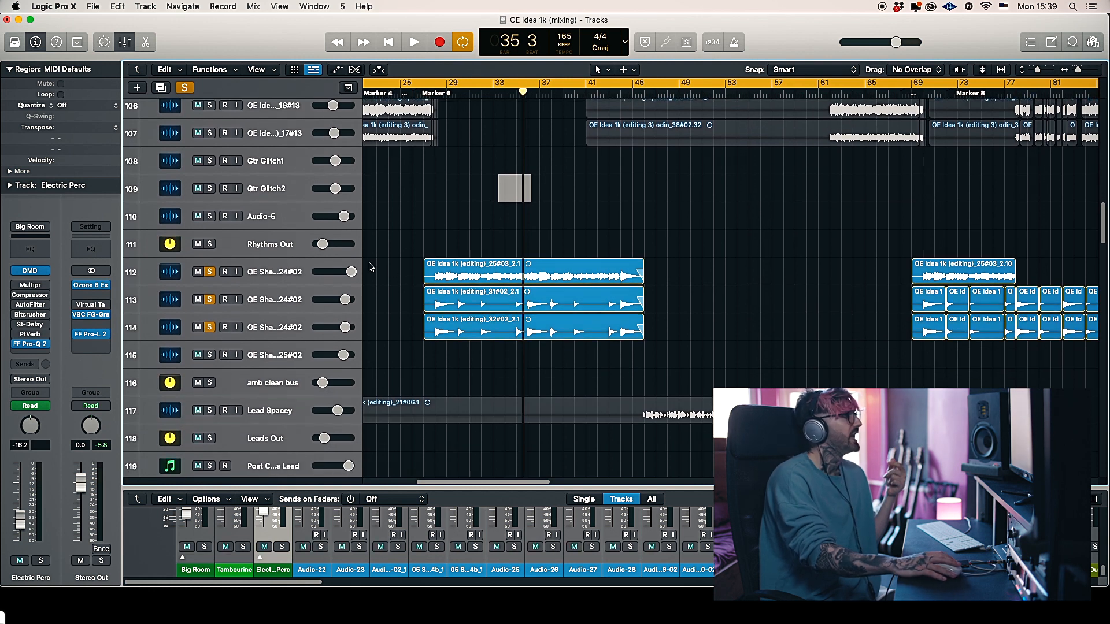
pyautogui.scroll(-2, 371, 265)
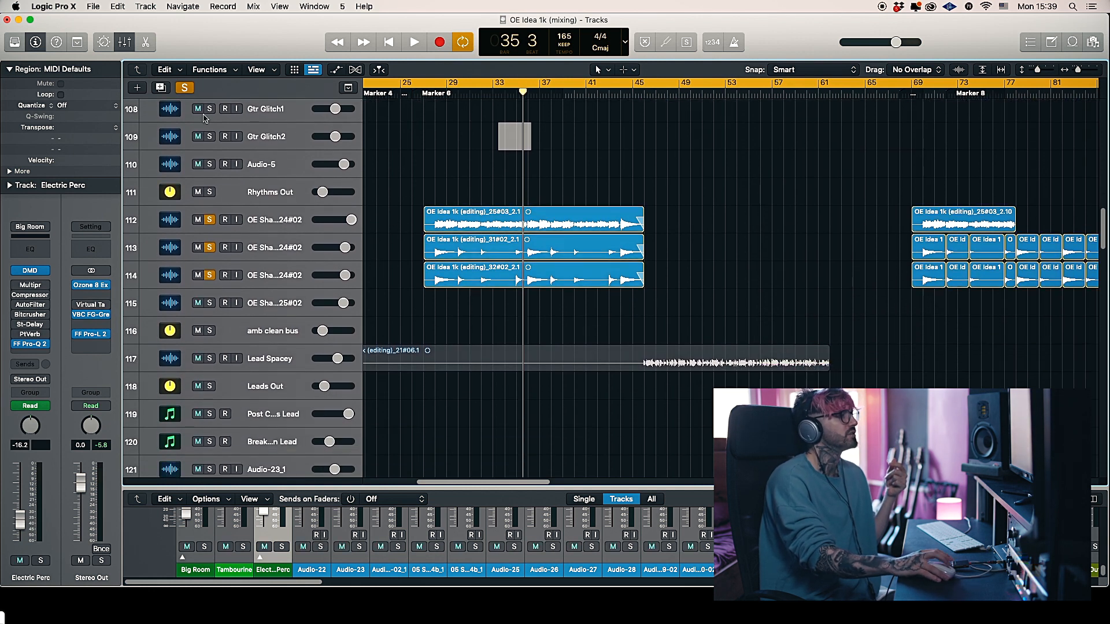
pyautogui.click(184, 87)
pyautogui.scroll(-6, 549, 339)
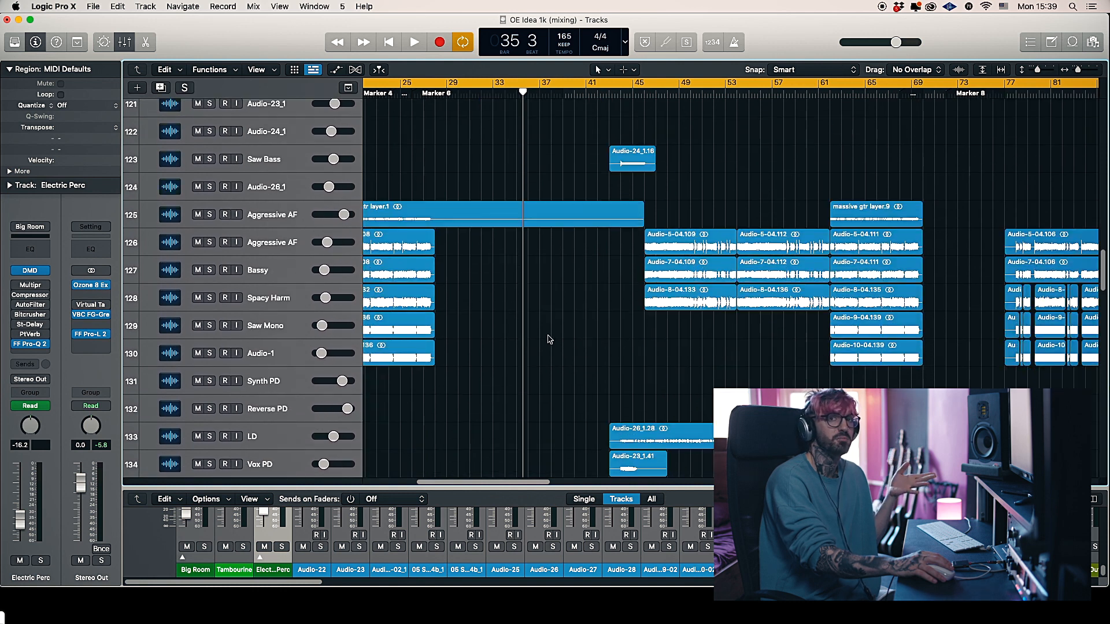
pyautogui.scroll(-8, 549, 339)
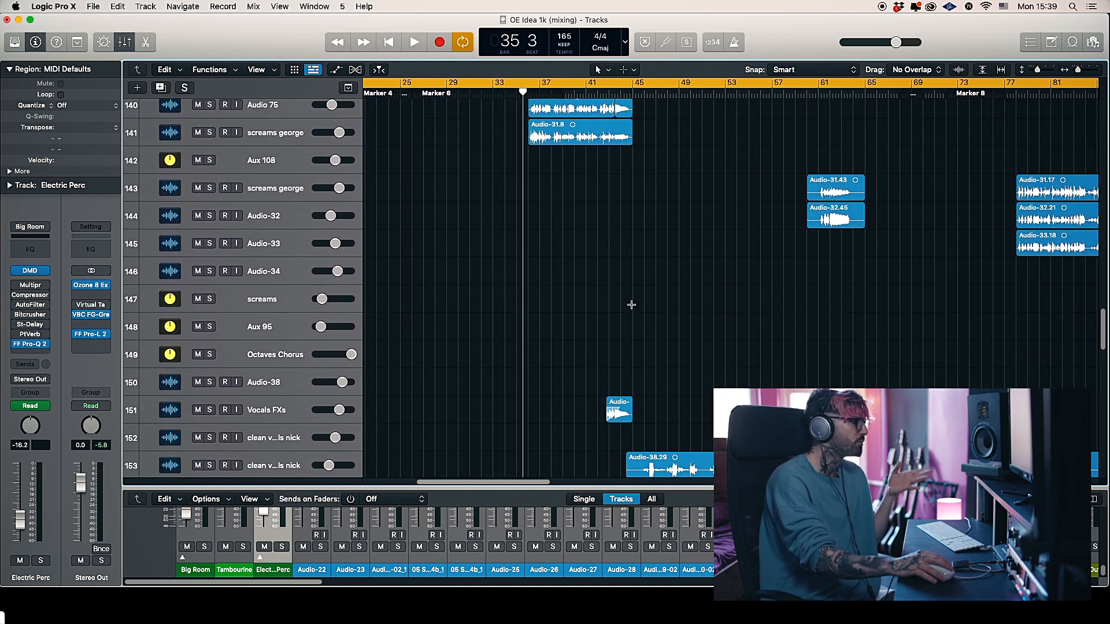
pyautogui.scroll(3, 629, 305)
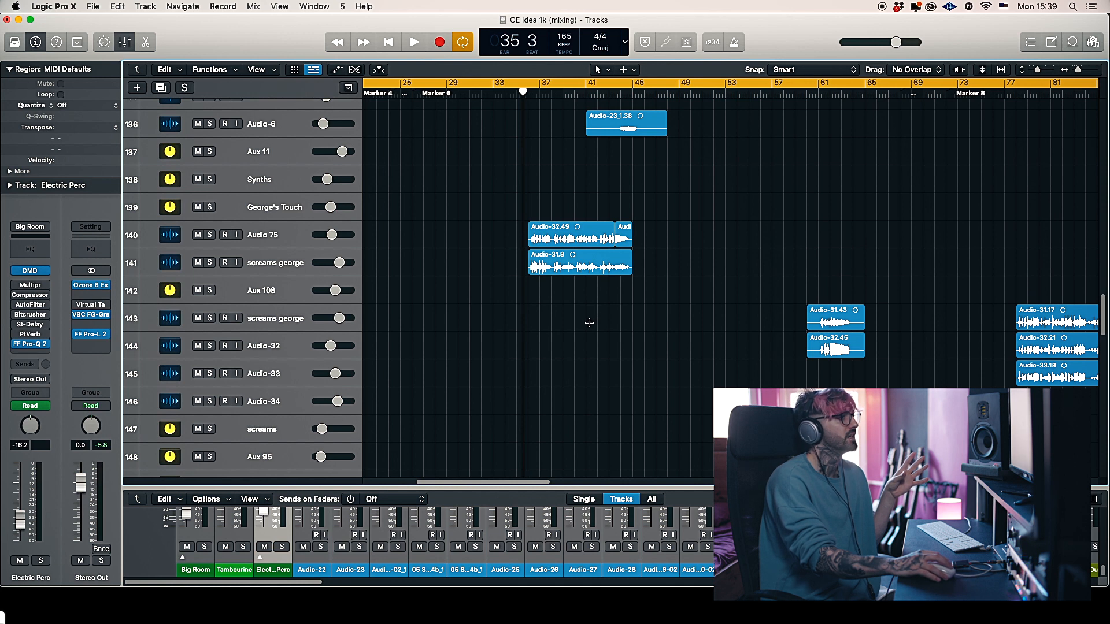
pyautogui.scroll(3, 497, 296)
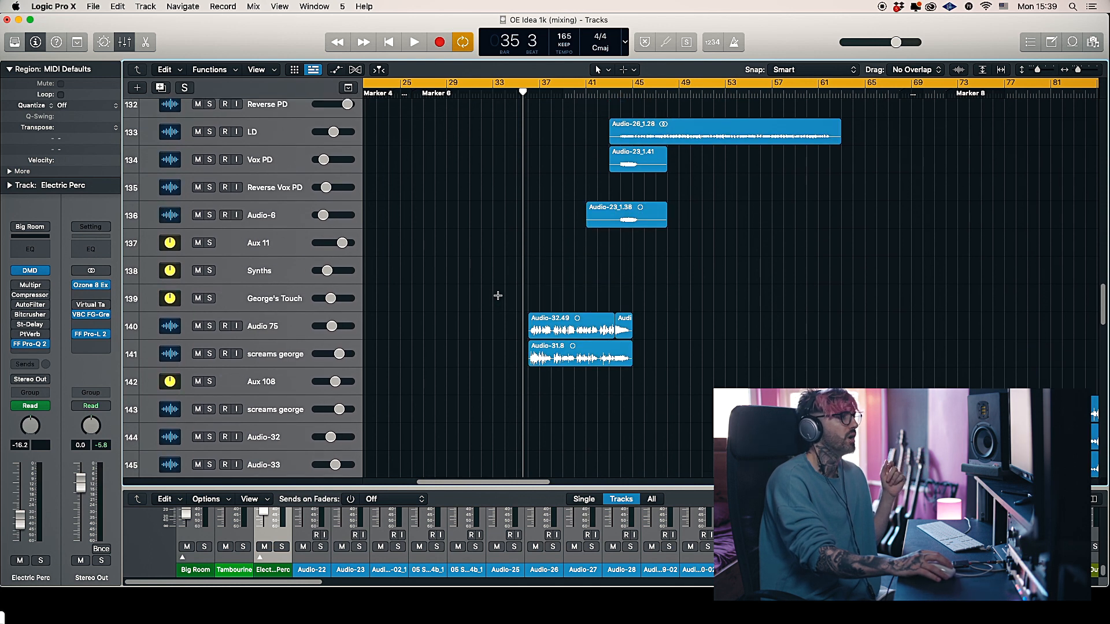
pyautogui.moveTo(504, 295); pyautogui.dragTo(533, 300)
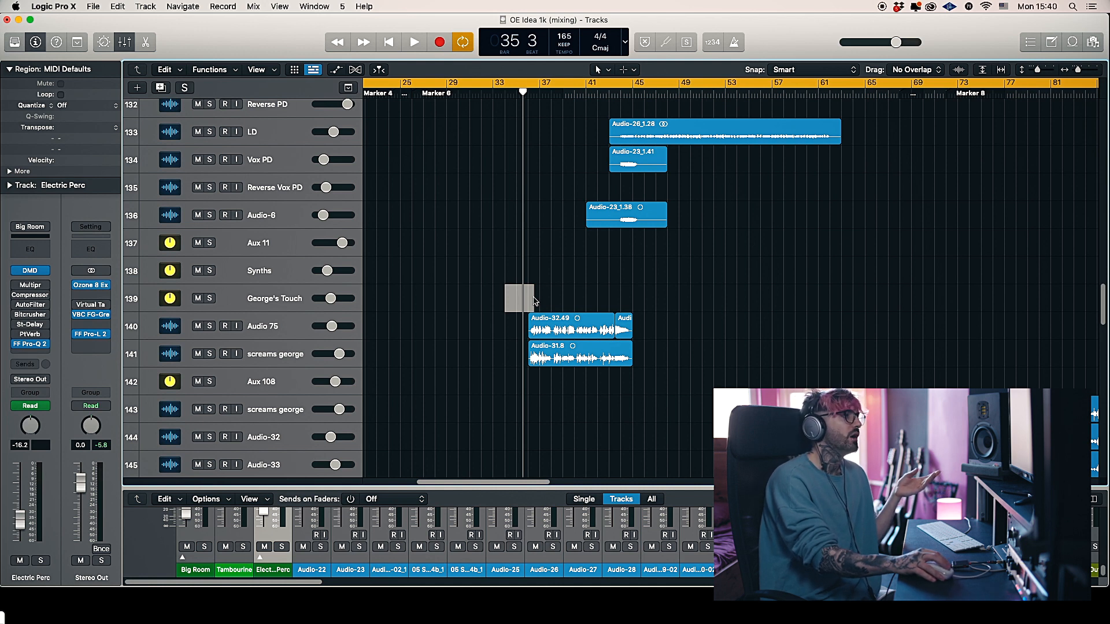
pyautogui.click(504, 304)
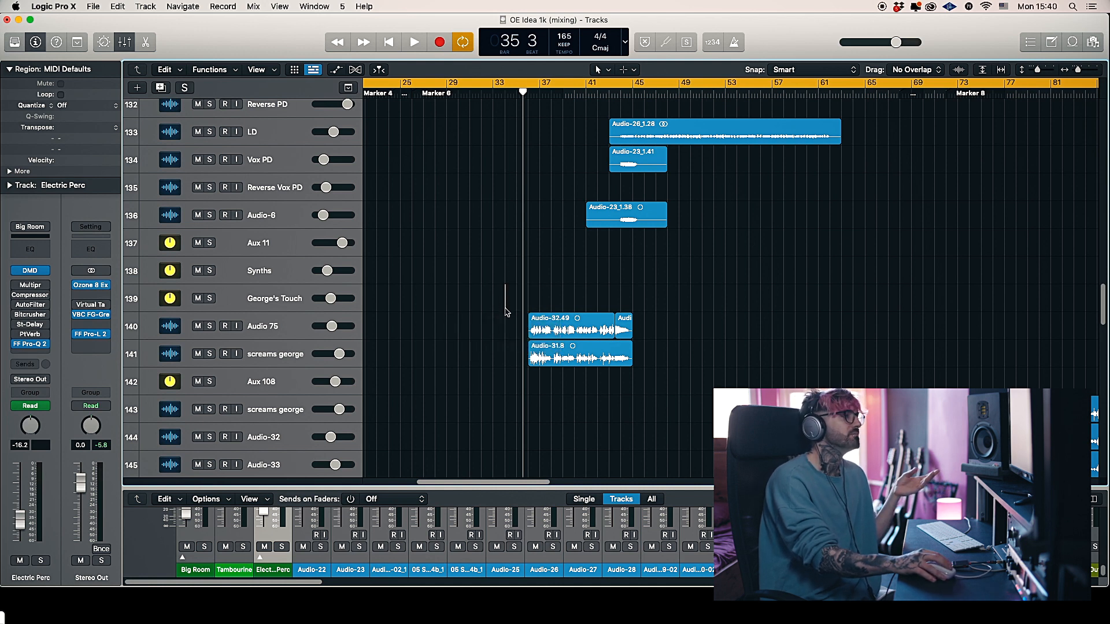
pyautogui.scroll(-3, 503, 307)
pyautogui.moveTo(506, 307); pyautogui.dragTo(535, 312)
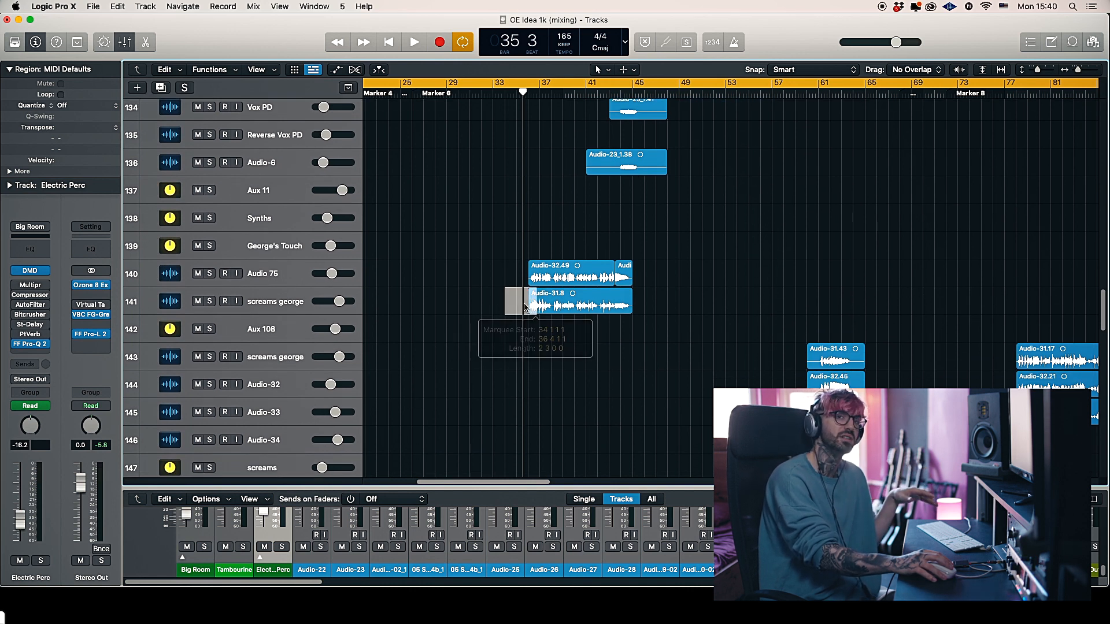
pyautogui.moveTo(501, 280); pyautogui.dragTo(474, 279)
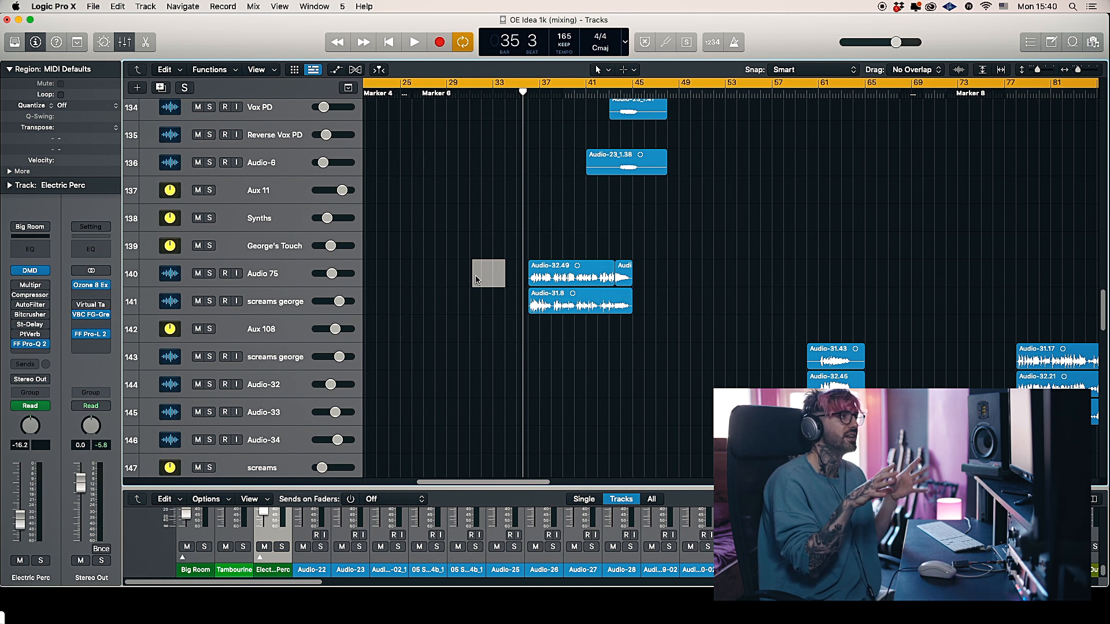
pyautogui.click(469, 277)
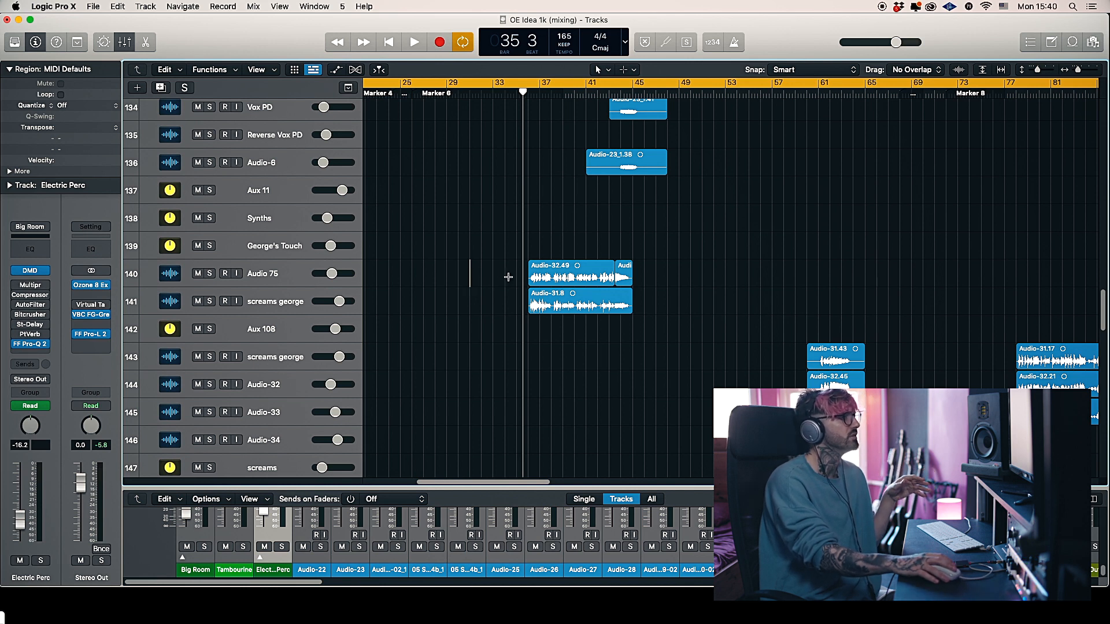
# Step: Audition the four soloed vocal tracks 157 to 160 from bar 28 and stop playback
pyautogui.scroll(-3, 520, 263)
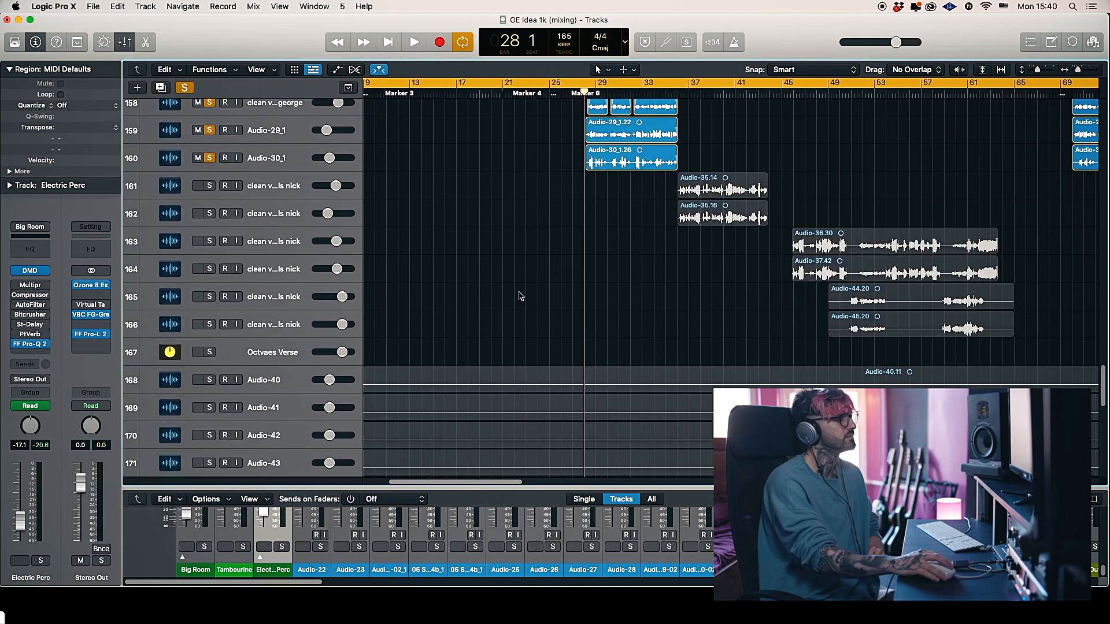
pyautogui.scroll(3, 523, 293)
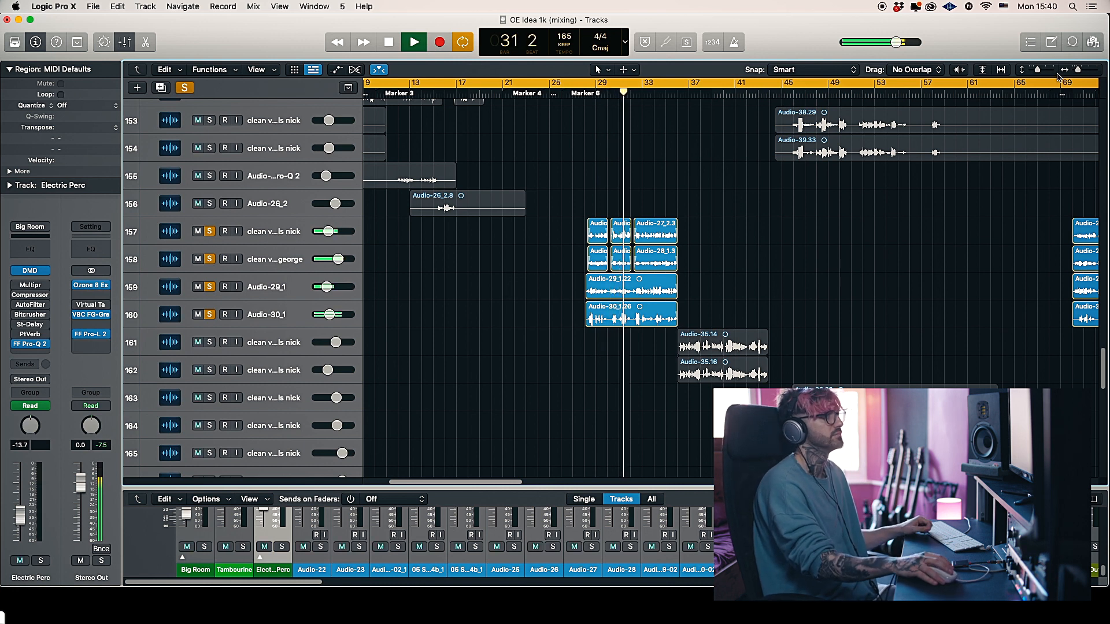
pyautogui.moveTo(1077, 70); pyautogui.dragTo(1079, 70)
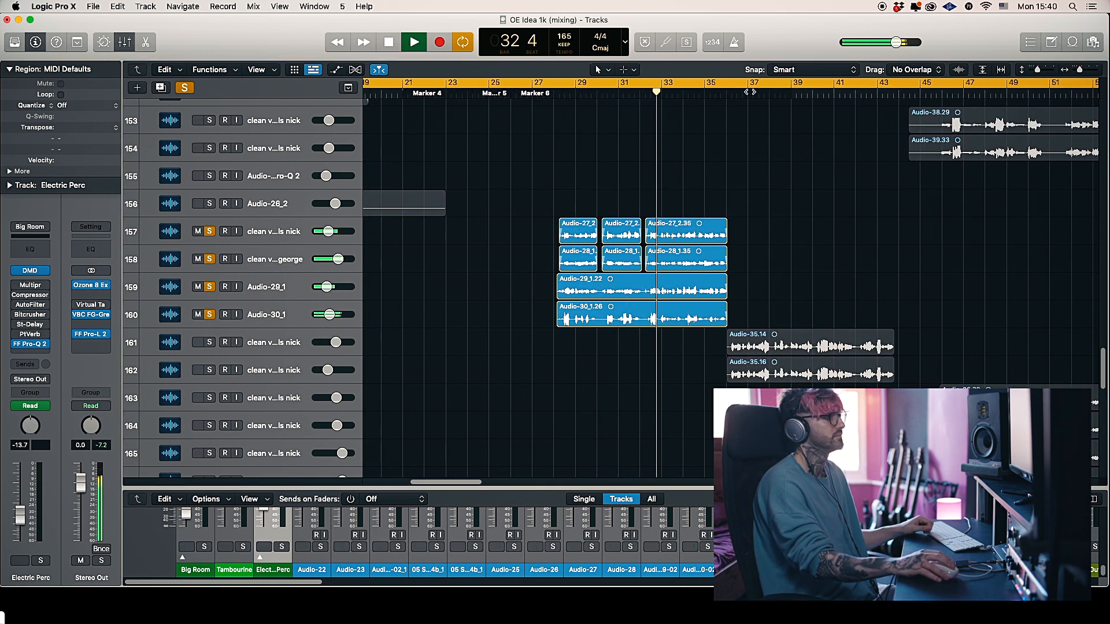
pyautogui.press('space')
# Step: Take clean vocal track 157 out of the solo group and place the playhead just before the vocal regions
pyautogui.click(533, 93)
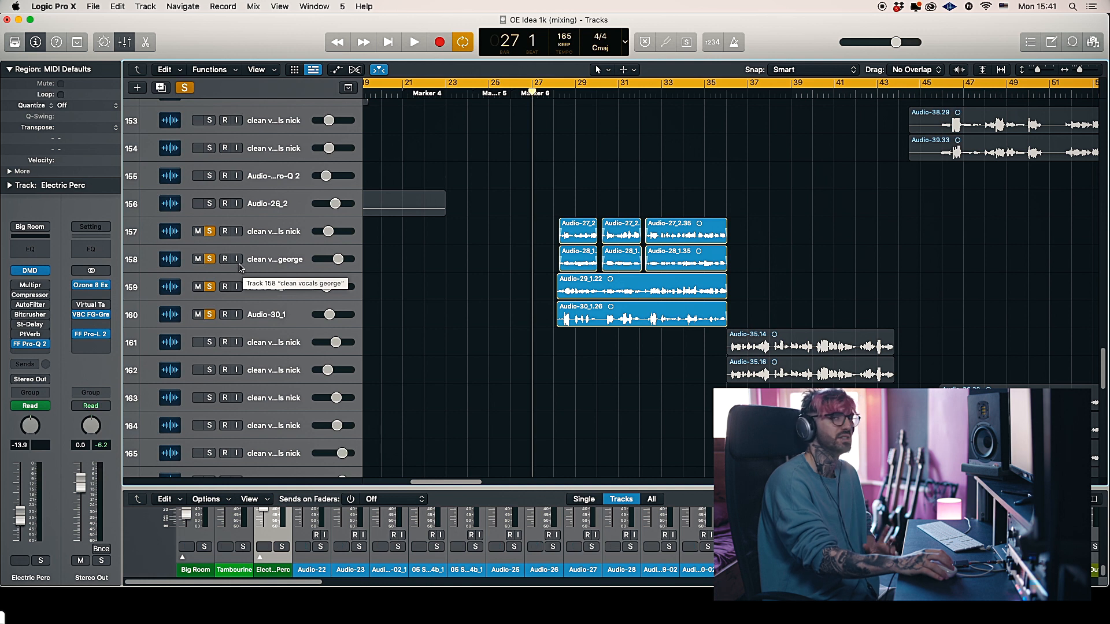
pyautogui.click(211, 232)
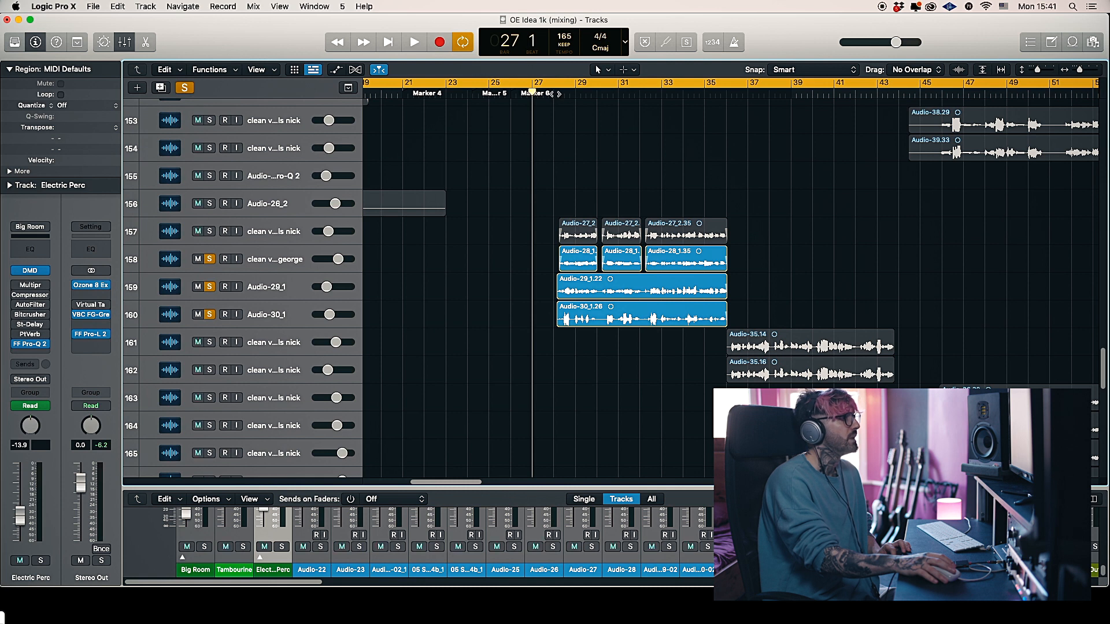
pyautogui.click(550, 93)
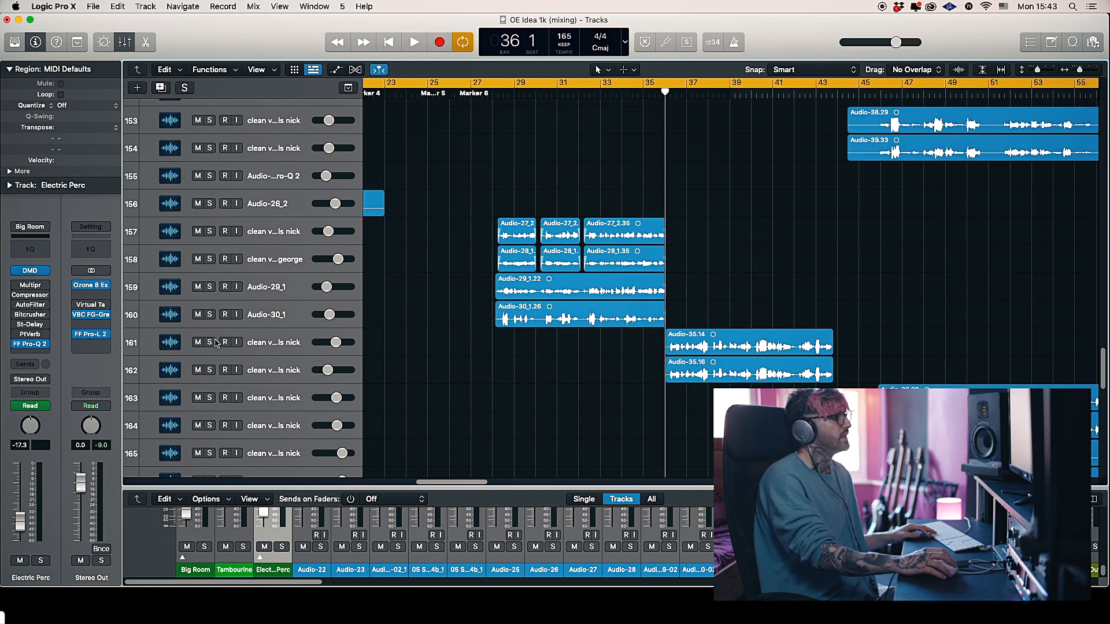
# Step: Solo clean vocal tracks 161 and 162, audition them from bar 36, and return the playhead to bar 36
pyautogui.moveTo(215, 343); pyautogui.dragTo(211, 380)
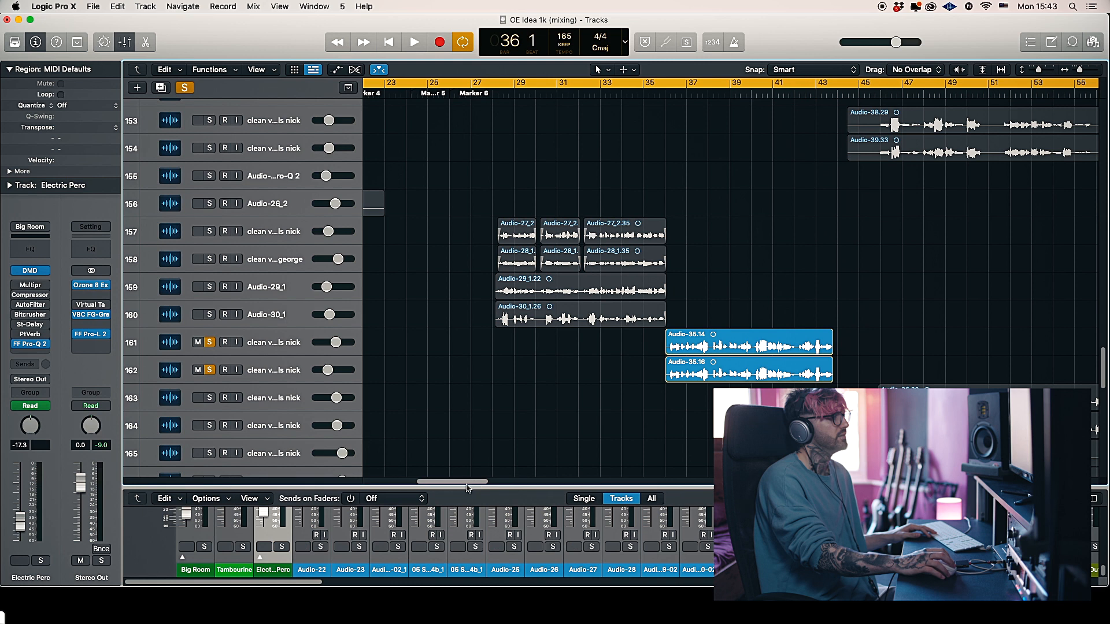
pyautogui.moveTo(469, 482); pyautogui.dragTo(490, 484)
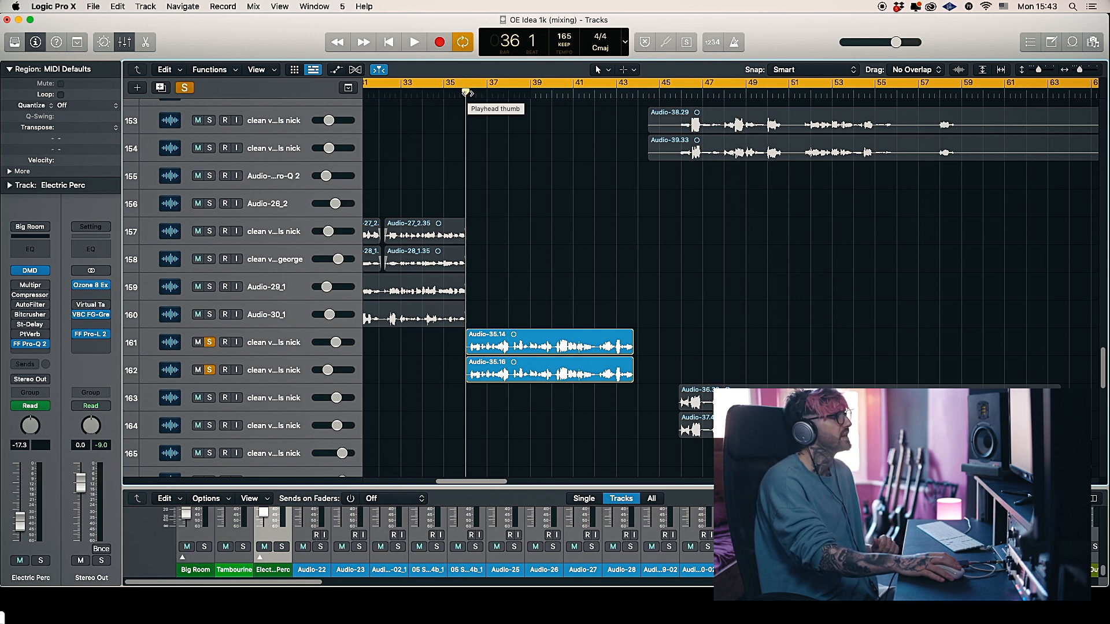
pyautogui.press('space')
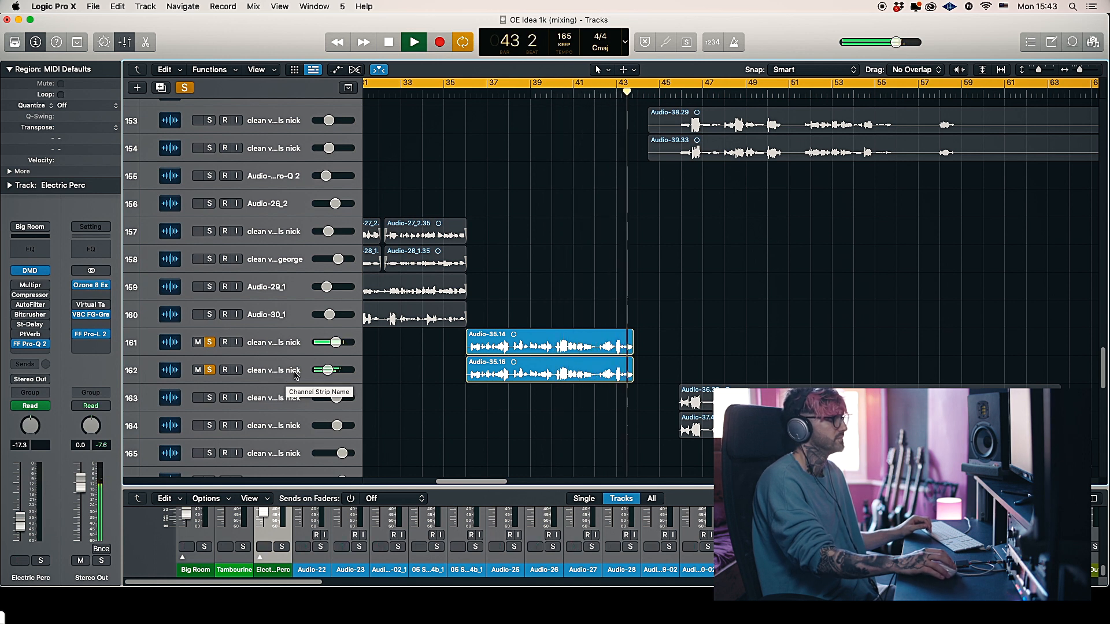
pyautogui.press('space')
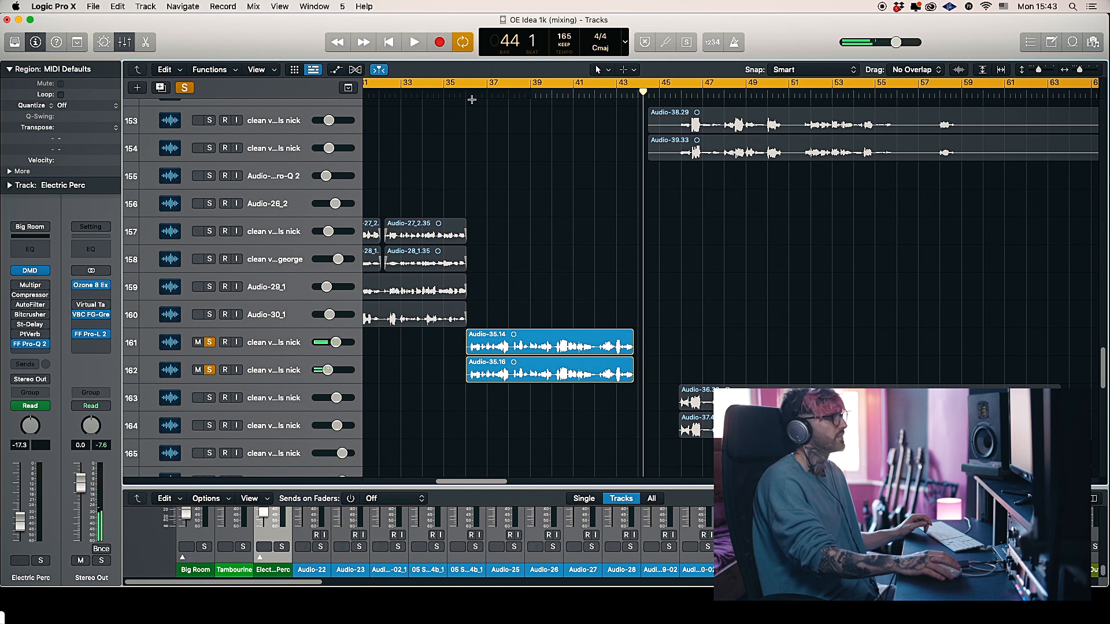
pyautogui.click(467, 95)
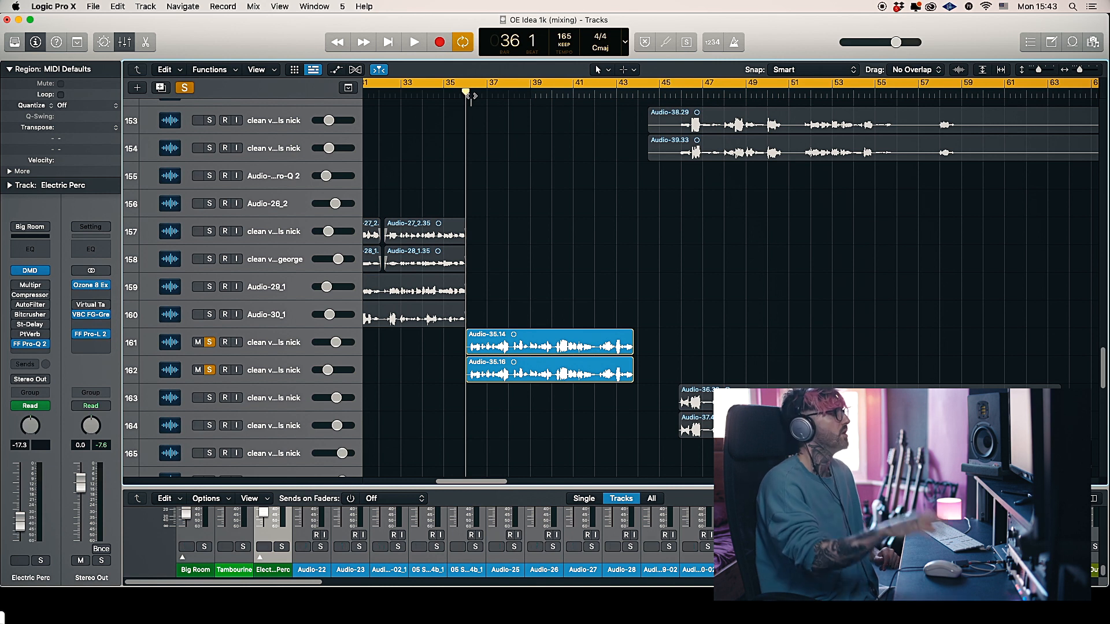
# Step: Show the channel strips of clean vocal tracks 162 and 161, and select the Audio-35.16 region
pyautogui.click(277, 371)
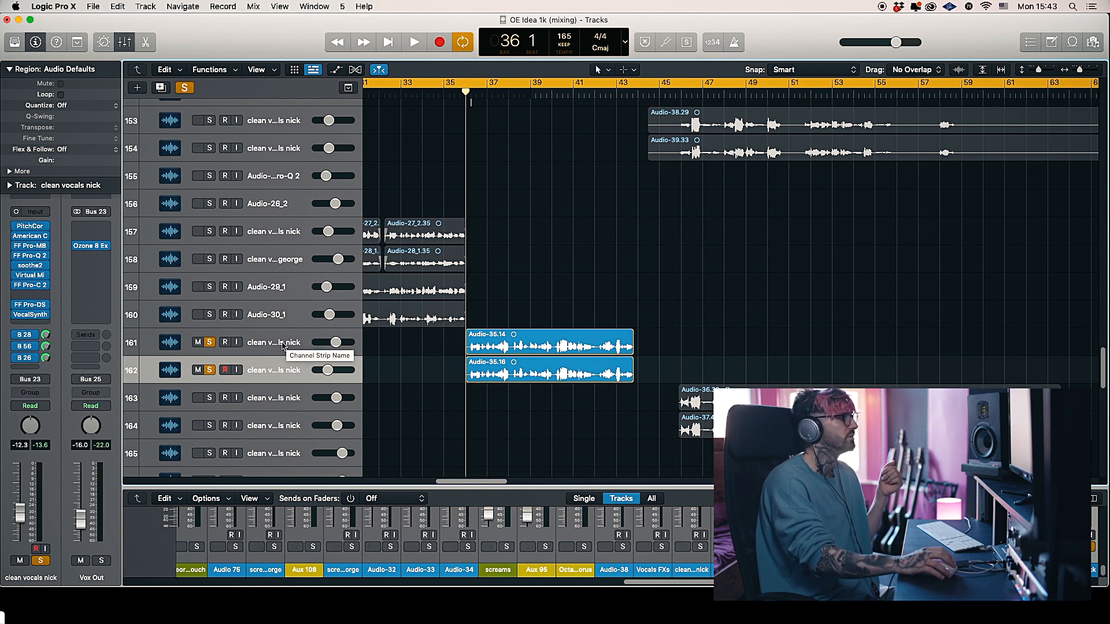
pyautogui.click(282, 345)
pyautogui.hscroll(3, 405, 399)
pyautogui.click(454, 369)
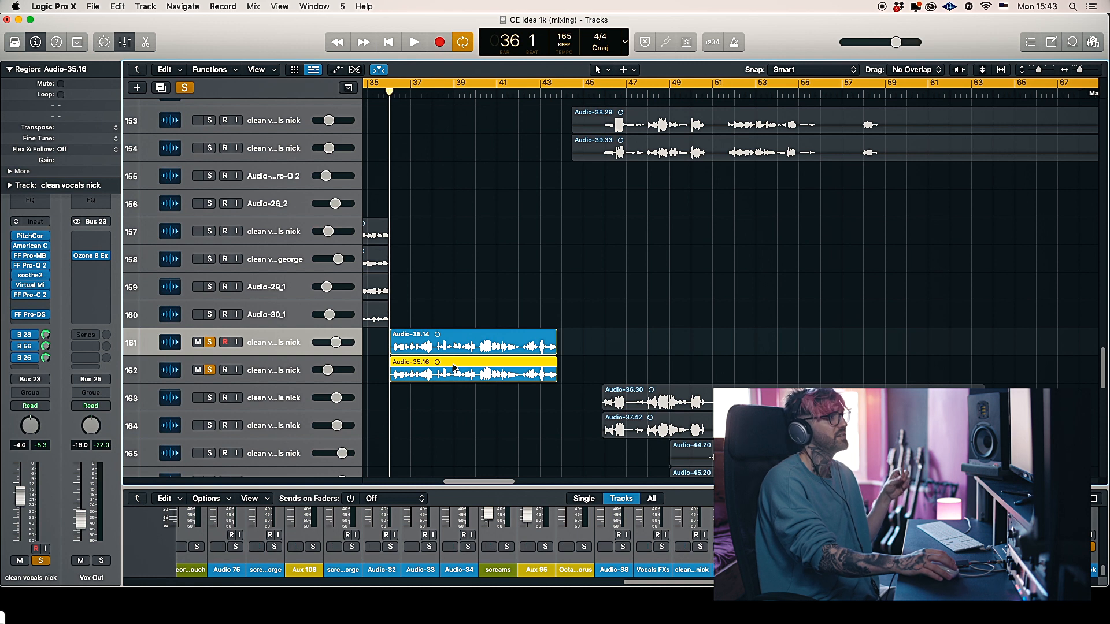
pyautogui.hscroll(-2, 475, 487)
pyautogui.hscroll(-1, 475, 487)
pyautogui.hscroll(3, 476, 486)
pyautogui.hscroll(-2, 476, 485)
pyautogui.hscroll(1, 475, 487)
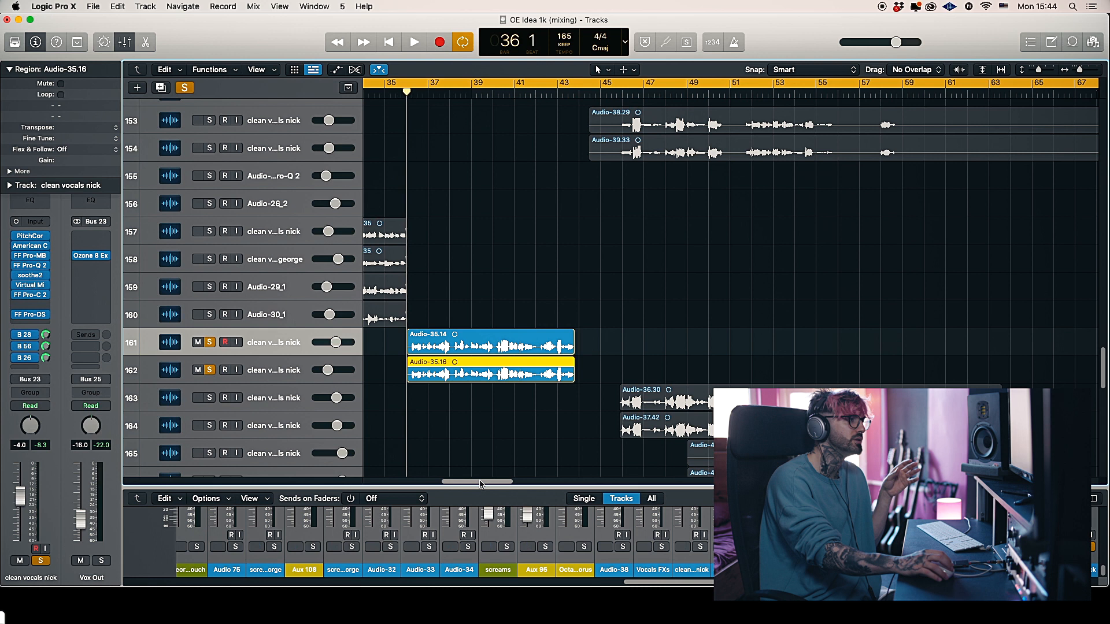
pyautogui.hscroll(-2, 479, 483)
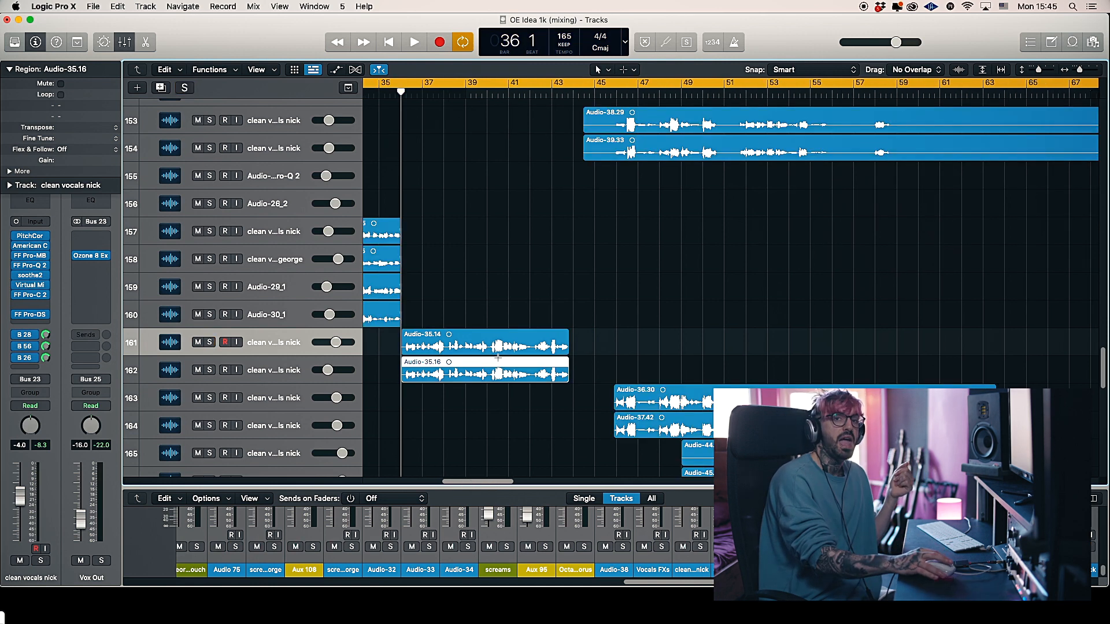
# Step: Review the synth, drum and bass tracks, including the 808 and Dist Bass, around bars 36 to 46
pyautogui.scroll(5, 497, 349)
pyautogui.scroll(15, 497, 348)
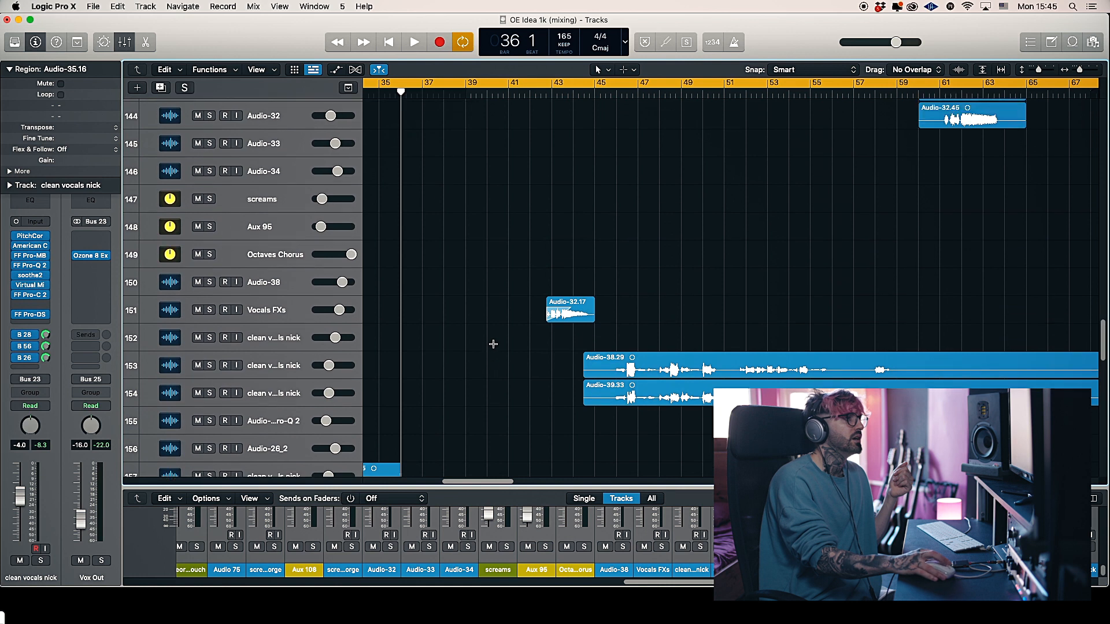
pyautogui.scroll(15, 500, 352)
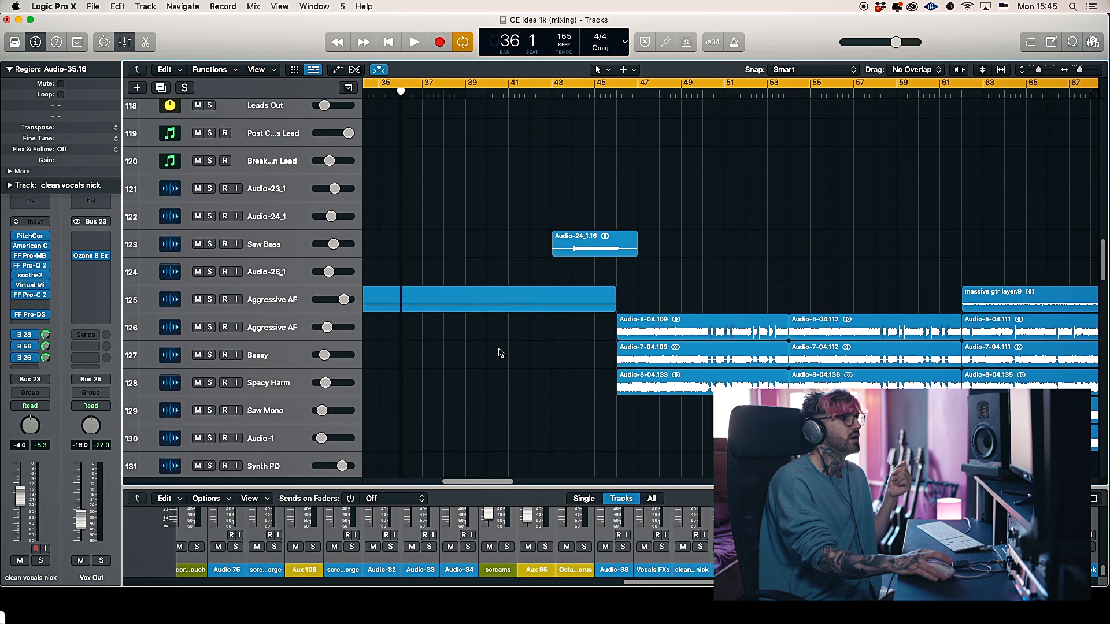
pyautogui.scroll(20, 500, 348)
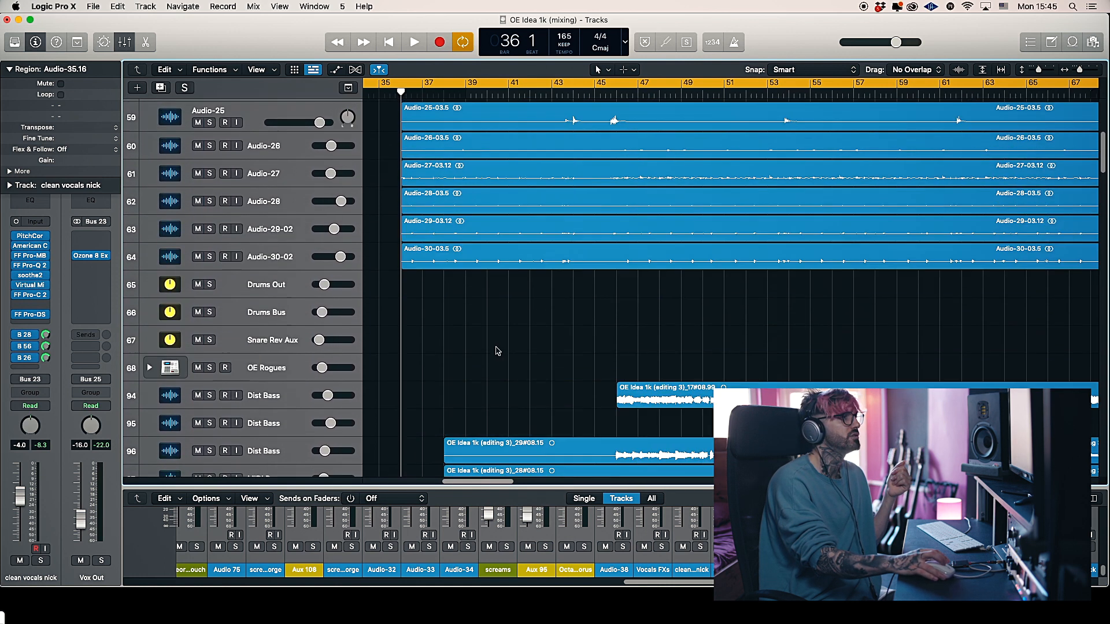
pyautogui.scroll(-5, 1026, 191)
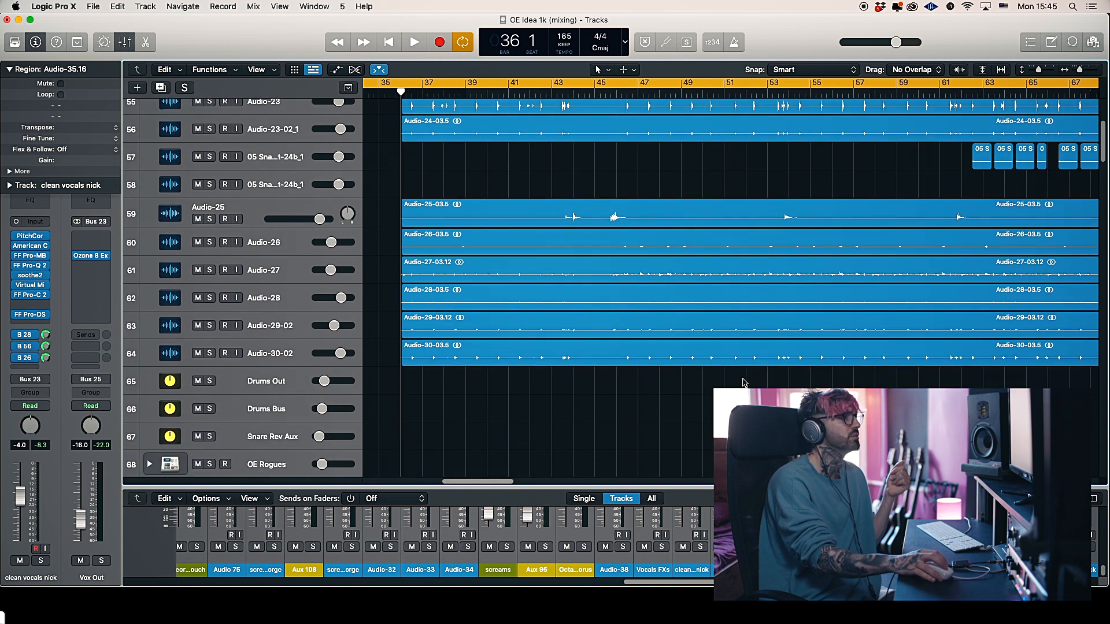
pyautogui.scroll(-7, 744, 382)
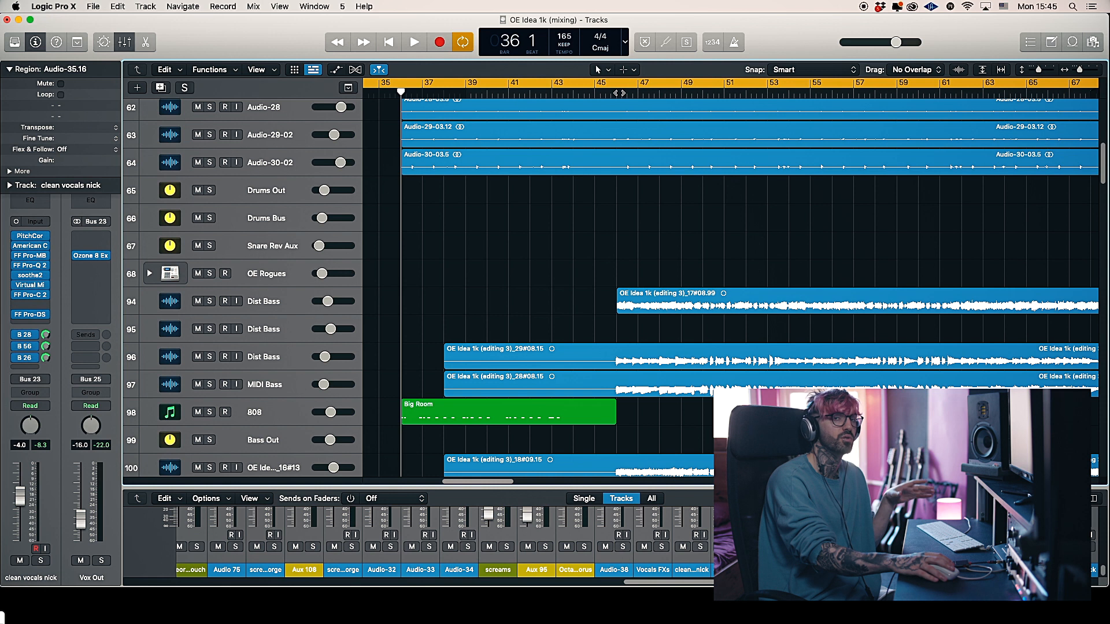
# Step: Play the full mix from bar 36 to bar 63 while reviewing the bass, guitar and clean vocal tracks
pyautogui.press('space')
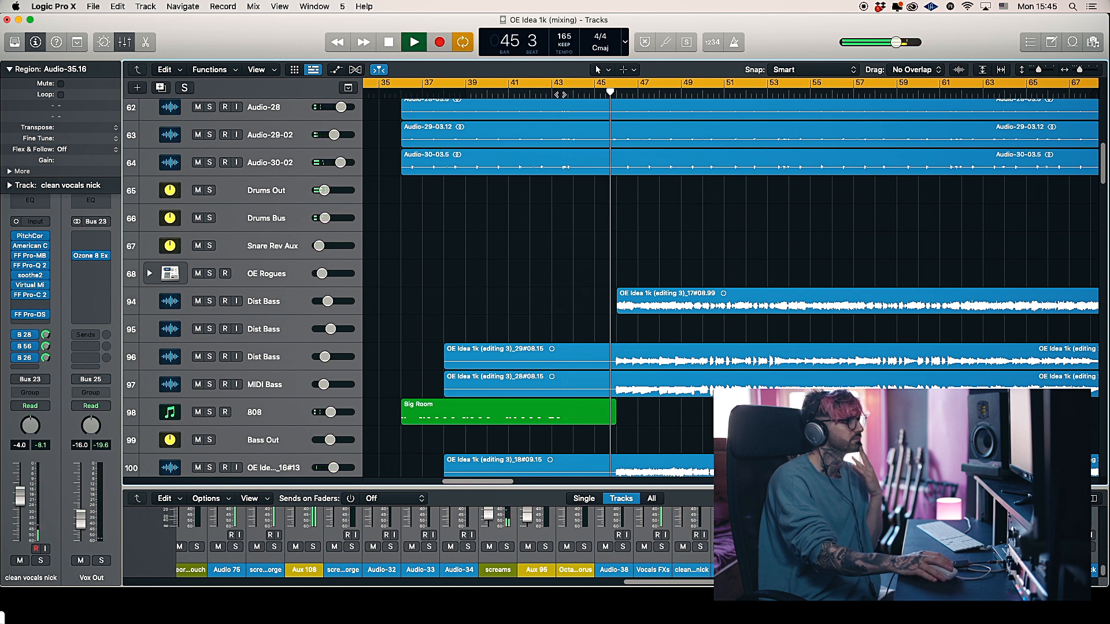
pyautogui.scroll(-20, 669, 245)
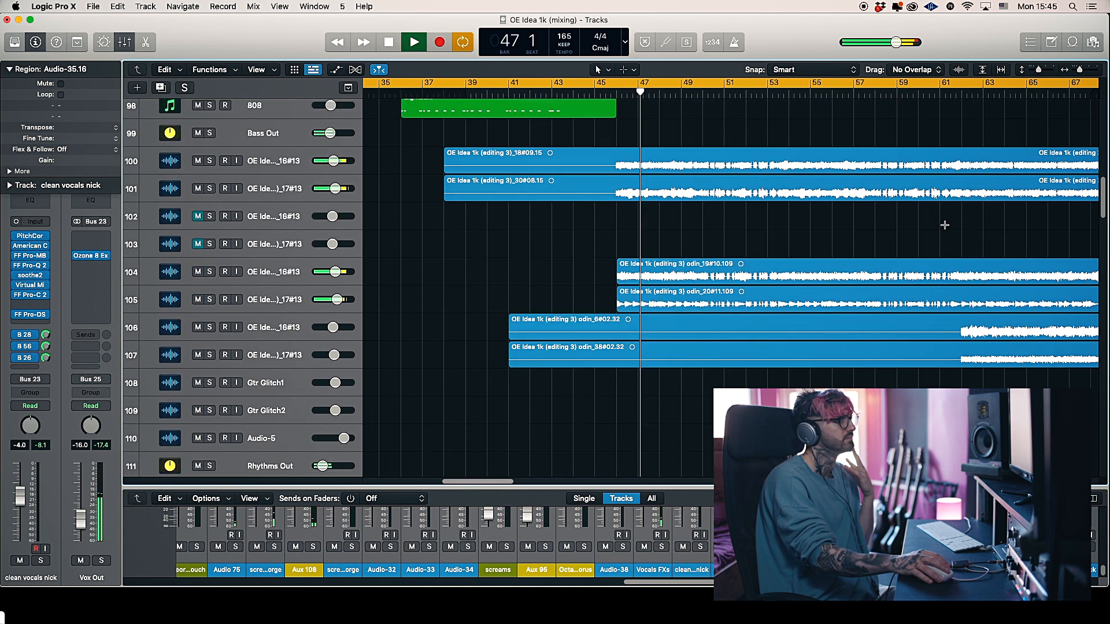
pyautogui.scroll(-5, 1105, 349)
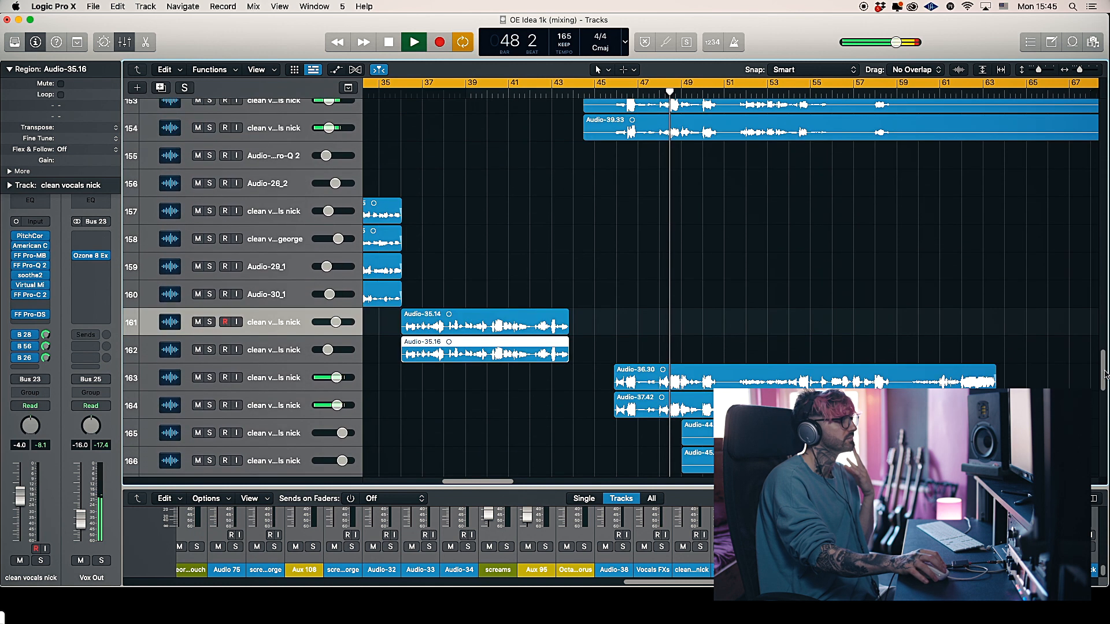
pyautogui.moveTo(481, 481); pyautogui.dragTo(493, 481)
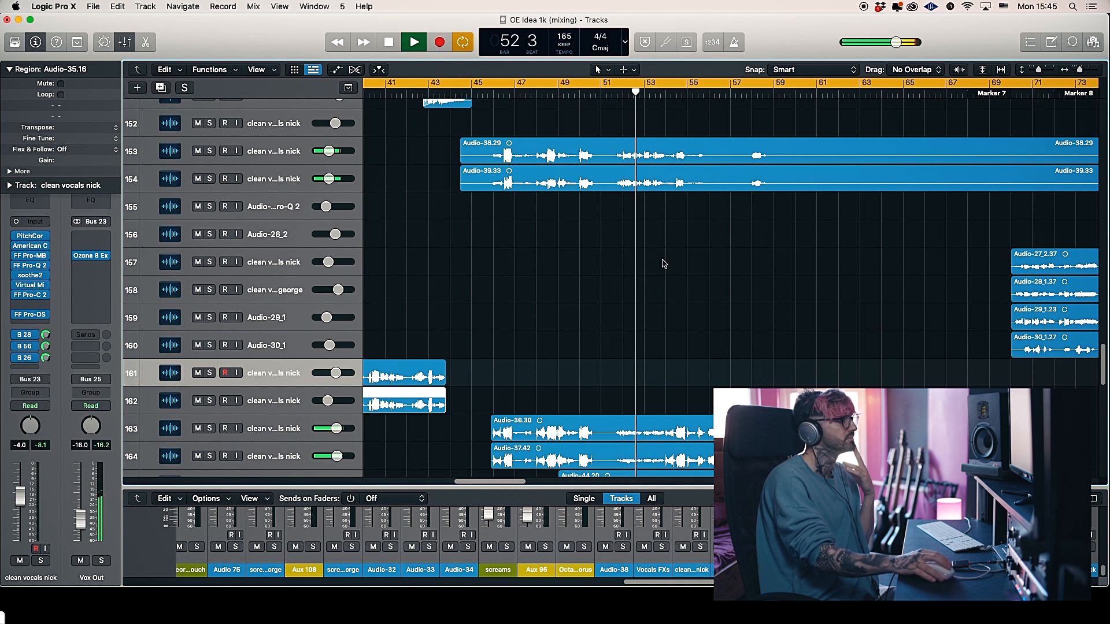
pyautogui.scroll(-3, 662, 263)
pyautogui.scroll(3, 663, 256)
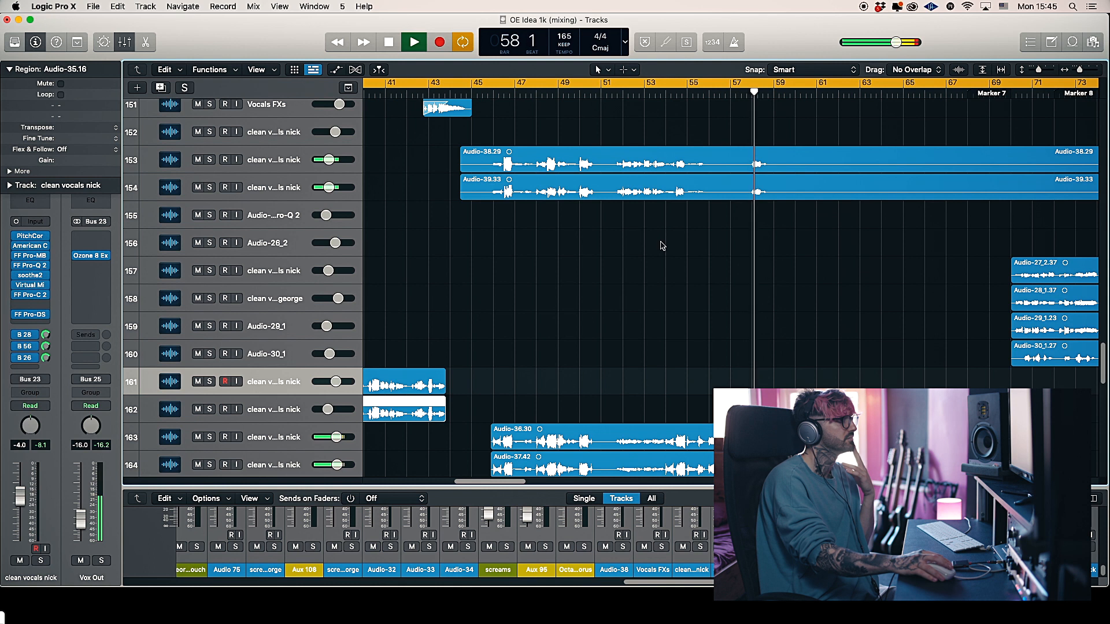
pyautogui.scroll(-3, 662, 245)
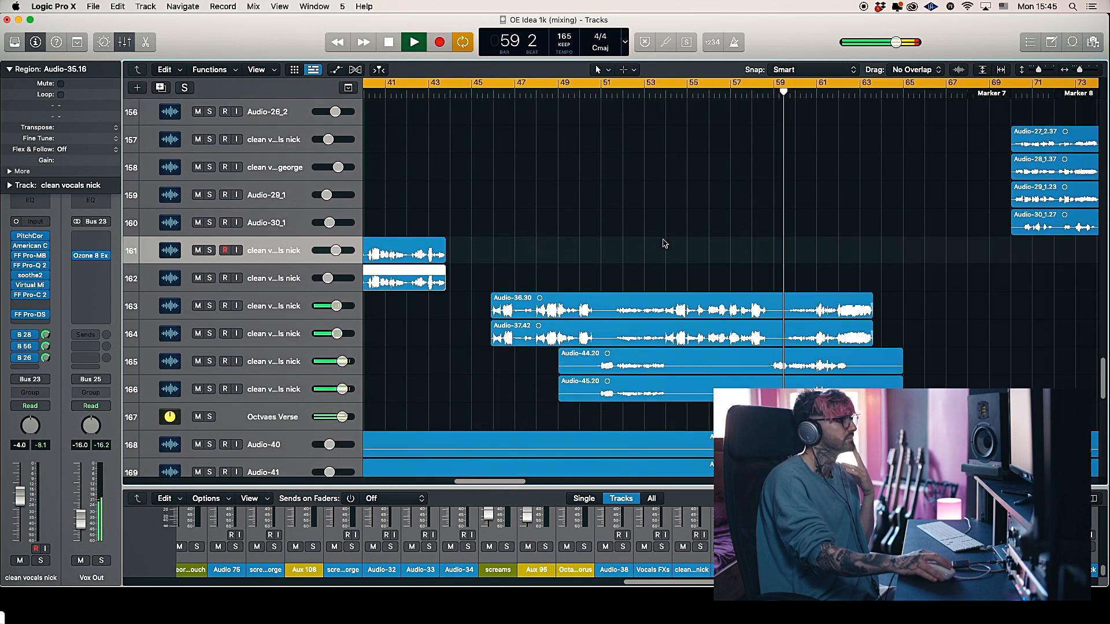
pyautogui.scroll(3, 664, 244)
pyautogui.scroll(3, 664, 244)
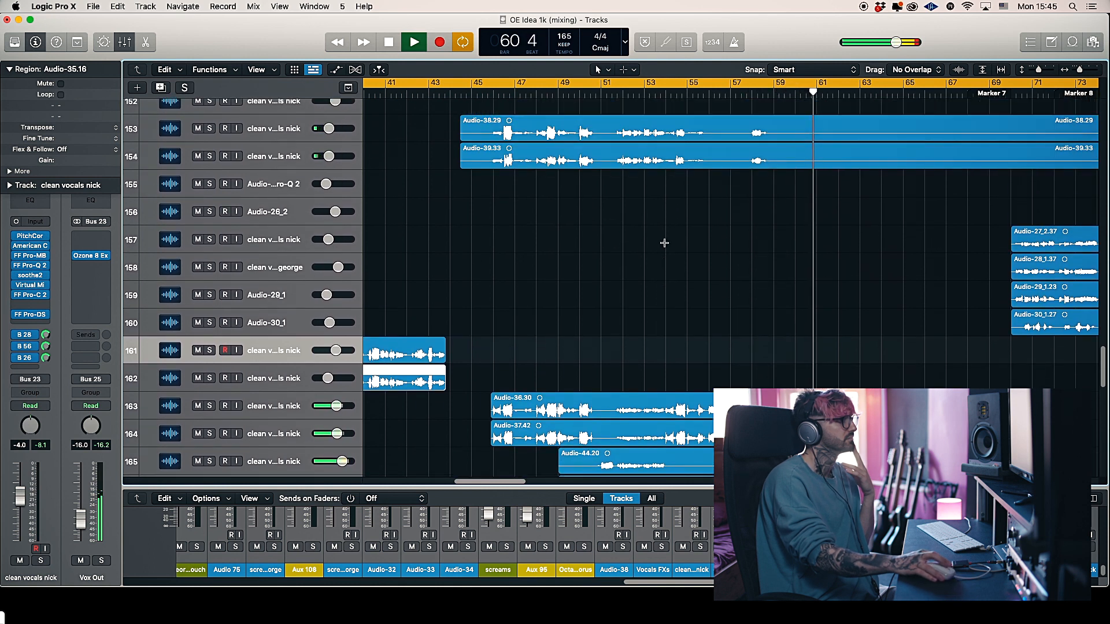
pyautogui.scroll(-4, 663, 241)
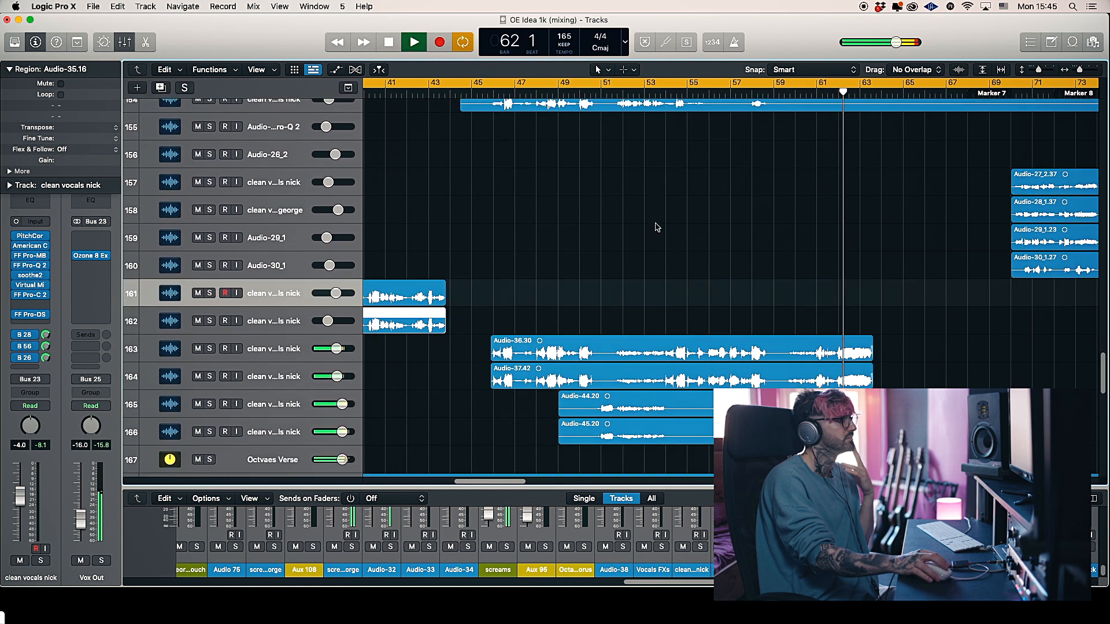
pyautogui.scroll(1, 653, 219)
pyautogui.click(391, 44)
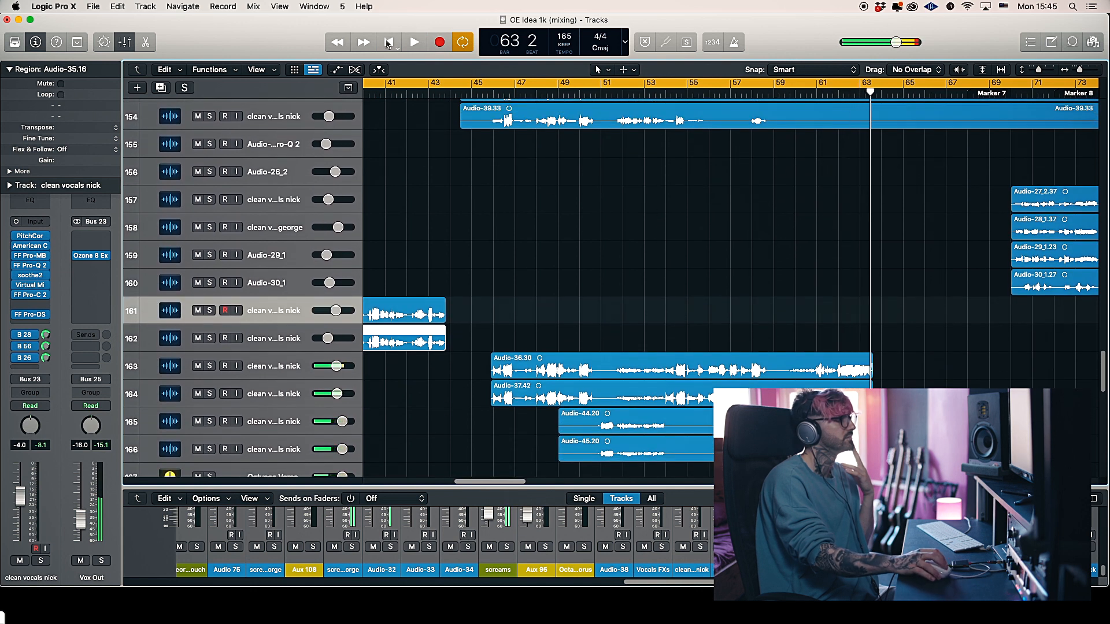
# Step: Mark a marquee range about one and a half bars long from bar 46 on clean vocal track 161
pyautogui.moveTo(497, 314); pyautogui.dragTo(533, 323)
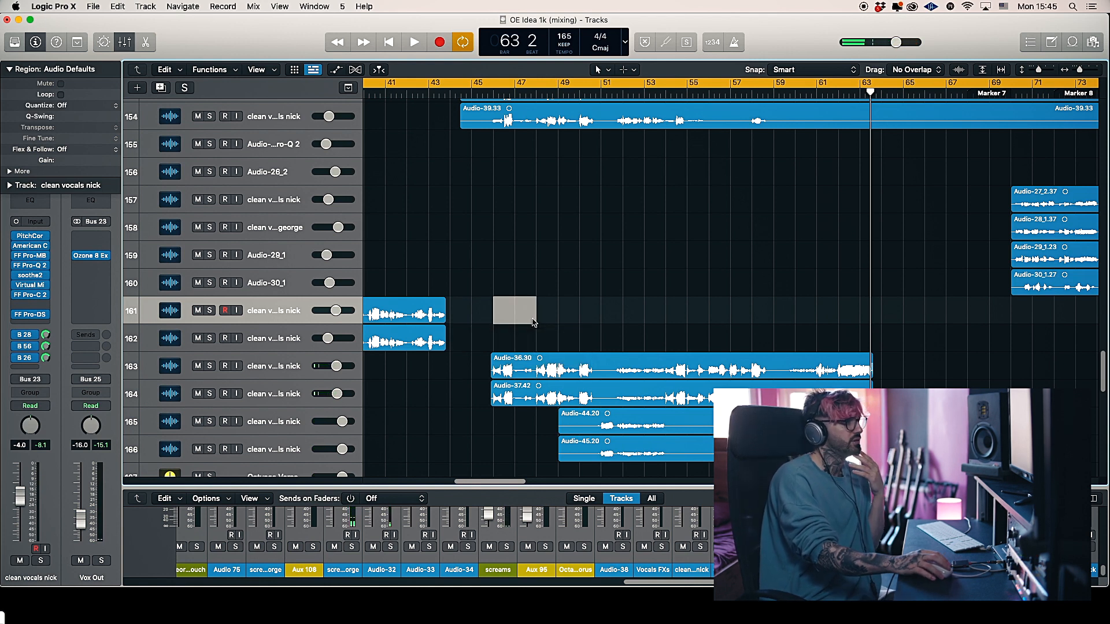
pyautogui.click(493, 318)
pyautogui.moveTo(497, 319); pyautogui.dragTo(526, 317)
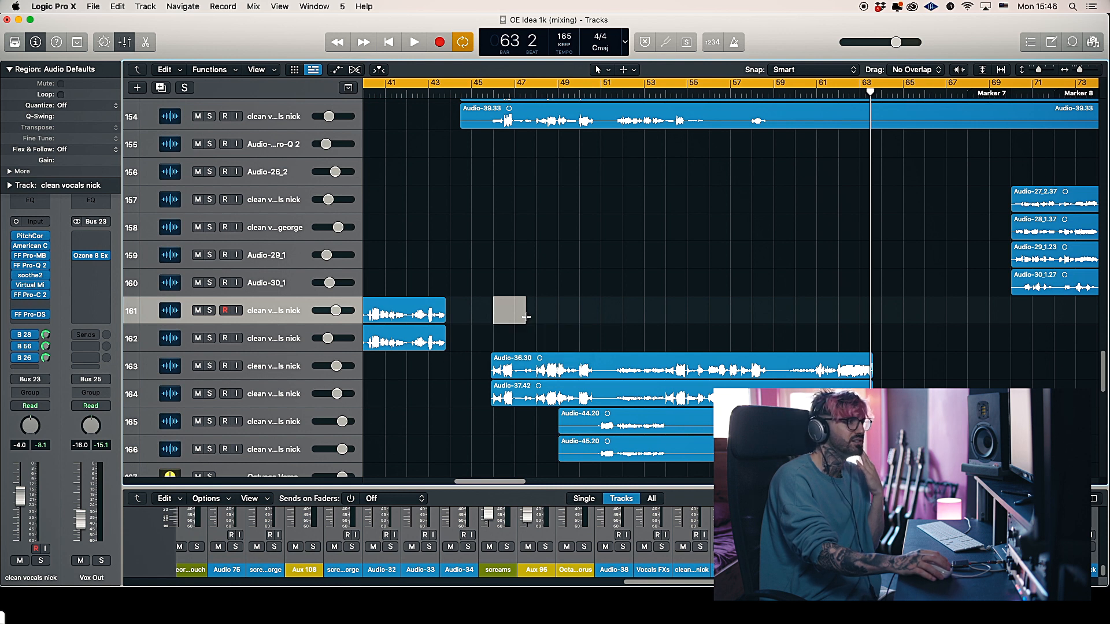
pyautogui.moveTo(495, 317); pyautogui.dragTo(525, 318)
pyautogui.click(491, 318)
pyautogui.click(493, 319)
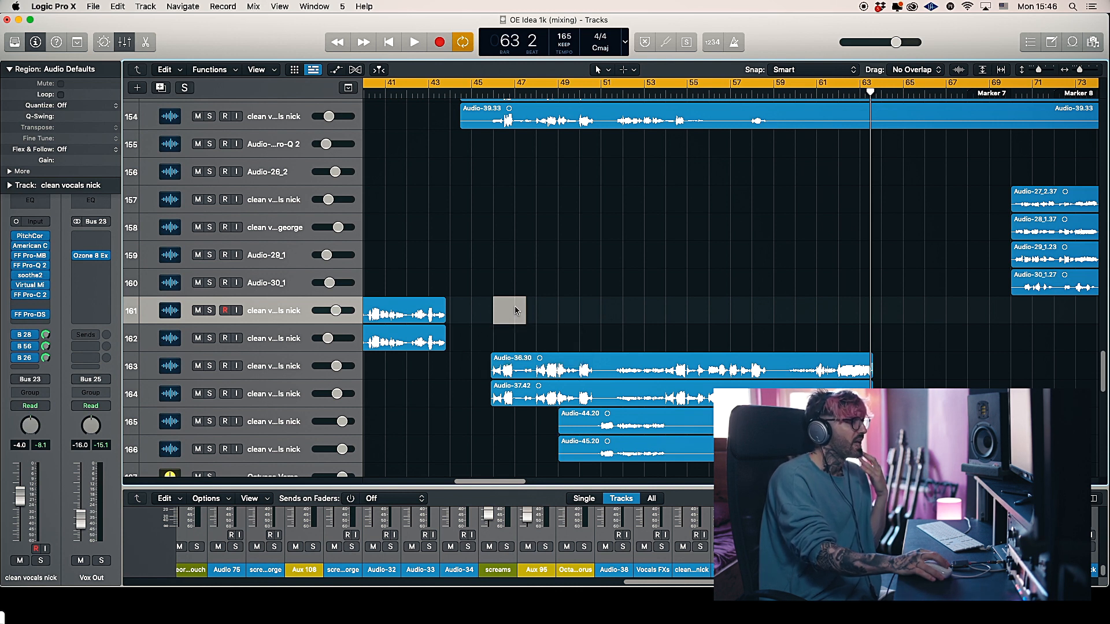
pyautogui.scroll(-1, 515, 309)
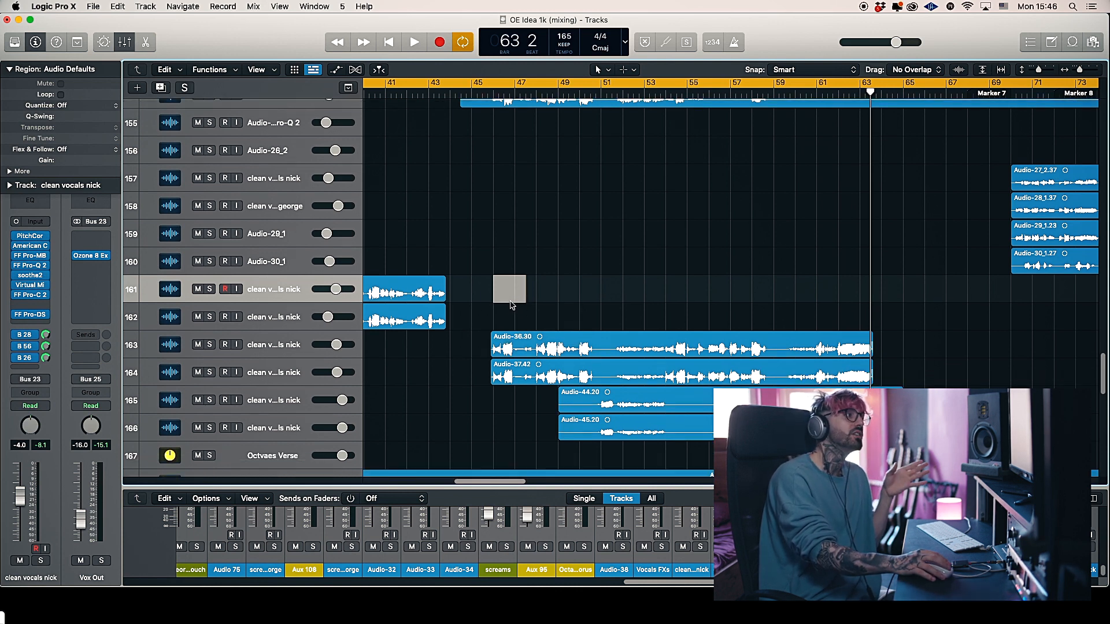
pyautogui.moveTo(526, 296); pyautogui.dragTo(525, 296)
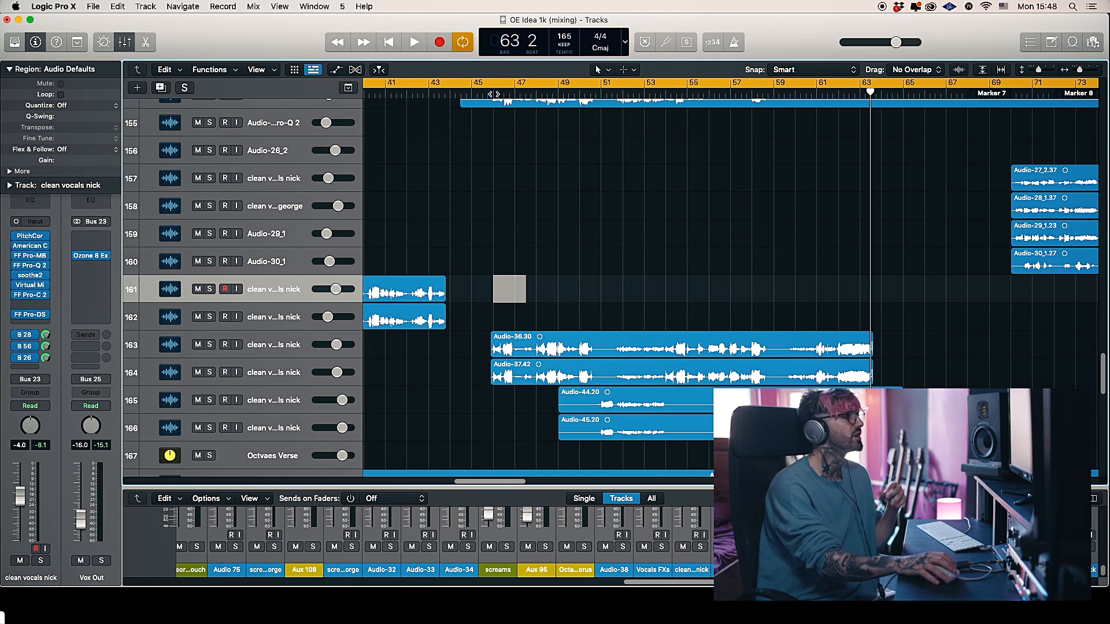
# Step: Place the playhead at bar 45 beat 3, solo clean vocal tracks 163 and 164, and start playback
pyautogui.moveTo(492, 94); pyautogui.dragTo(482, 93)
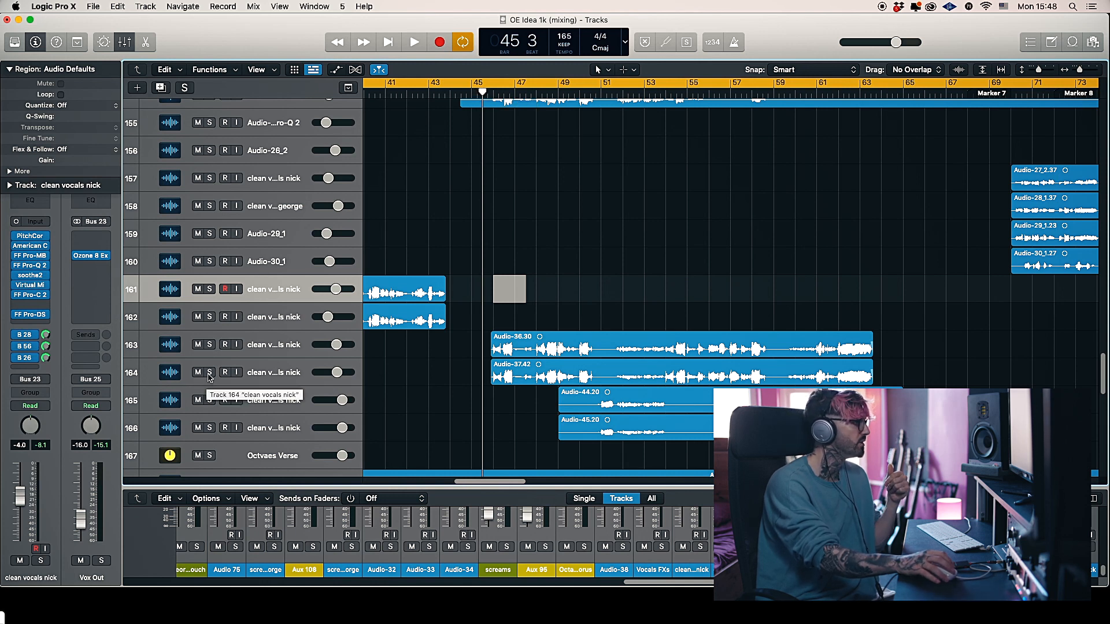
pyautogui.moveTo(209, 344); pyautogui.dragTo(209, 372)
pyautogui.scroll(-5, 276, 356)
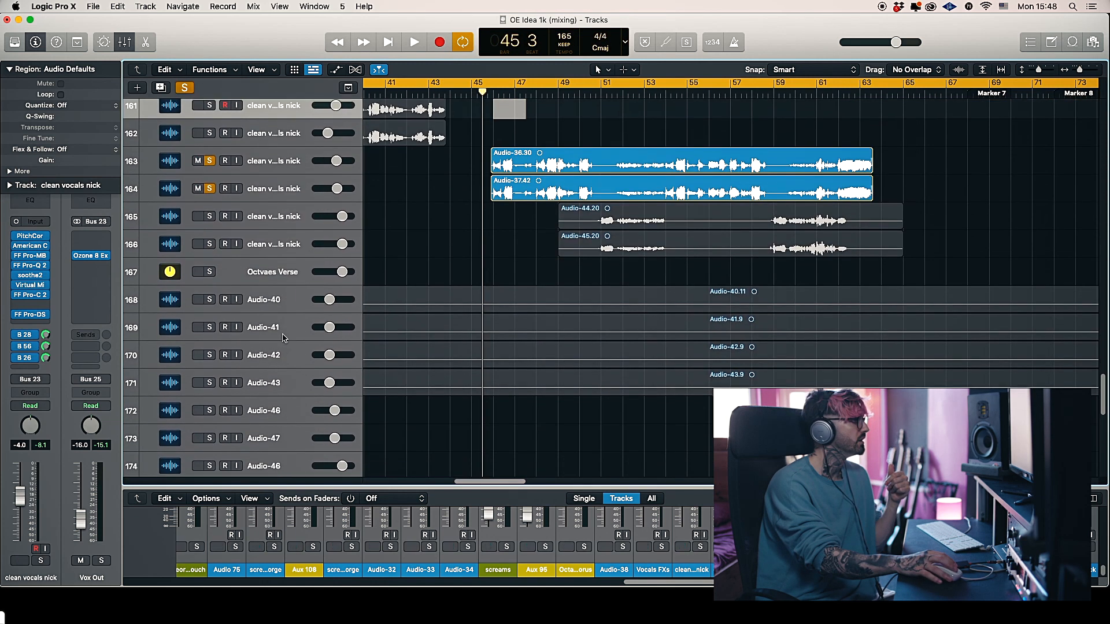
pyautogui.press('space')
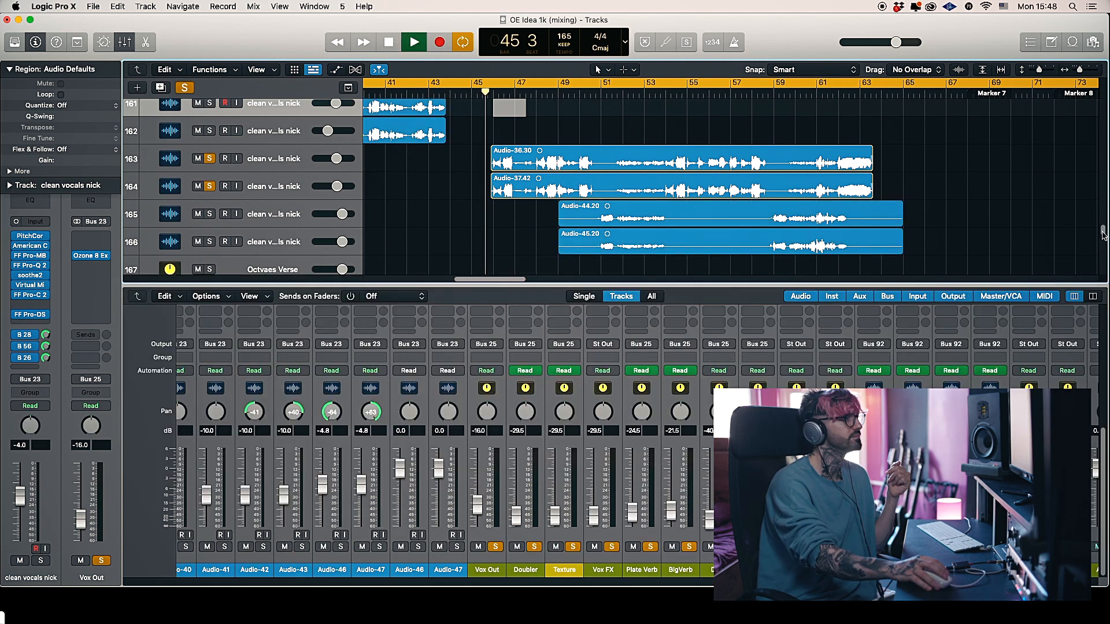
# Step: Shrink the mixer to enlarge the track area, and audition the soloed vocals until bar 63
pyautogui.scroll(-2, 981, 242)
pyautogui.scroll(6, 981, 243)
pyautogui.scroll(-5, 981, 242)
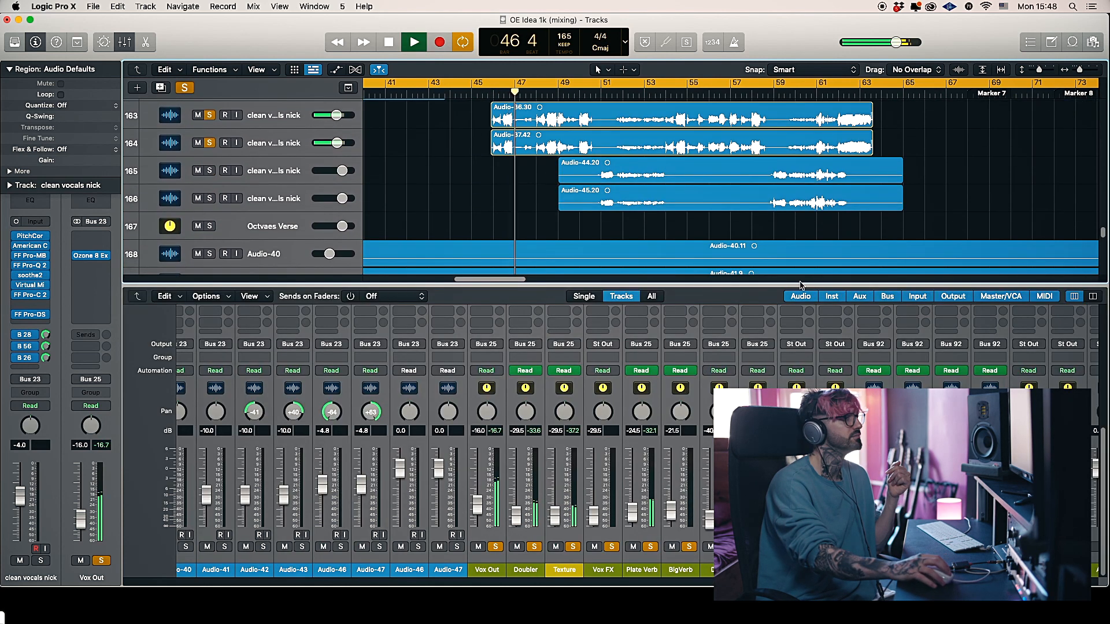
pyautogui.moveTo(981, 288); pyautogui.dragTo(981, 432)
pyautogui.scroll(4, 826, 186)
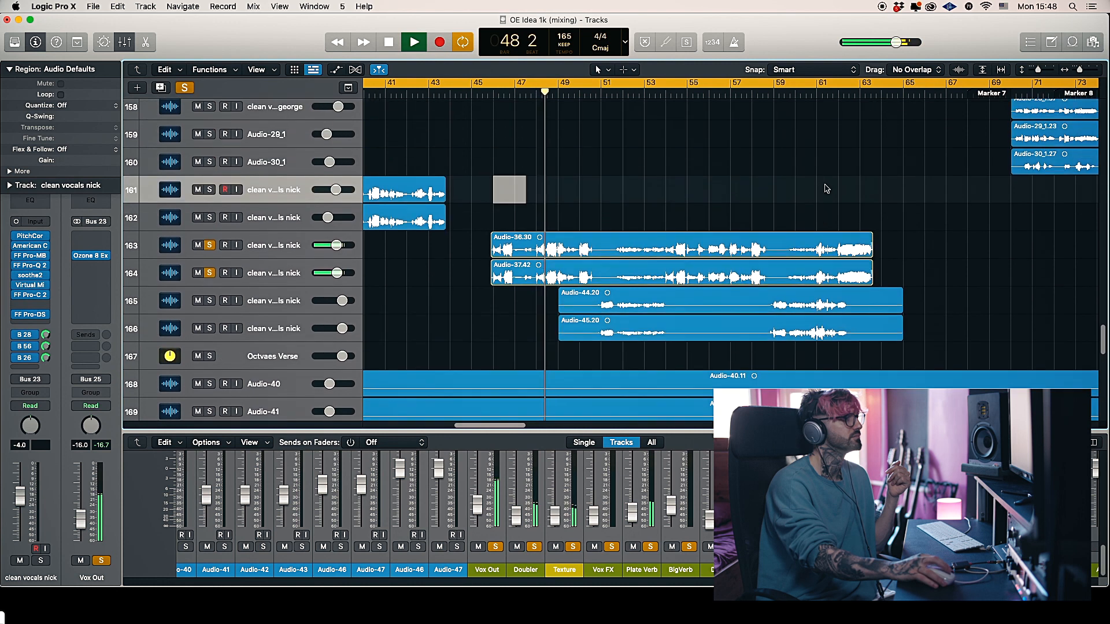
pyautogui.click(827, 186)
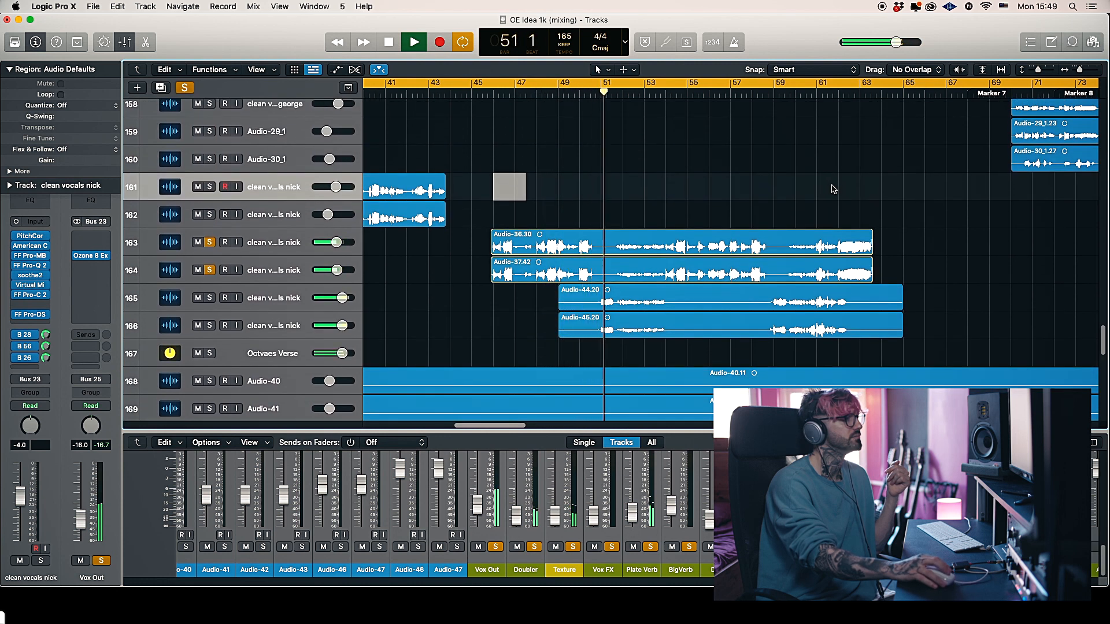
pyautogui.scroll(-1, 830, 188)
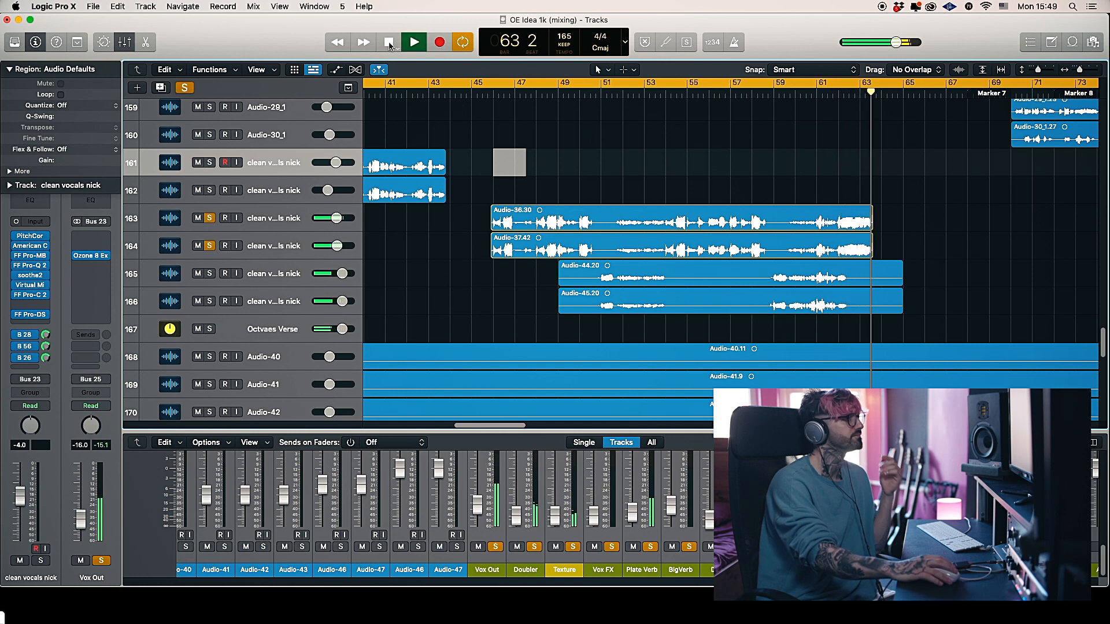
pyautogui.click(389, 43)
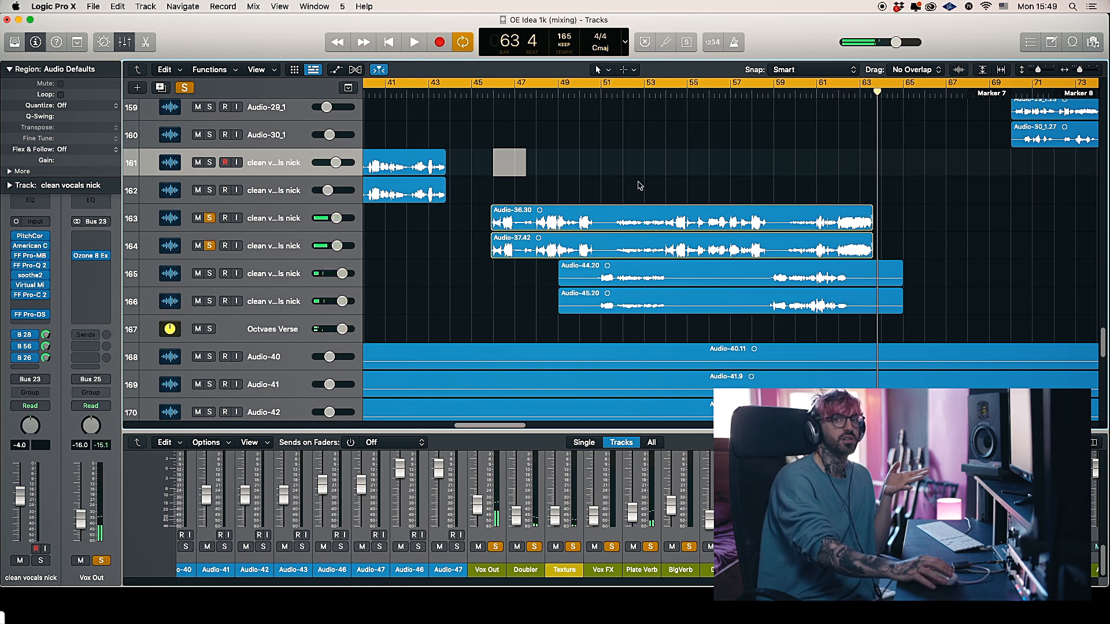
# Step: Clear the marquee range on track 161 and return the playhead to bar 46
pyautogui.moveTo(601, 189); pyautogui.dragTo(563, 187)
pyautogui.click(560, 190)
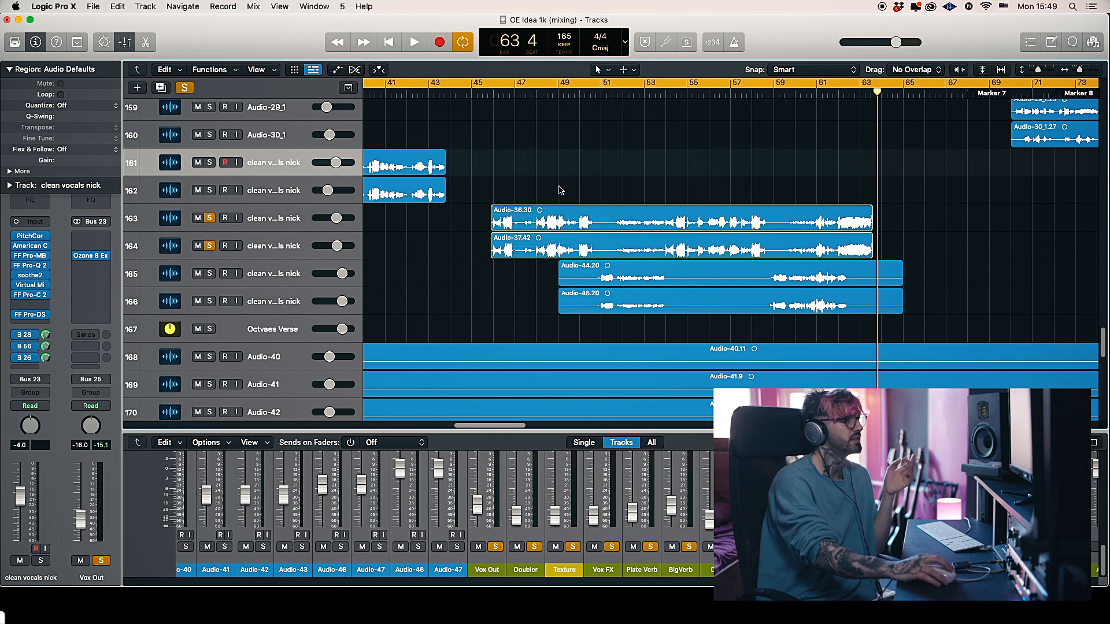
pyautogui.scroll(-4, 526, 233)
pyautogui.scroll(2, 533, 234)
pyautogui.scroll(2, 533, 234)
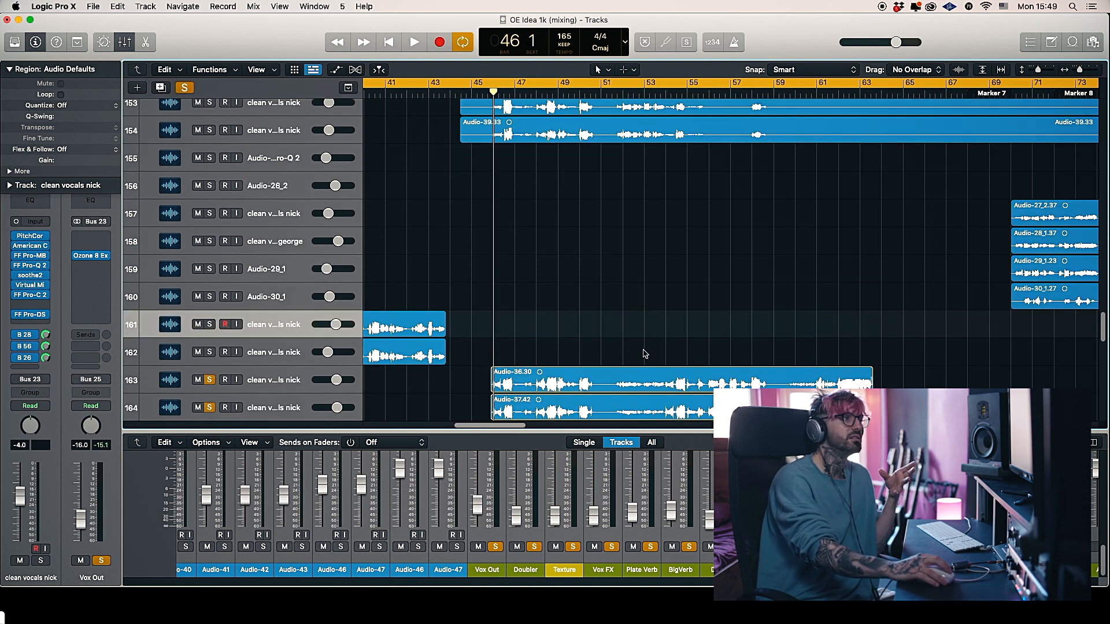
pyautogui.moveTo(644, 355); pyautogui.dragTo(644, 326)
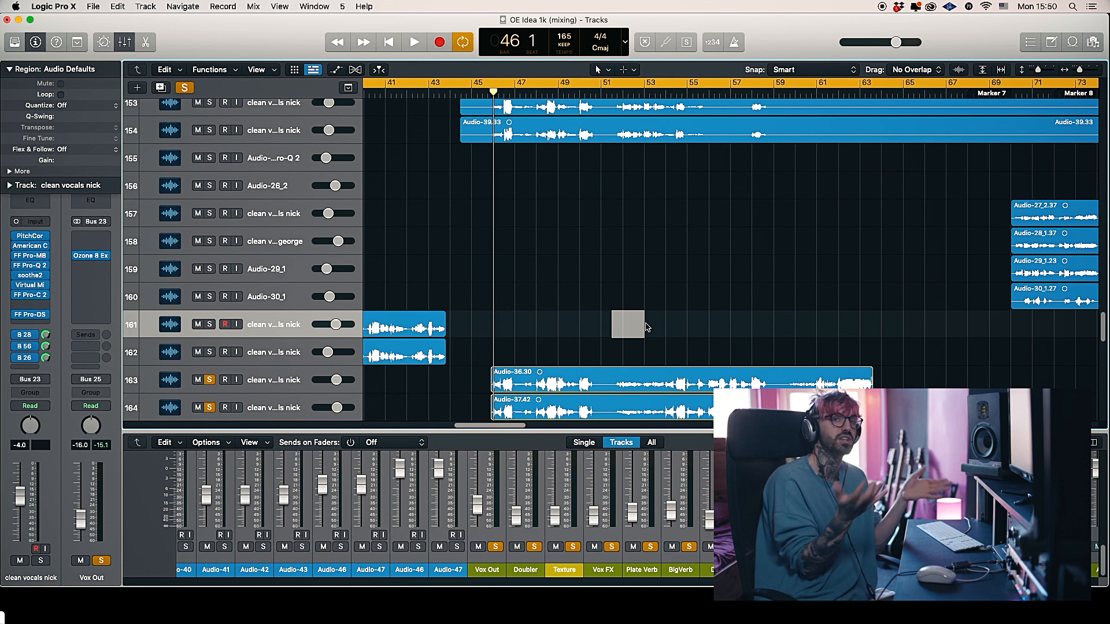
pyautogui.scroll(-5, 646, 327)
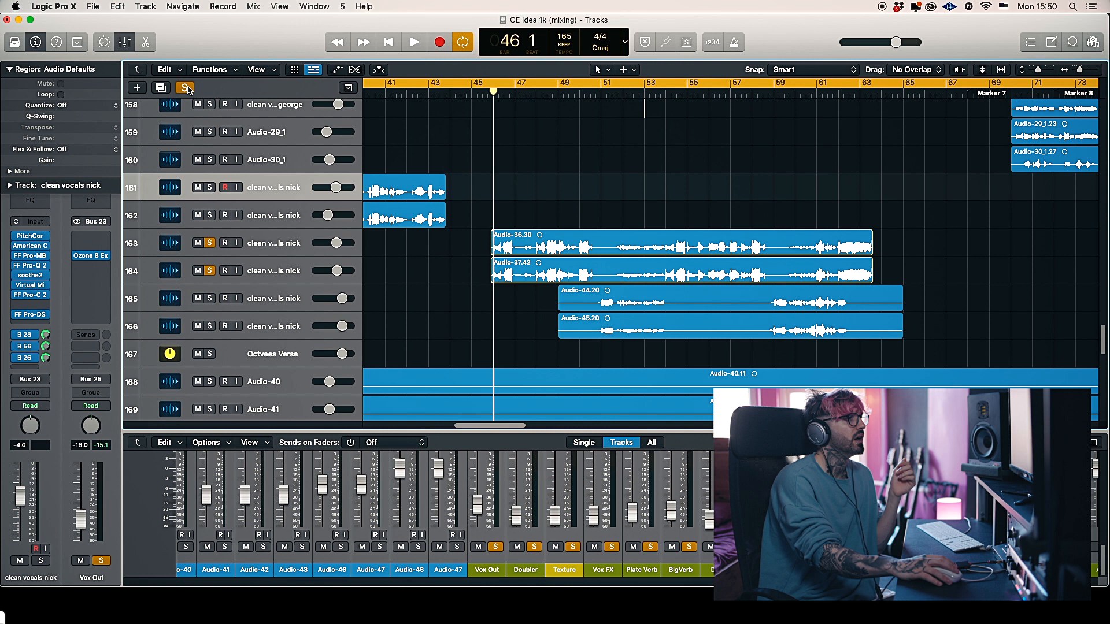
# Step: Clear the active solos, audition clean vocal tracks 153 and 154 in solo from just before bar 46, and unsolo them
pyautogui.click(186, 87)
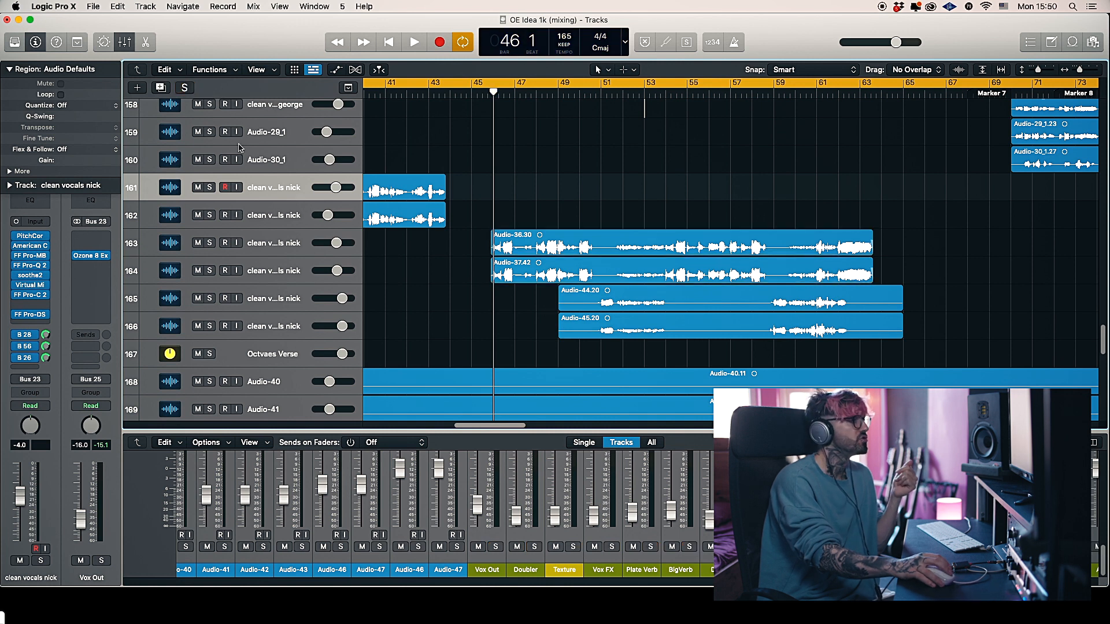
pyautogui.scroll(2, 473, 265)
pyautogui.scroll(7, 472, 265)
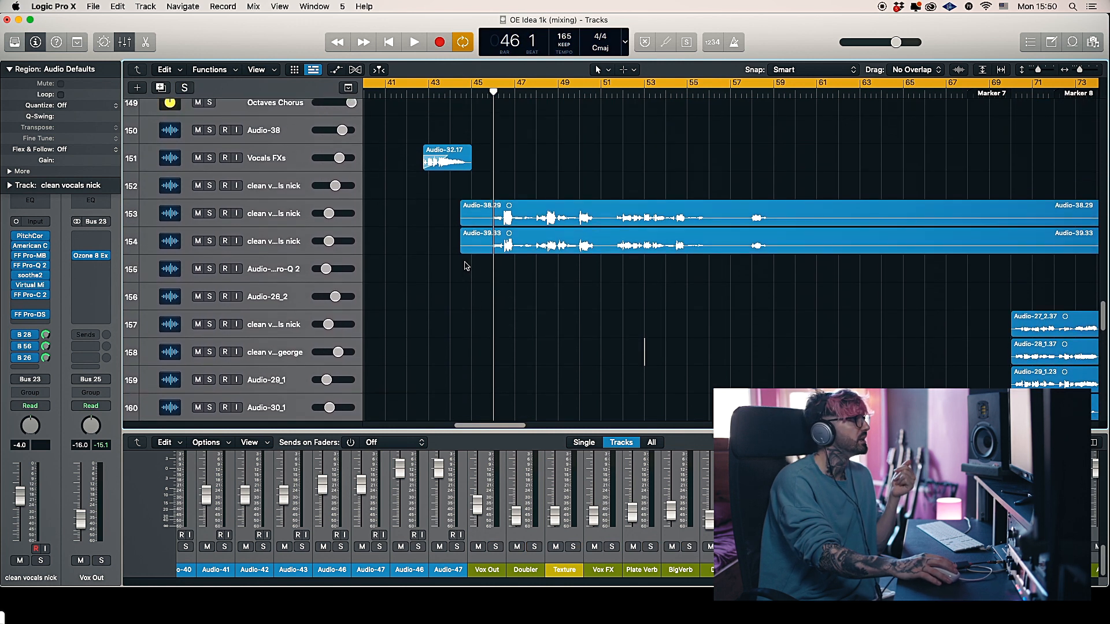
pyautogui.click(209, 214)
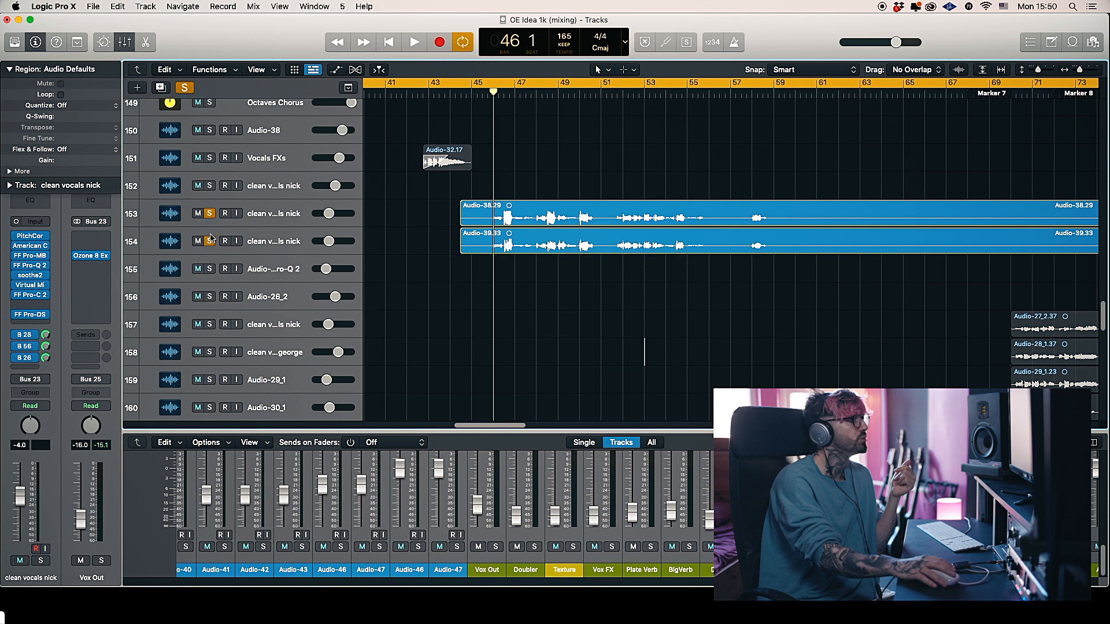
pyautogui.click(487, 93)
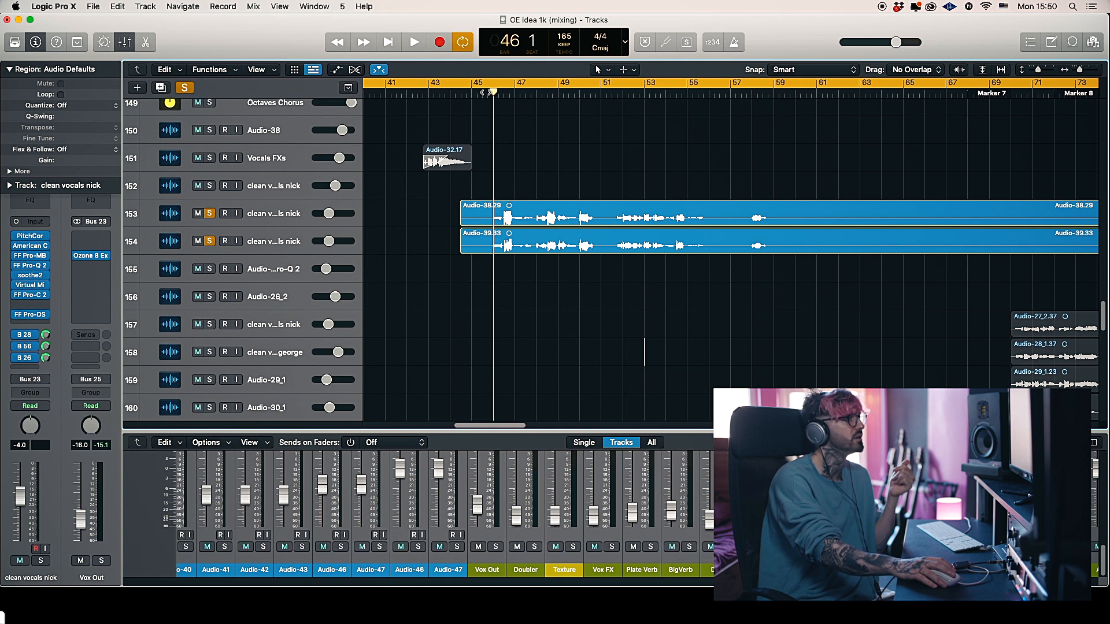
pyautogui.press('space')
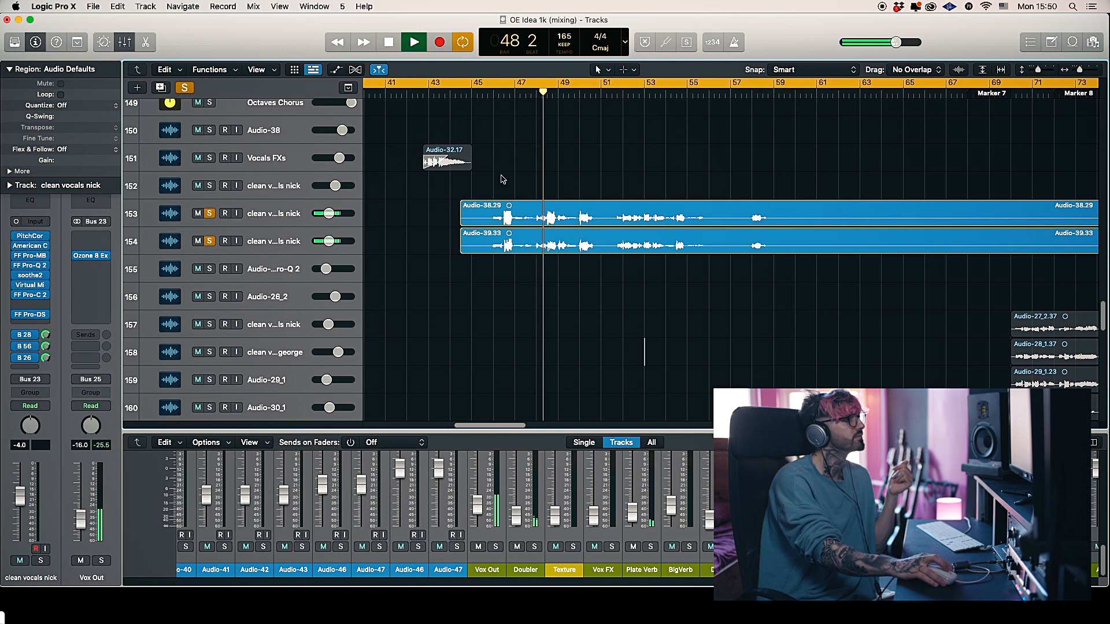
pyautogui.scroll(-3, 498, 183)
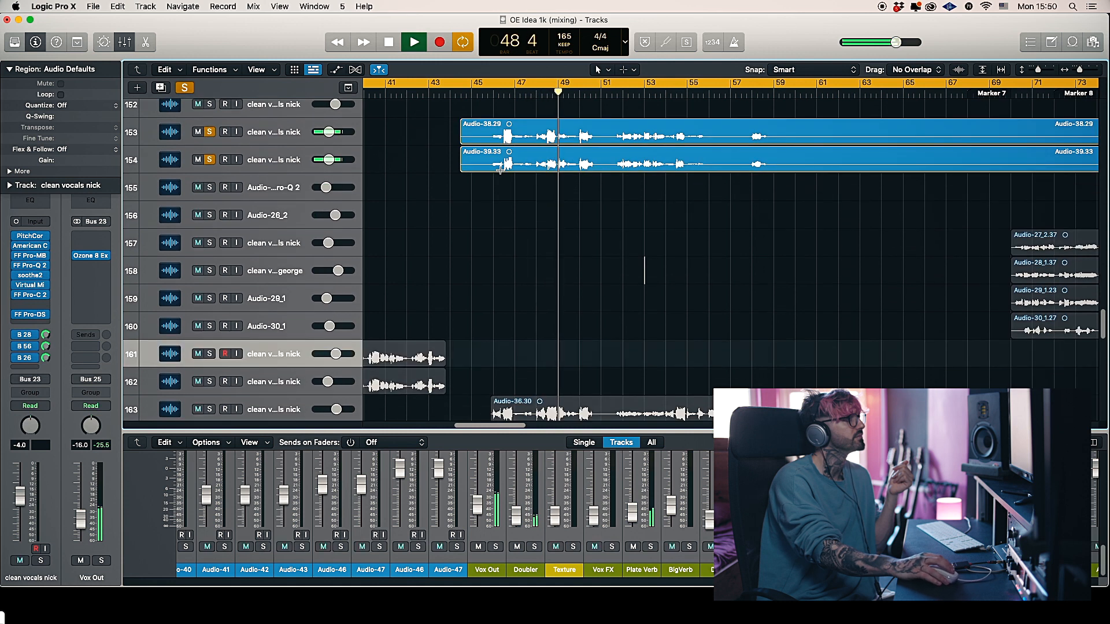
pyautogui.click(185, 88)
pyautogui.press('space')
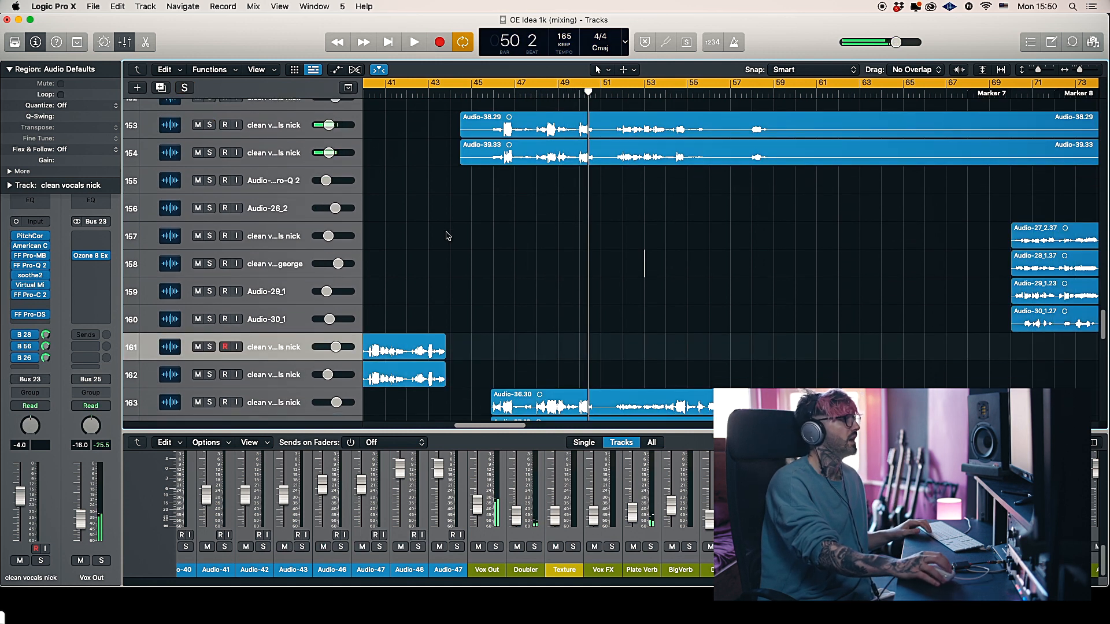
# Step: Solo clean vocal tracks 163 and 164 again and audition them from just before bar 46
pyautogui.scroll(-5, 304, 331)
pyautogui.click(209, 270)
pyautogui.click(209, 296)
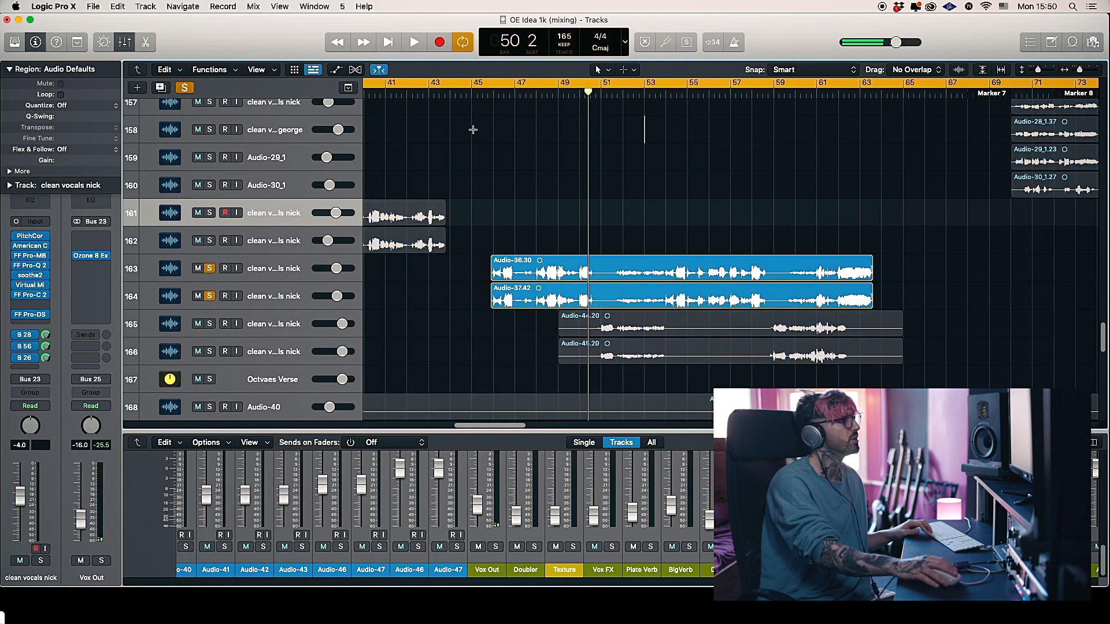
pyautogui.click(489, 94)
pyautogui.press('space')
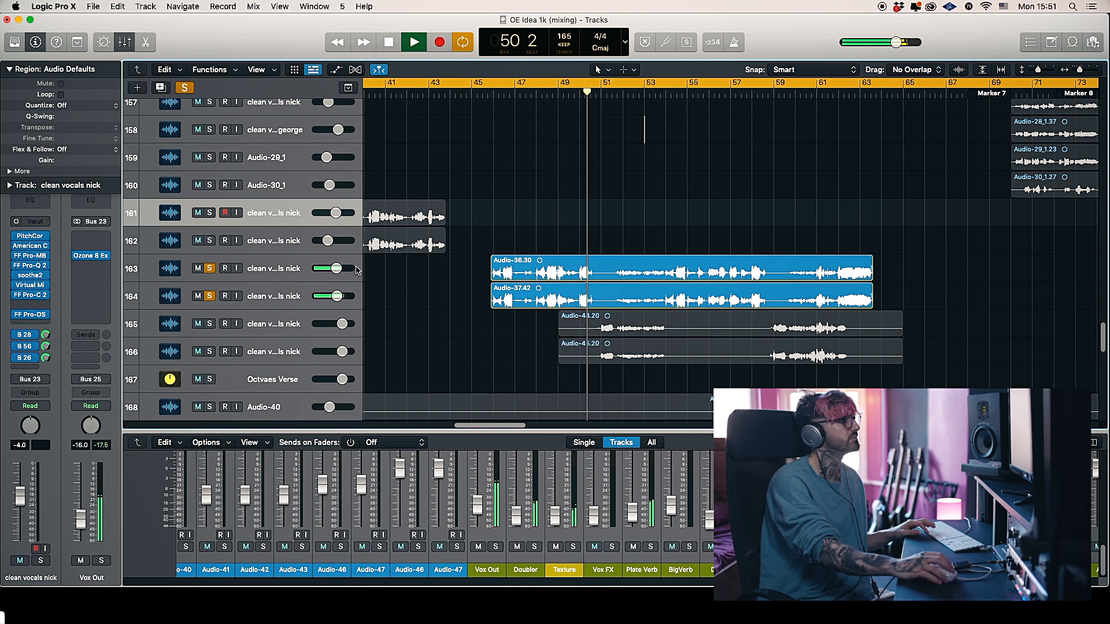
# Step: Stop playback, unsolo clean vocal tracks 163 and 164, and audition tracks 165 and 166 in solo from bar 50
pyautogui.press('space')
pyautogui.click(208, 296)
pyautogui.click(210, 270)
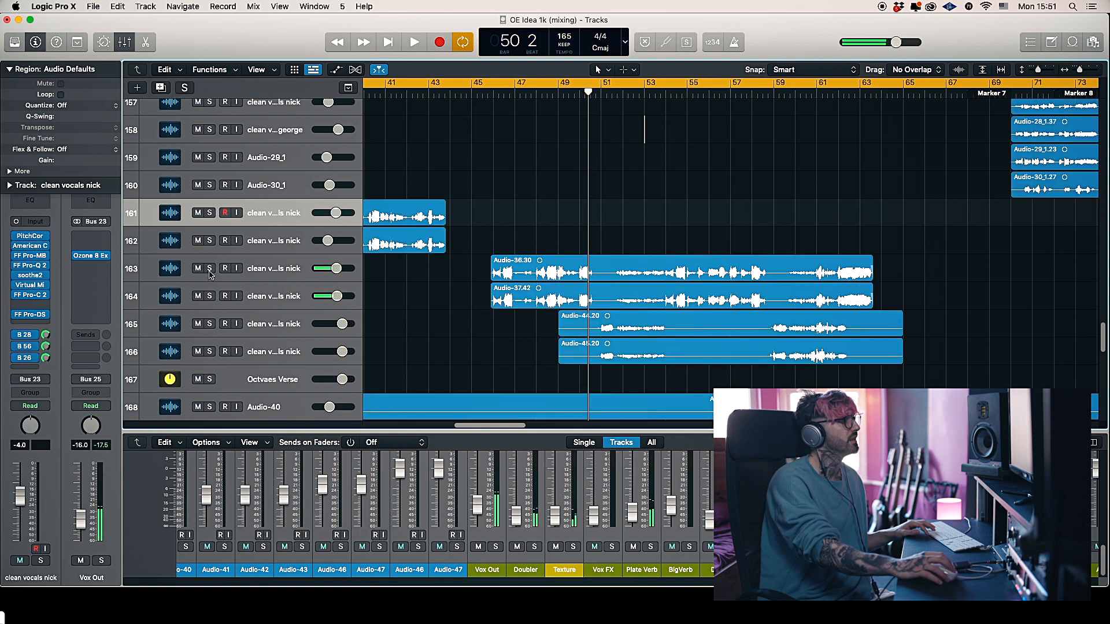
pyautogui.click(209, 324)
pyautogui.click(210, 351)
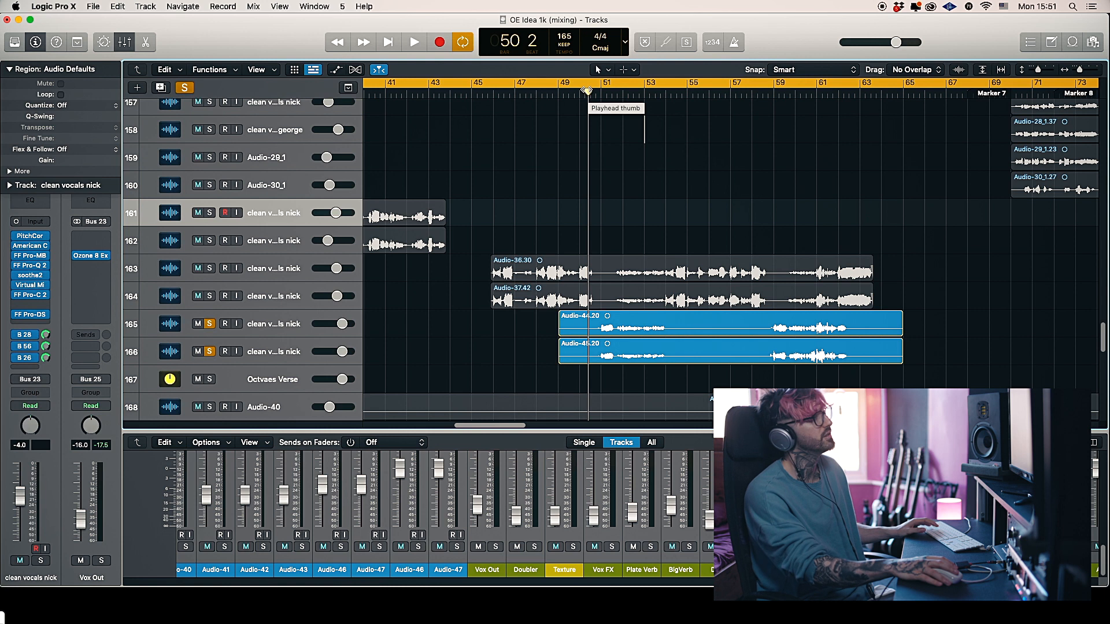
pyautogui.press('space')
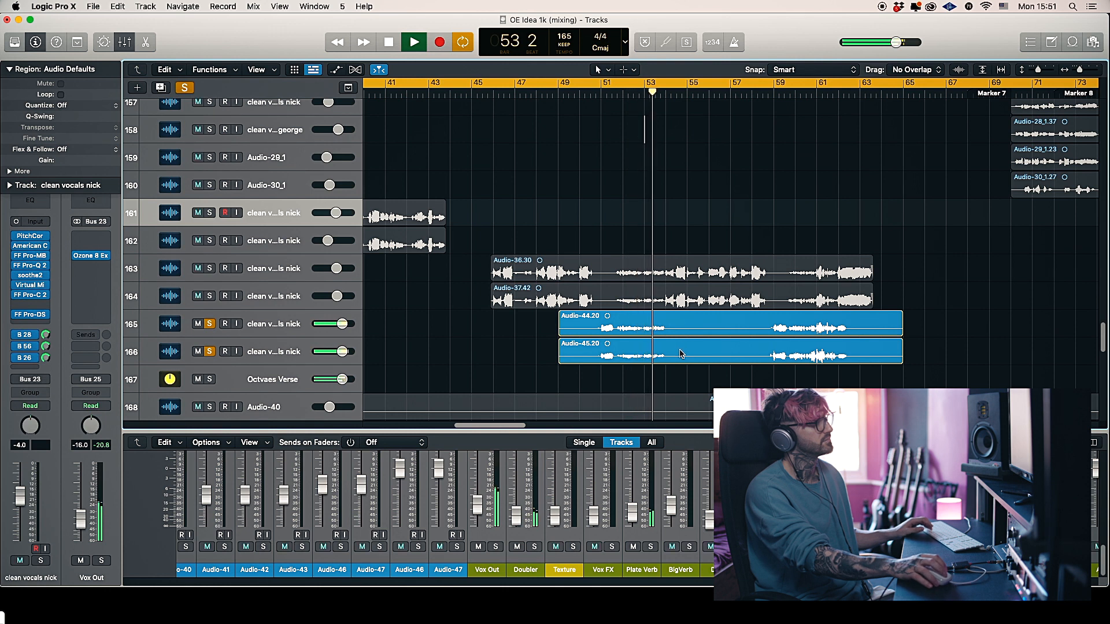
pyautogui.press('space')
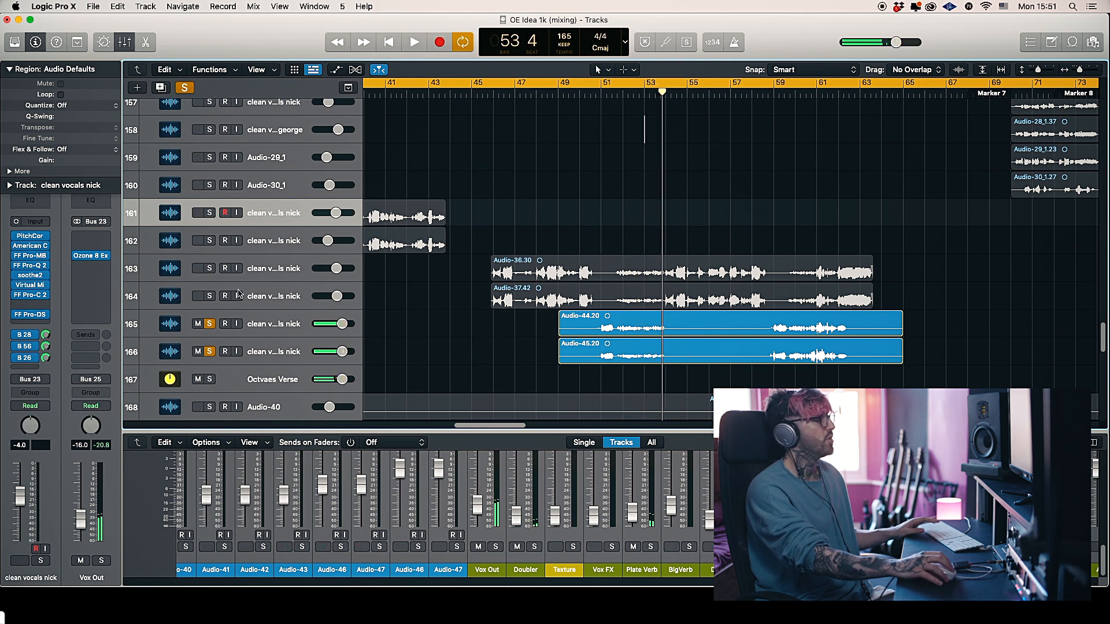
# Step: Switch the solo back from tracks 165 and 166 to clean vocal tracks 163 and 164, and audition them from bar 51
pyautogui.moveTo(209, 295); pyautogui.dragTo(211, 268)
pyautogui.moveTo(211, 325); pyautogui.dragTo(210, 352)
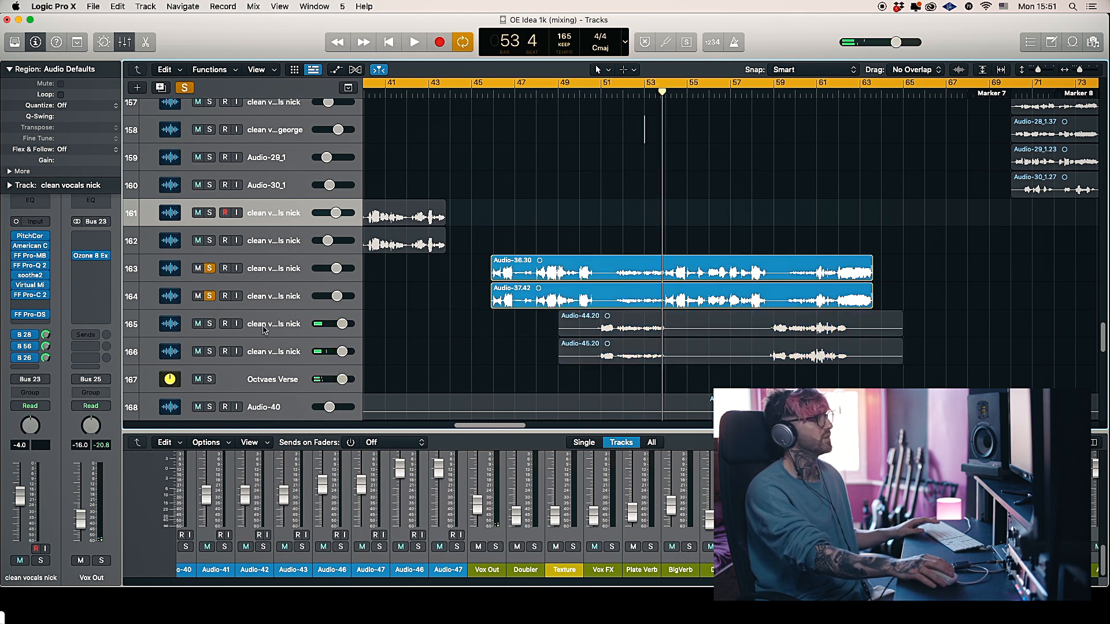
pyautogui.click(611, 94)
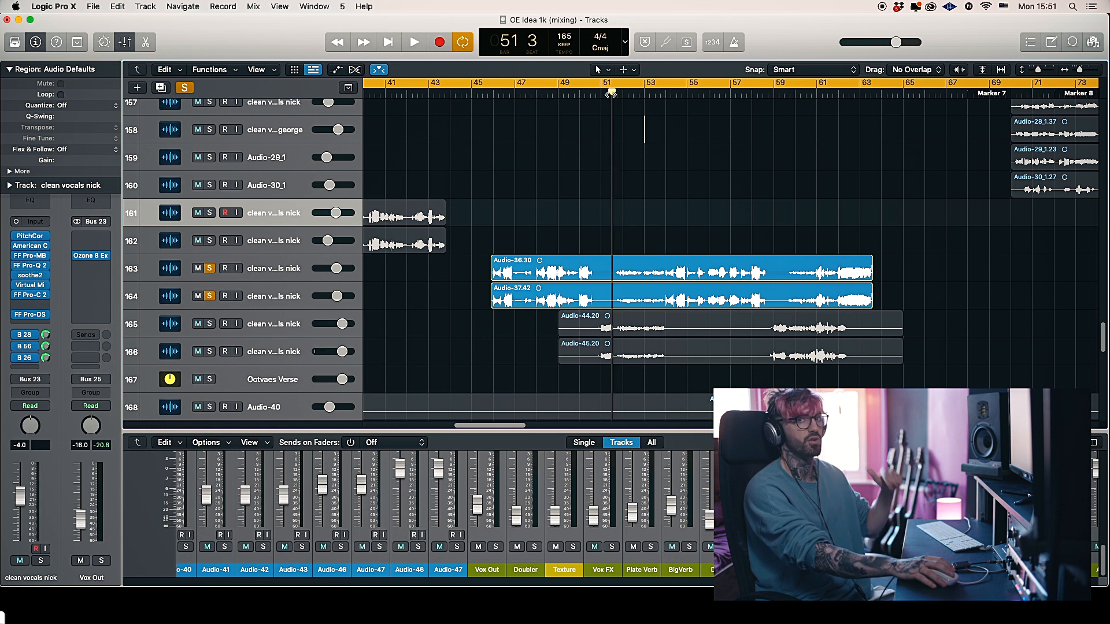
pyautogui.press('space')
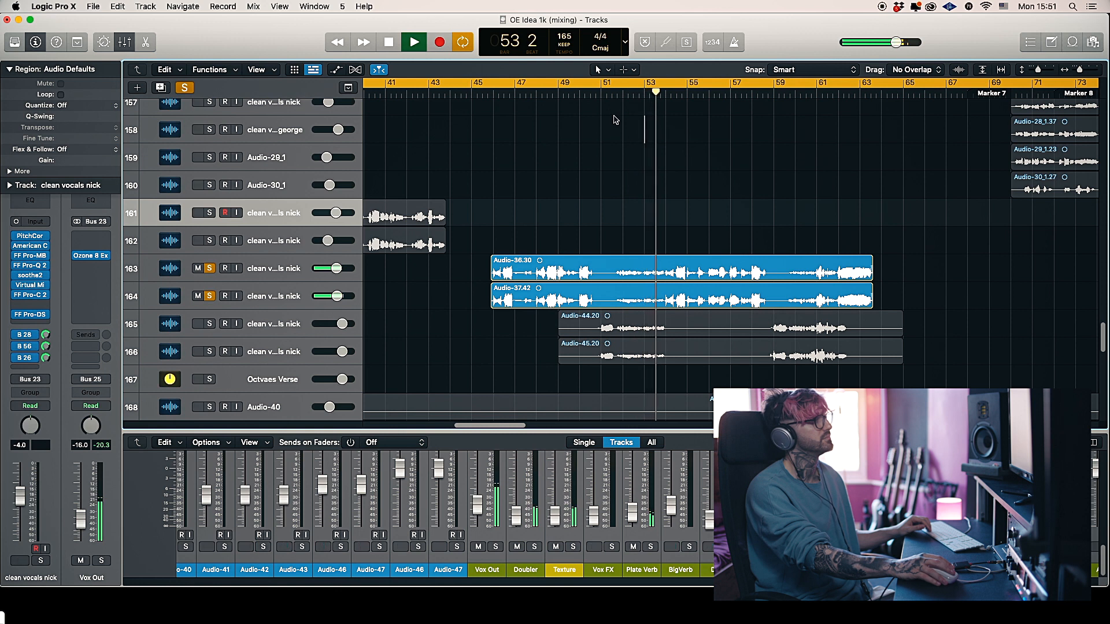
pyautogui.press('space')
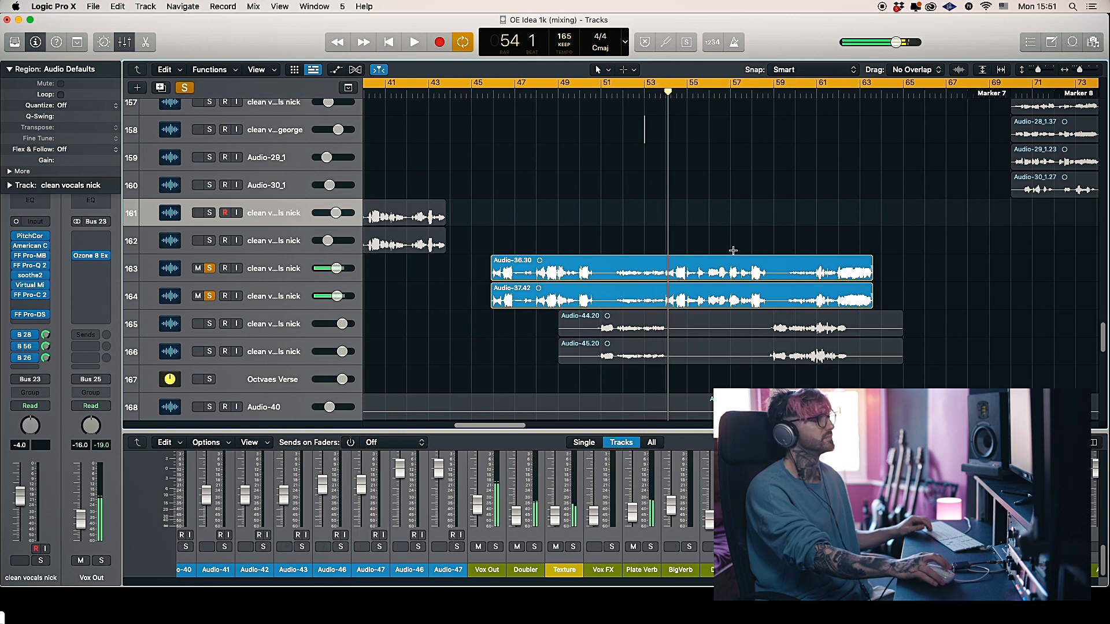
# Step: Solo scream tracks 143 and 144 as well and audition their short regions from bar 60 to bar 64
pyautogui.scroll(5, 733, 251)
pyautogui.scroll(-12, 734, 246)
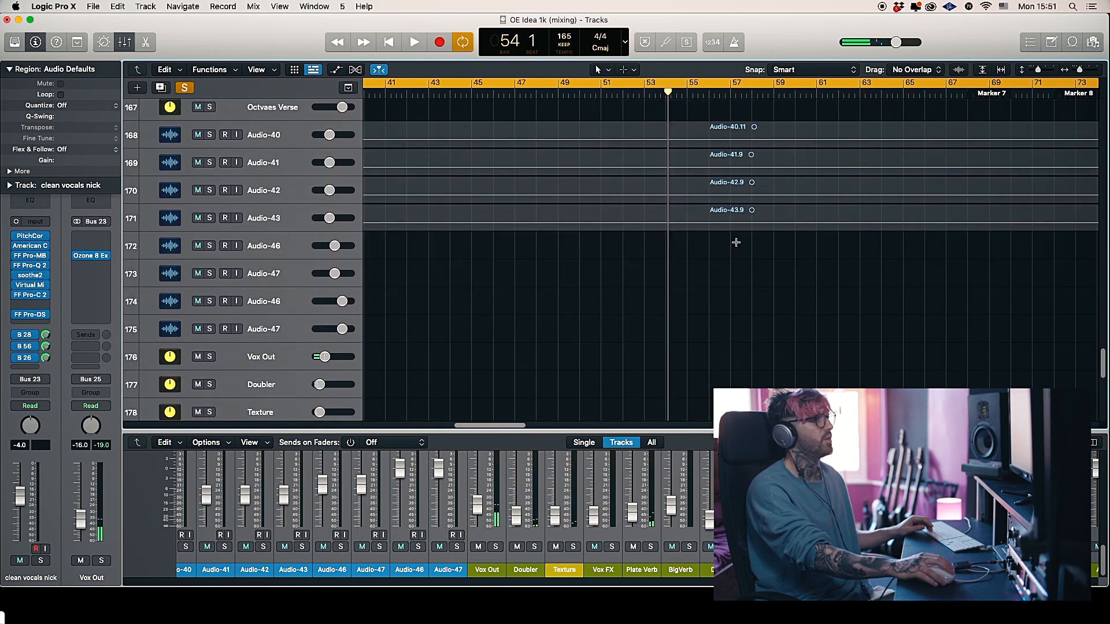
pyautogui.scroll(-12, 739, 243)
pyautogui.moveTo(1104, 403); pyautogui.dragTo(1068, 299)
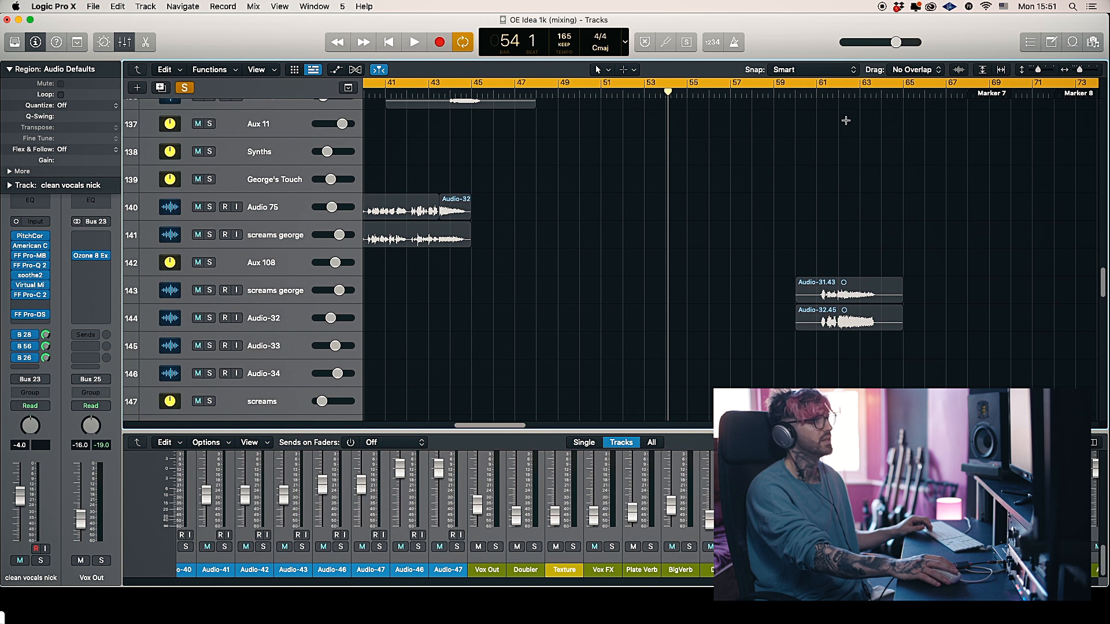
pyautogui.click(798, 105)
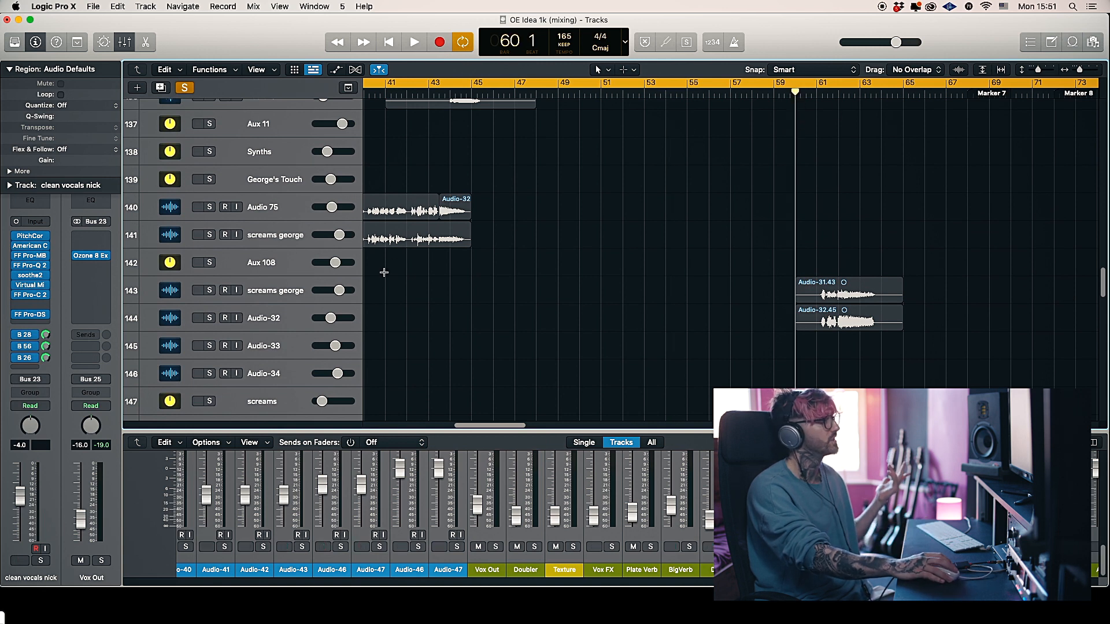
pyautogui.click(209, 290)
pyautogui.click(210, 319)
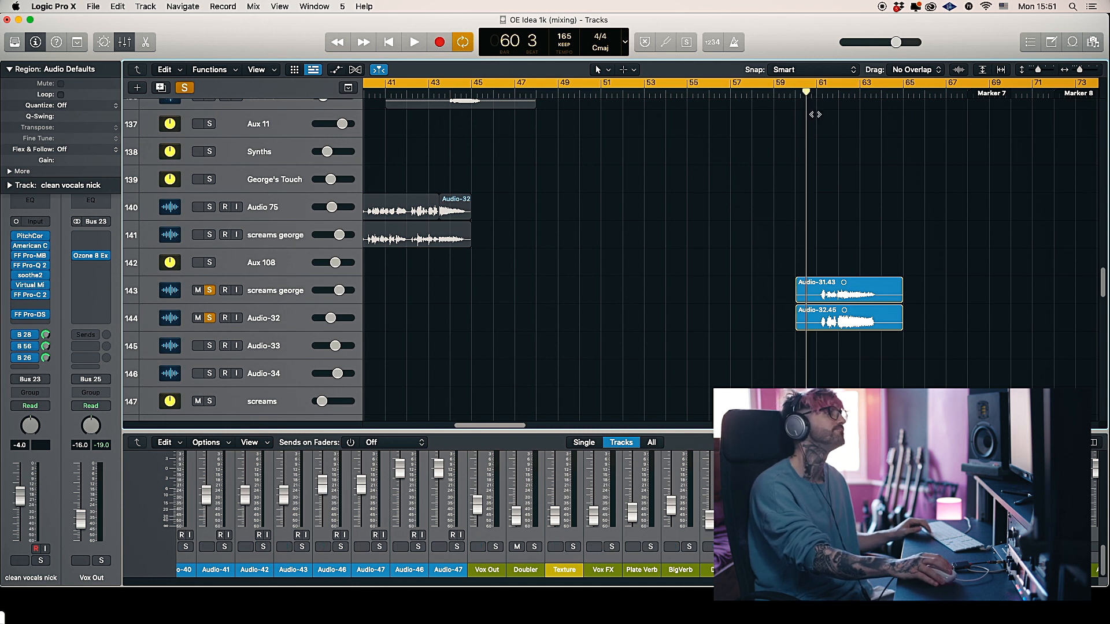
pyautogui.press('space')
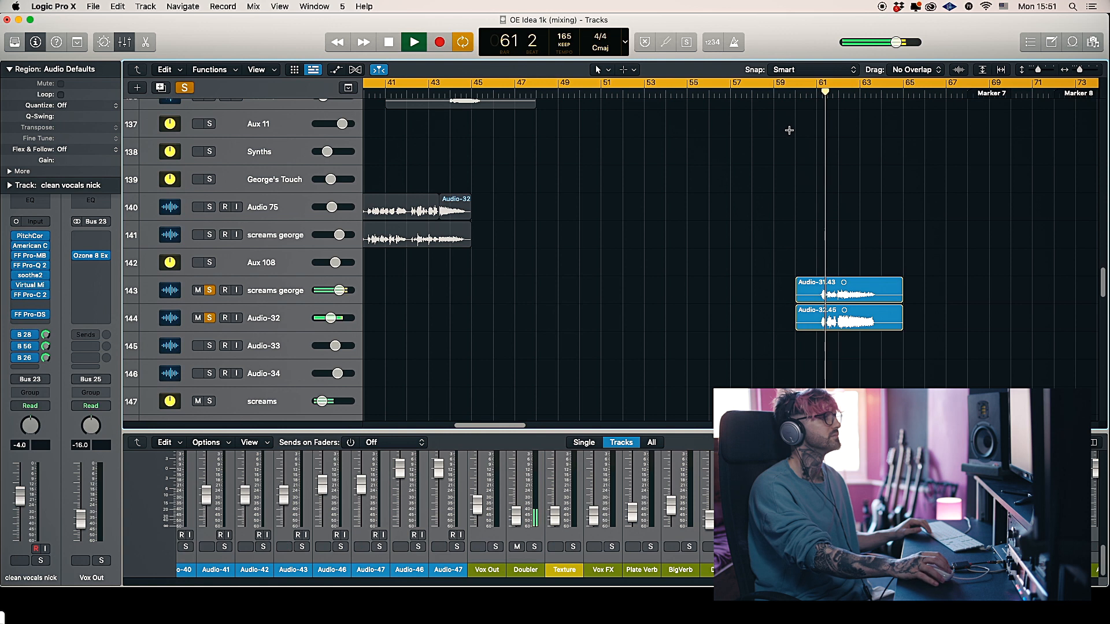
pyautogui.moveTo(505, 426); pyautogui.dragTo(518, 428)
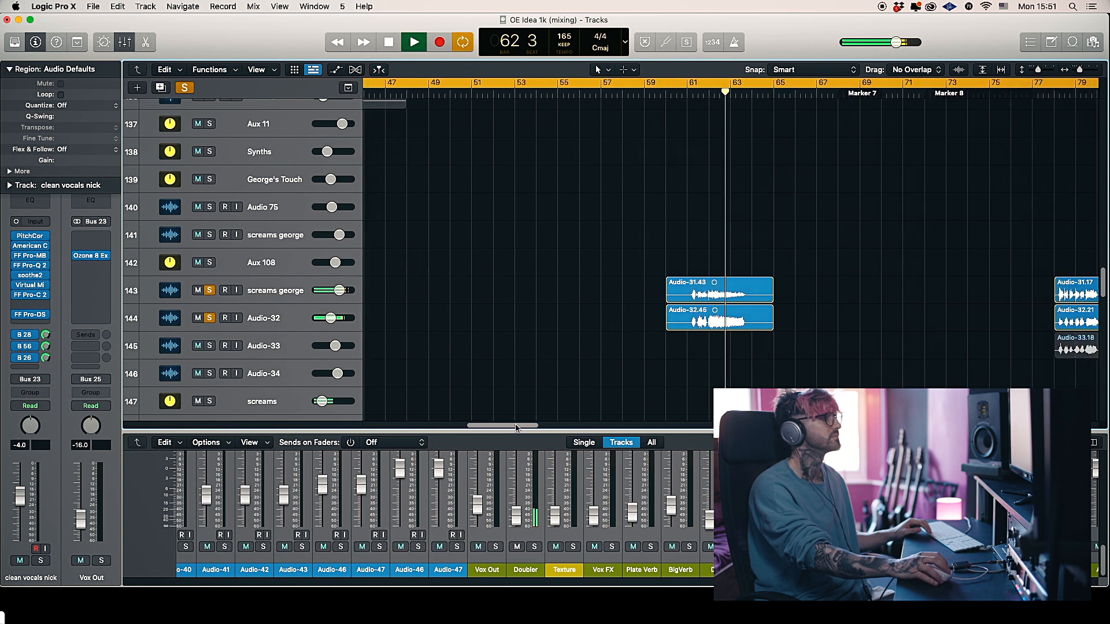
pyautogui.press('space')
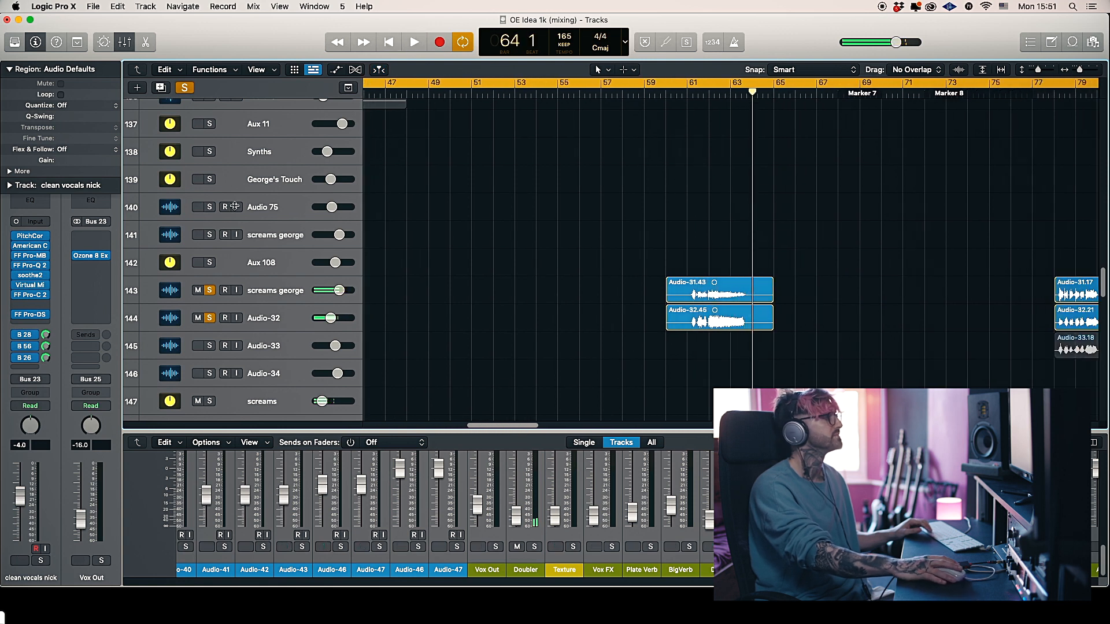
# Step: Clear all active solos and the stray marquee range on track 145, and shrink the mixer to enlarge the track area
pyautogui.click(184, 88)
pyautogui.moveTo(813, 358); pyautogui.dragTo(809, 360)
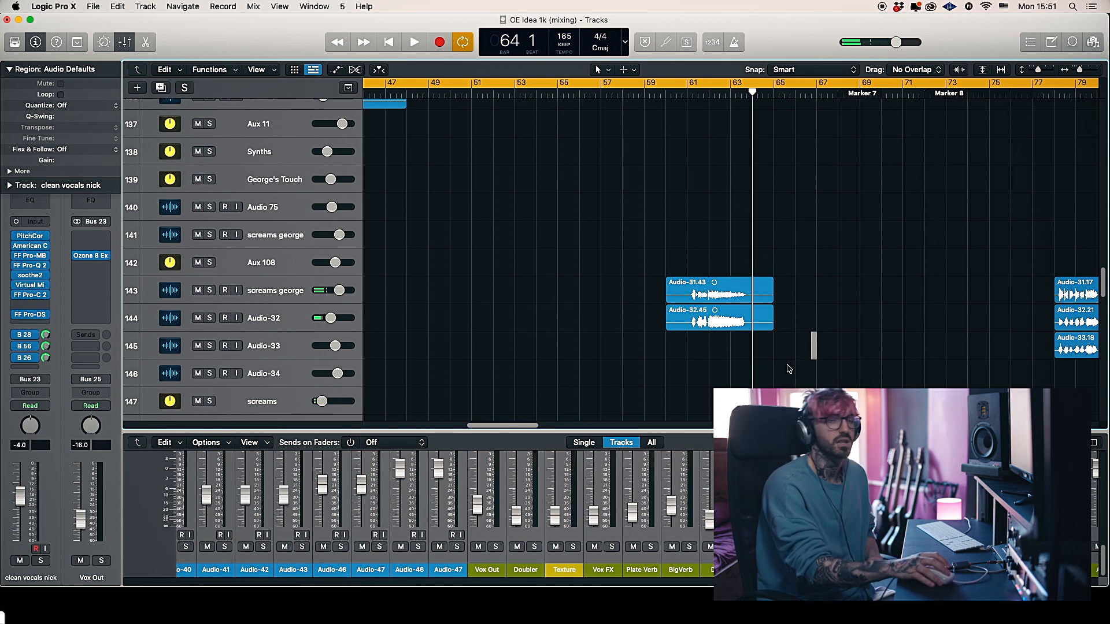
pyautogui.click(768, 383)
pyautogui.moveTo(505, 427); pyautogui.dragTo(548, 493)
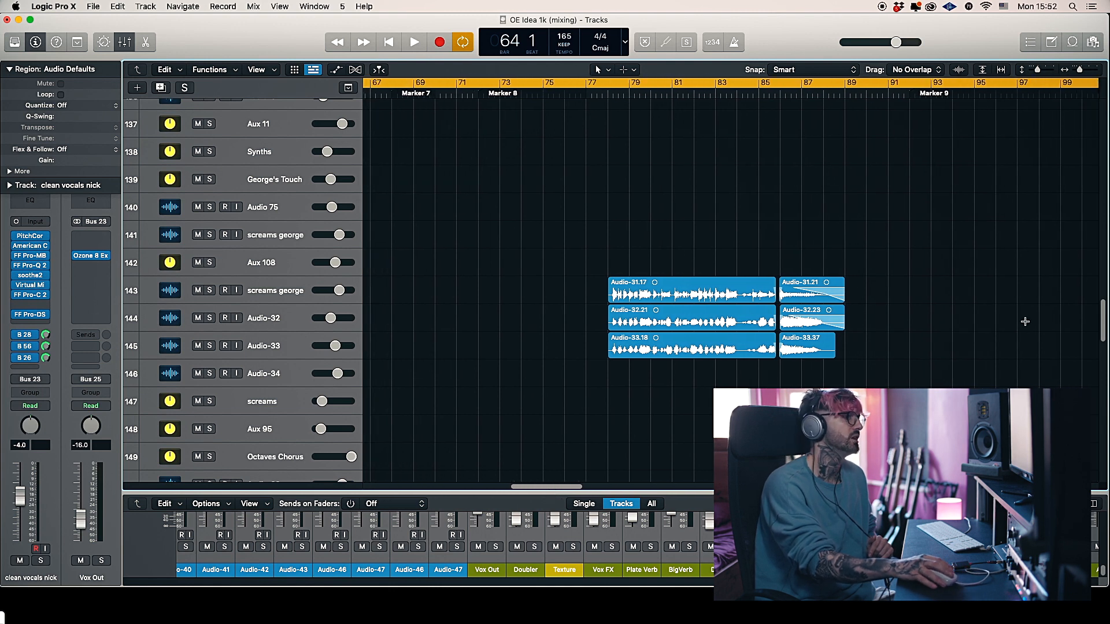
pyautogui.moveTo(1102, 326); pyautogui.dragTo(1103, 206)
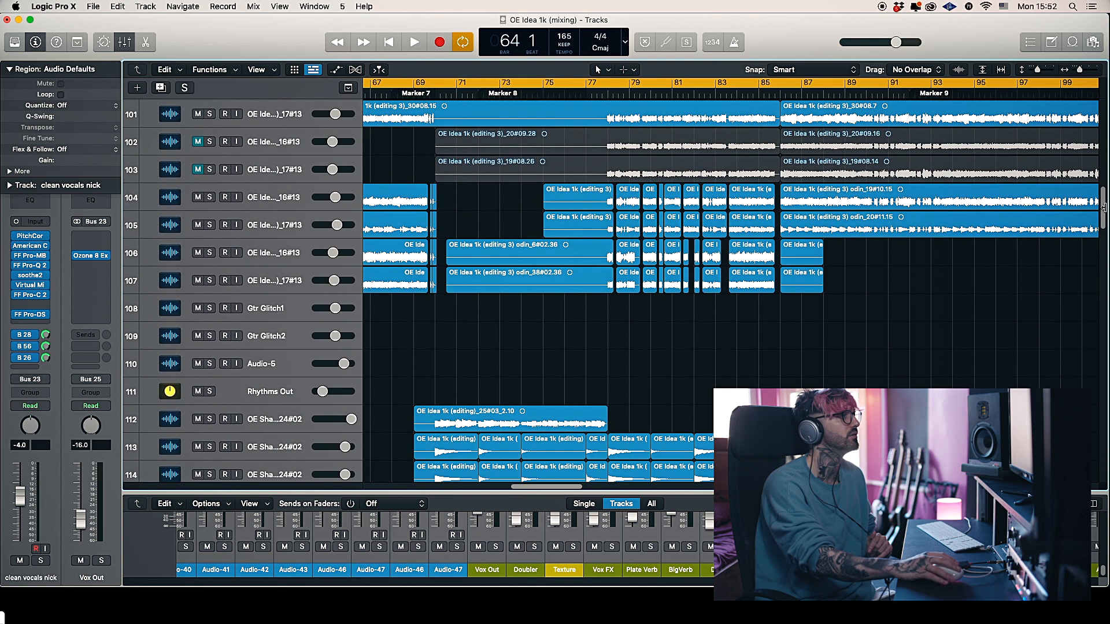
# Step: Audition the full mix from bar 109 to bar 135 while examining the guitar, synth and scream tracks
pyautogui.click(426, 93)
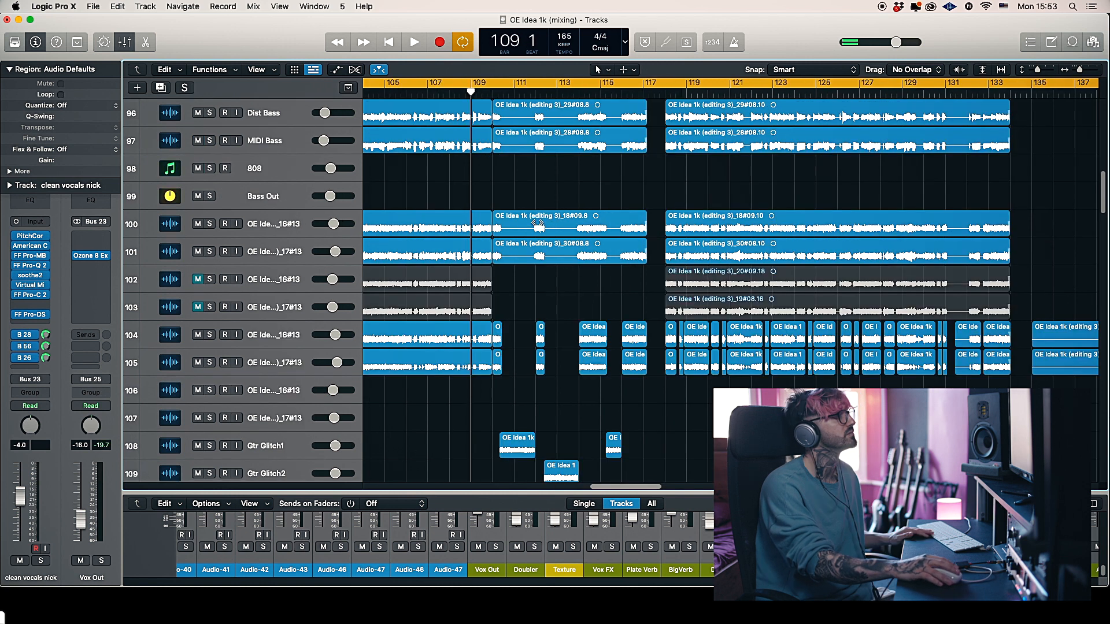
pyautogui.press('space')
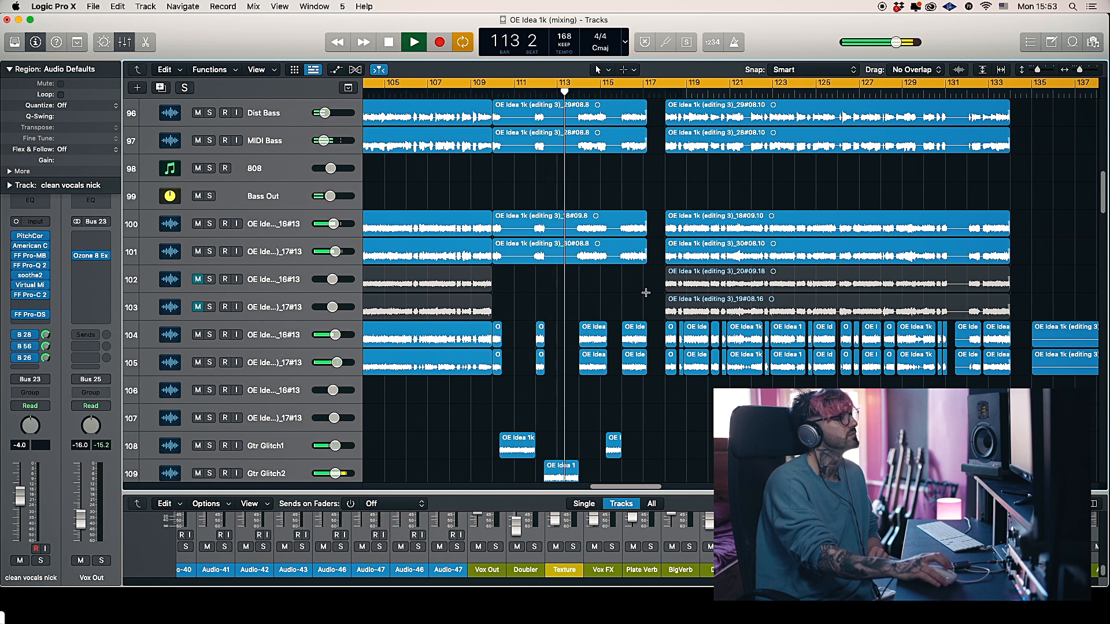
pyautogui.scroll(-10, 644, 290)
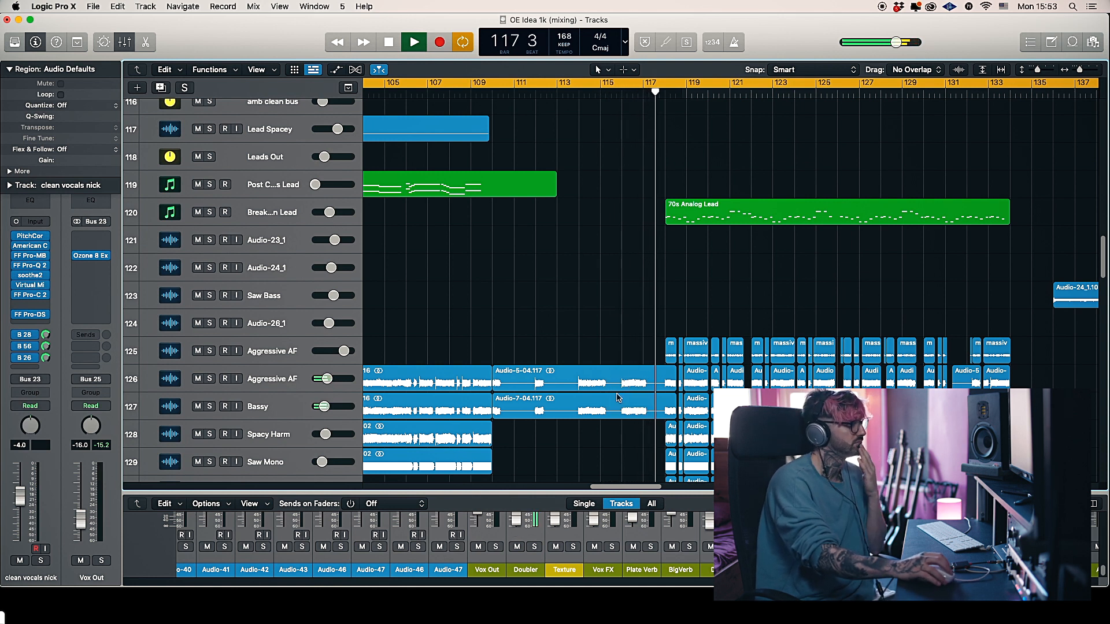
pyautogui.moveTo(620, 486); pyautogui.dragTo(637, 490)
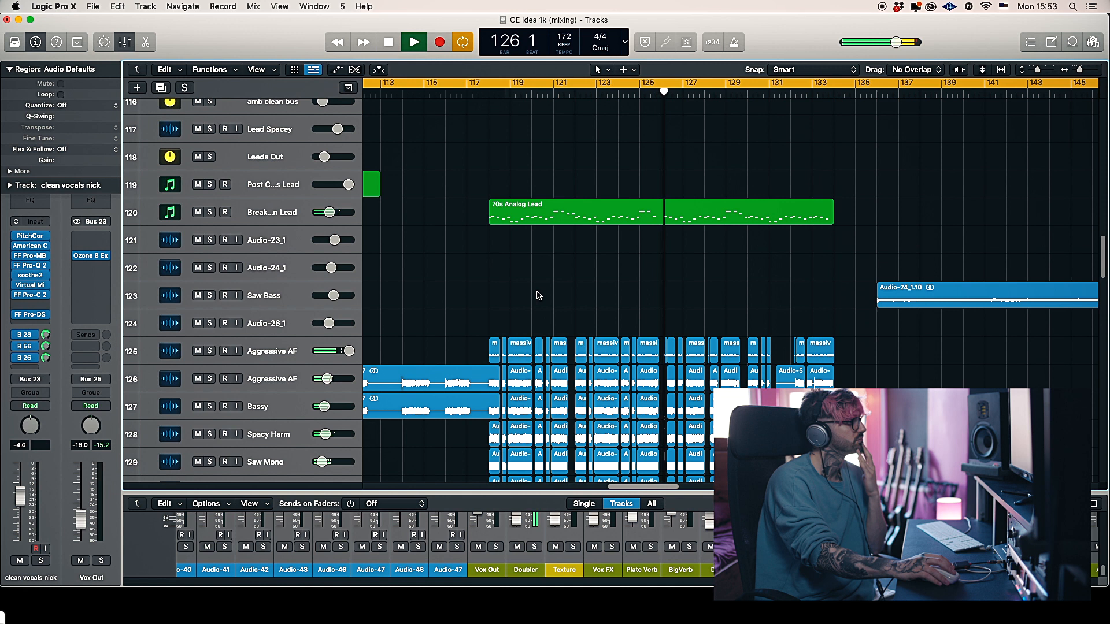
pyautogui.scroll(-10, 570, 293)
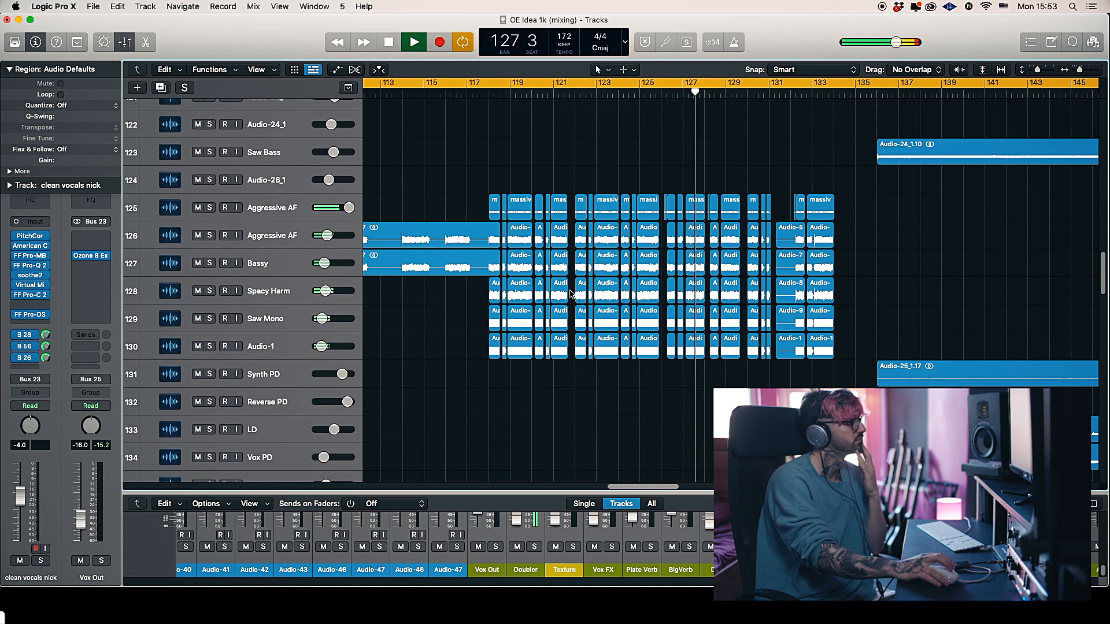
pyautogui.moveTo(1101, 317); pyautogui.dragTo(1105, 321)
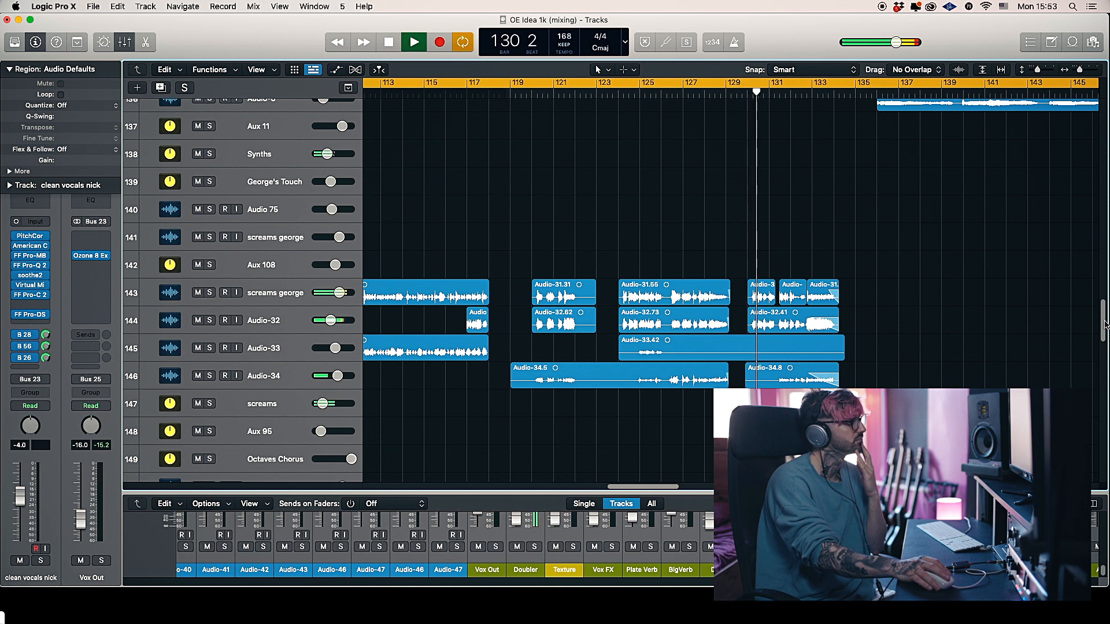
pyautogui.moveTo(1102, 324); pyautogui.dragTo(1103, 277)
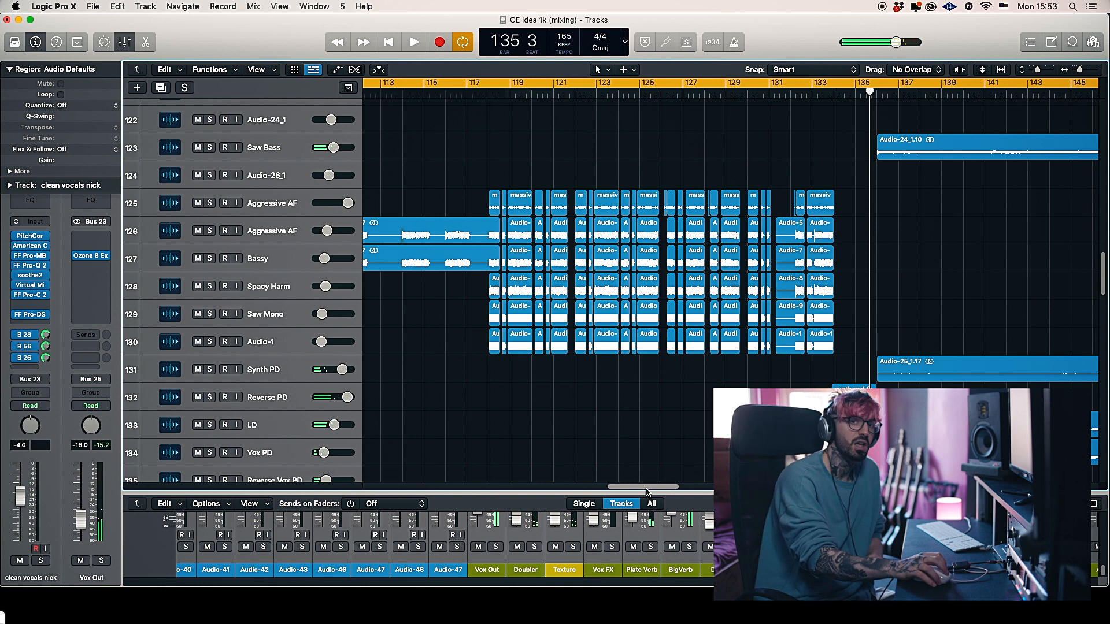
# Step: Switch to TextEdit to check the songwriting and sound inspiration notes, and return to the Logic Pro project
pyautogui.moveTo(640, 490); pyautogui.dragTo(637, 491)
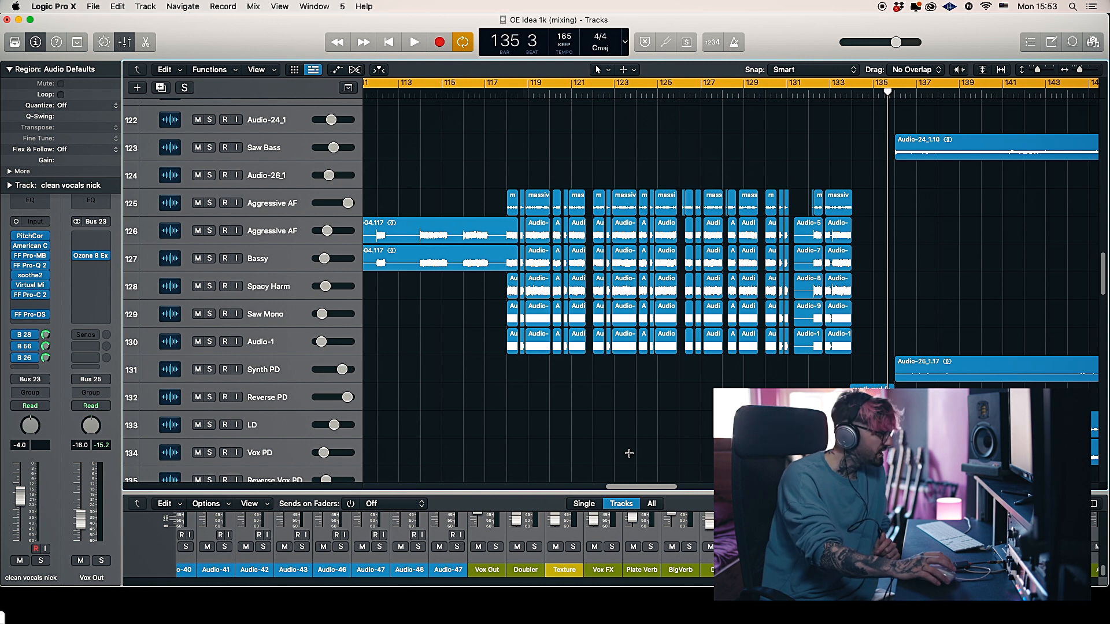
pyautogui.click(557, 596)
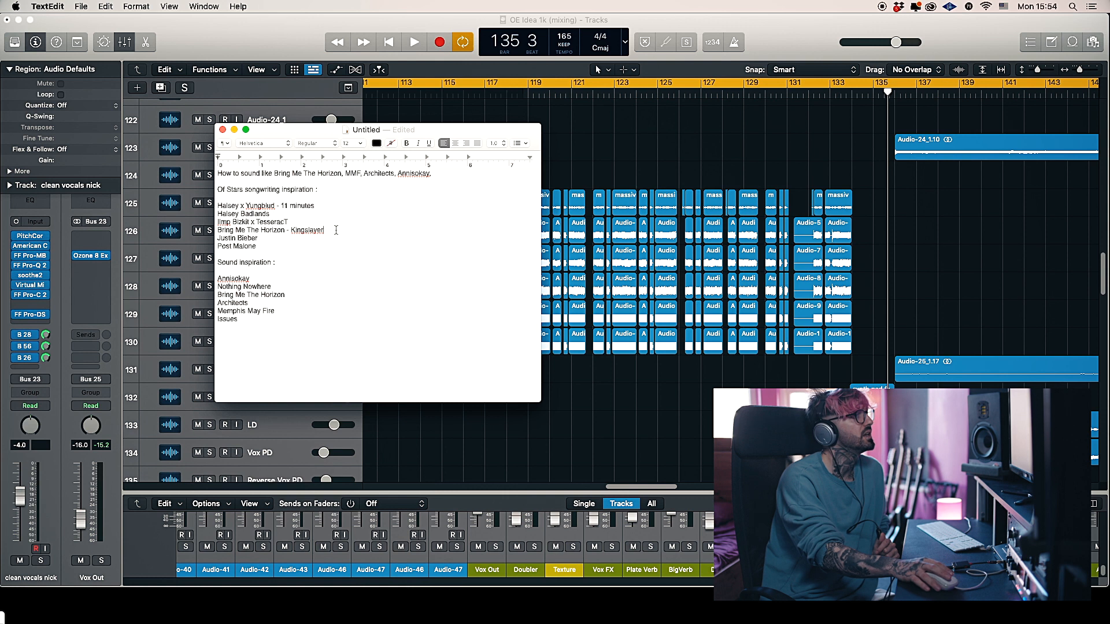
pyautogui.click(751, 34)
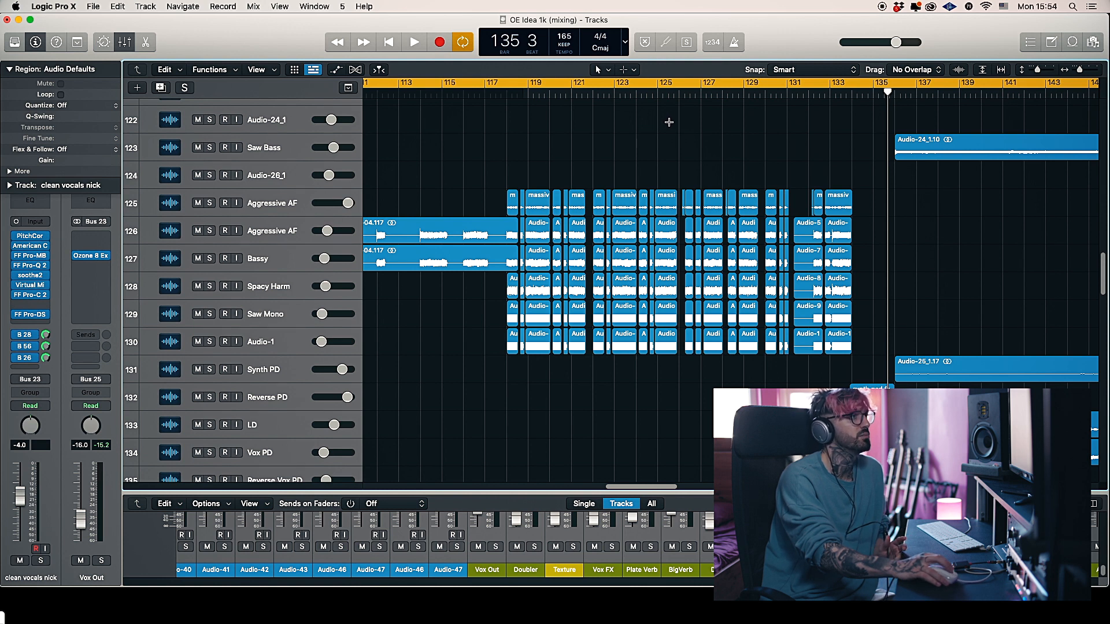
# Step: Solo the Break Down Lead on track 120, audition it from bar 118, and stop playback at bar 122
pyautogui.scroll(5, 670, 124)
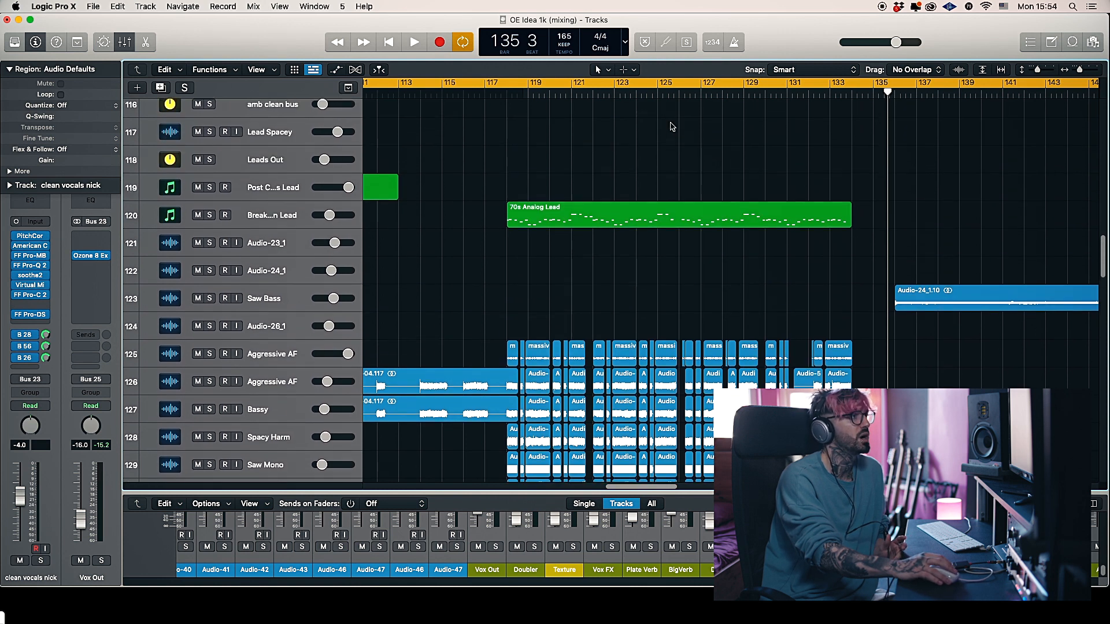
pyautogui.click(507, 93)
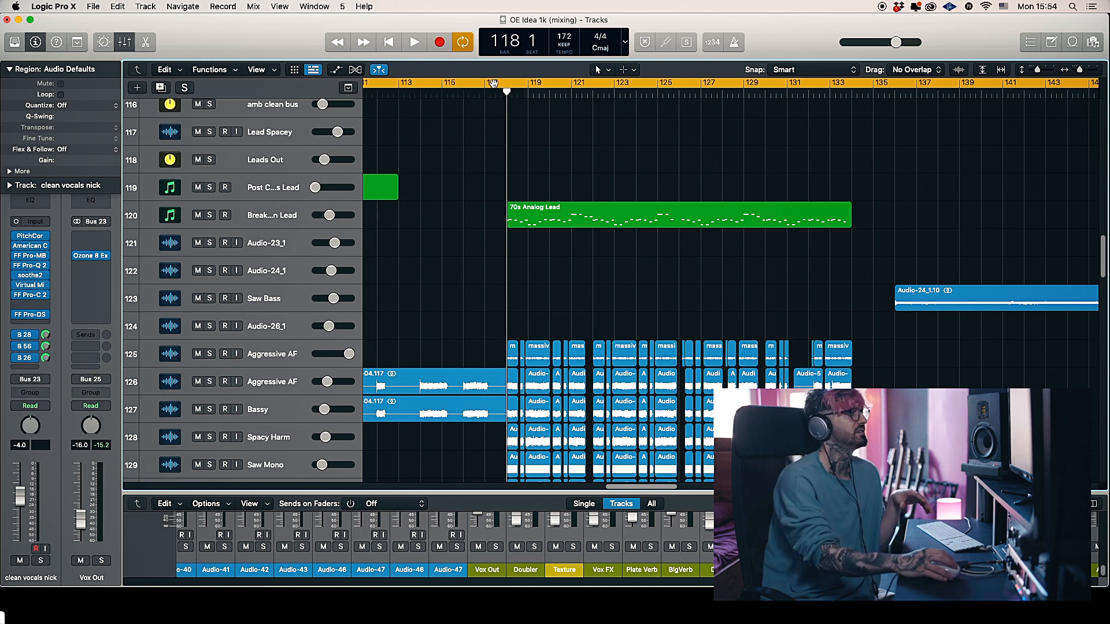
pyautogui.click(209, 215)
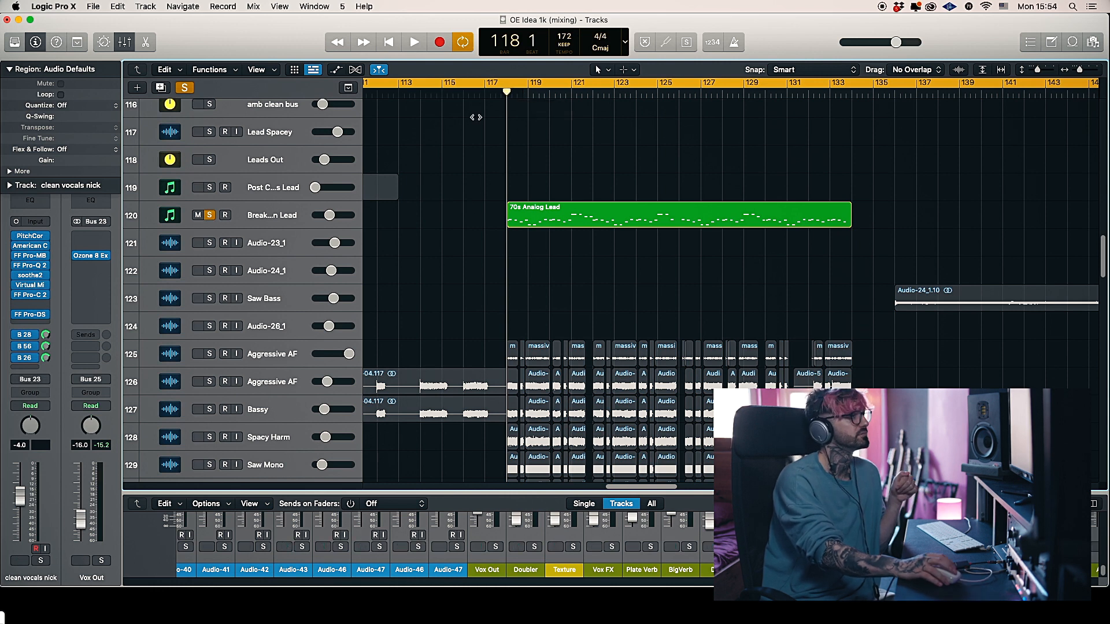
pyautogui.press('space')
pyautogui.click(221, 221)
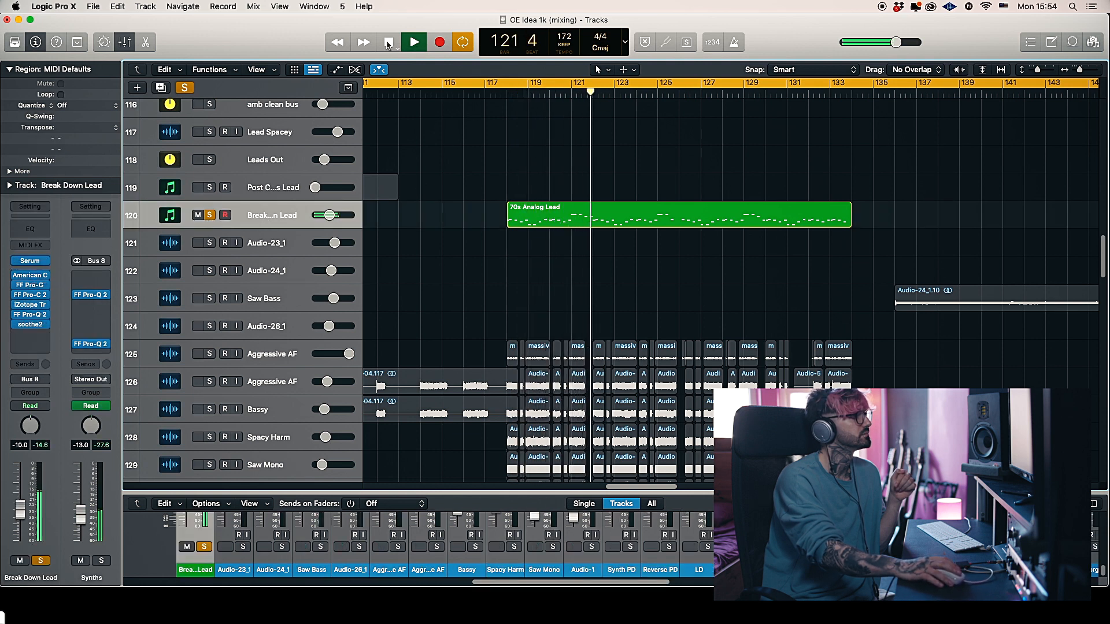
pyautogui.click(388, 43)
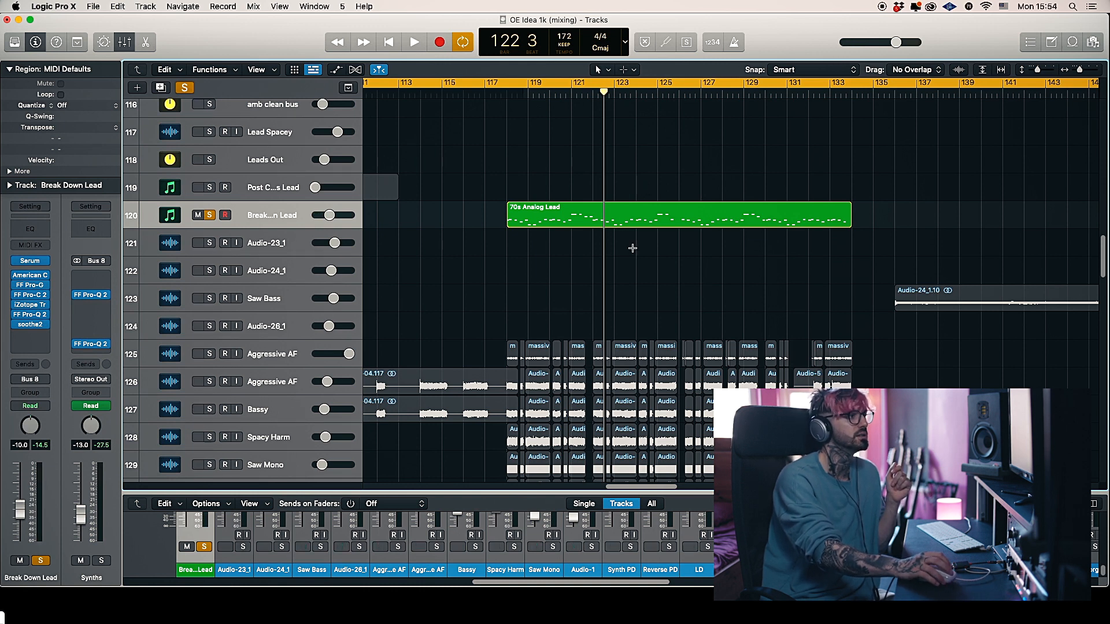
# Step: Audition the soloed LD layer on track 133 from bar 4 and stop playback at bar 8
pyautogui.hscroll(-10, 621, 488)
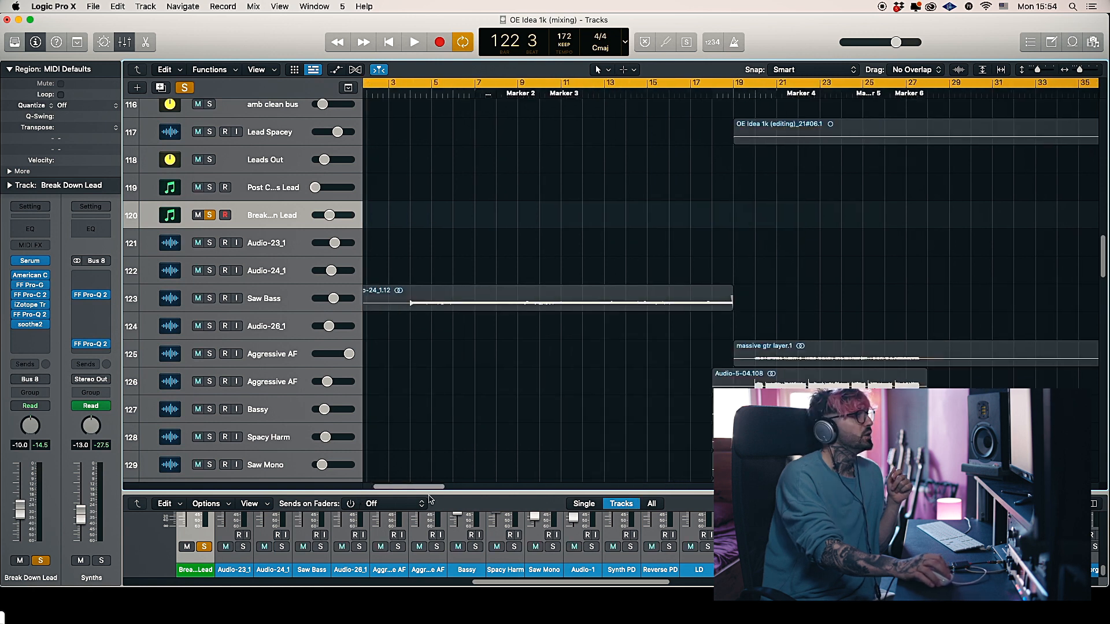
pyautogui.hscroll(-10, 603, 497)
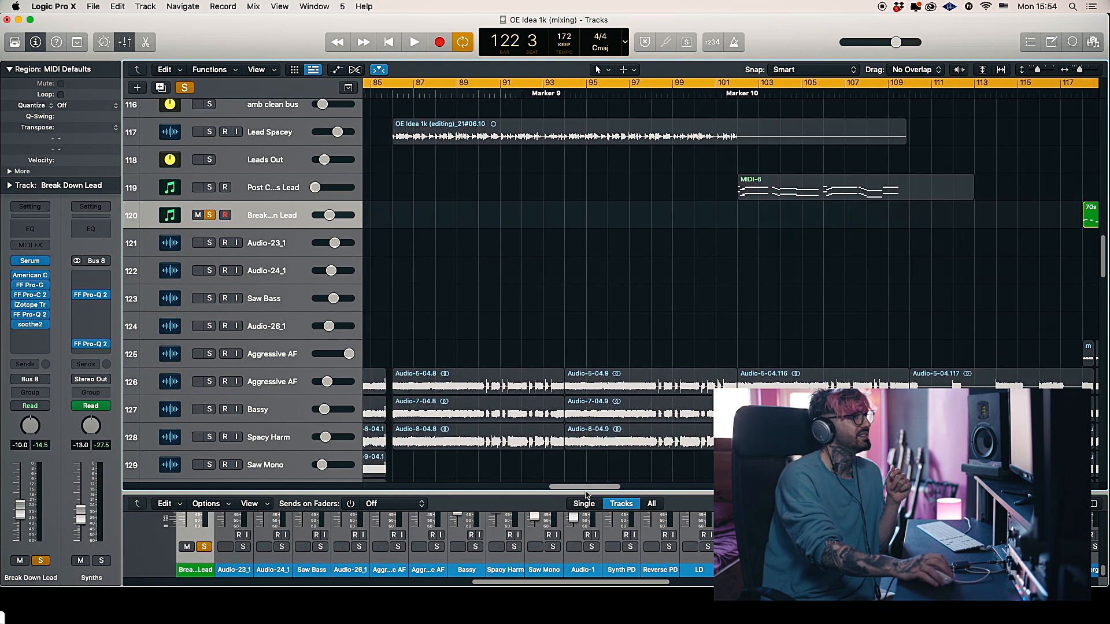
pyautogui.hscroll(-15, 533, 495)
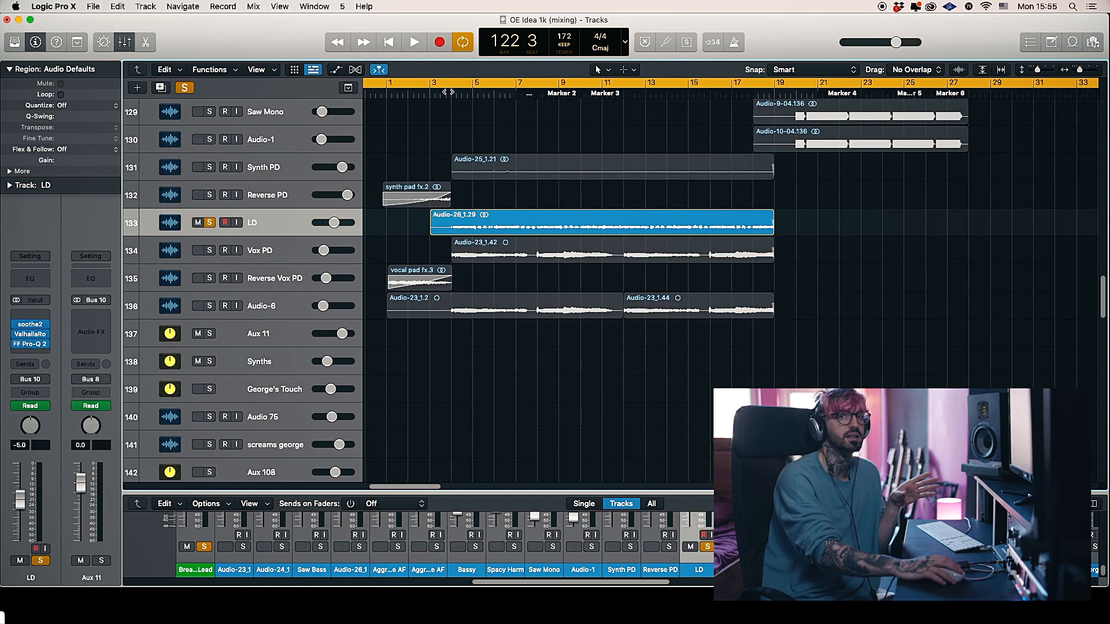
pyautogui.click(448, 92)
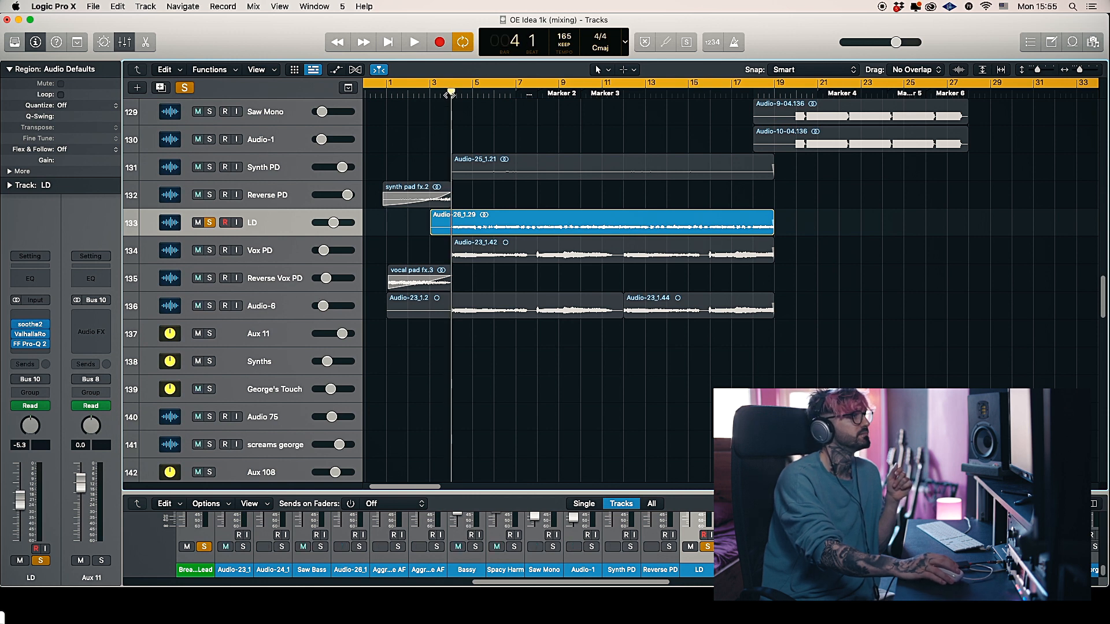
pyautogui.press('space')
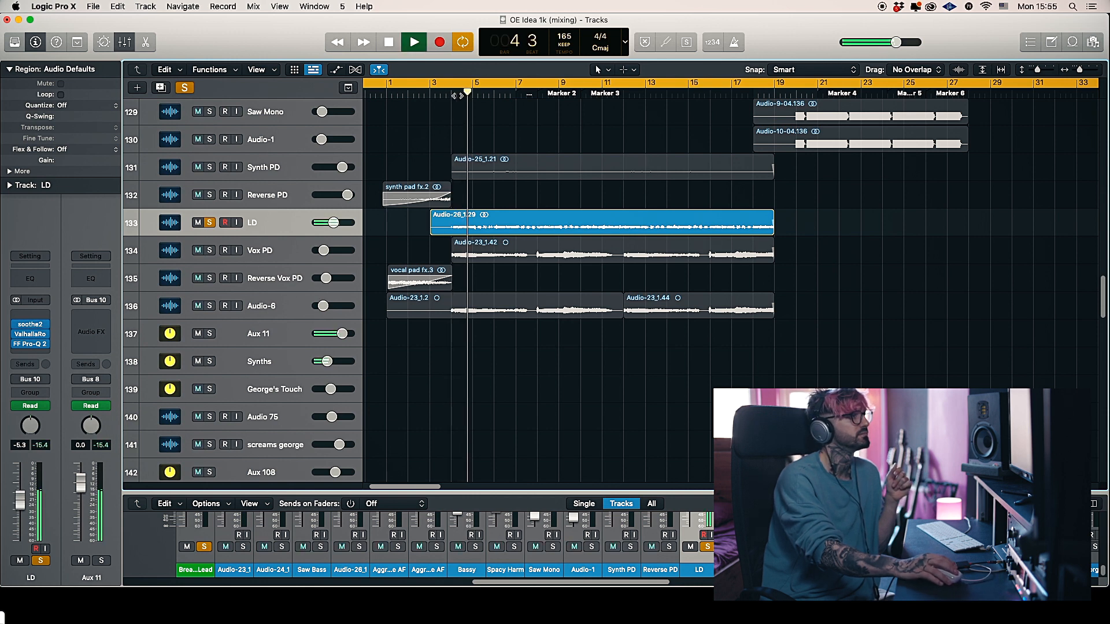
pyautogui.click(389, 42)
# Step: Examine the lead, guitar and synth tracks from bar 155 through the end of the song
pyautogui.moveTo(430, 486); pyautogui.dragTo(683, 489)
pyautogui.scroll(3, 649, 413)
pyautogui.scroll(10, 649, 413)
pyautogui.hscroll(10, 649, 413)
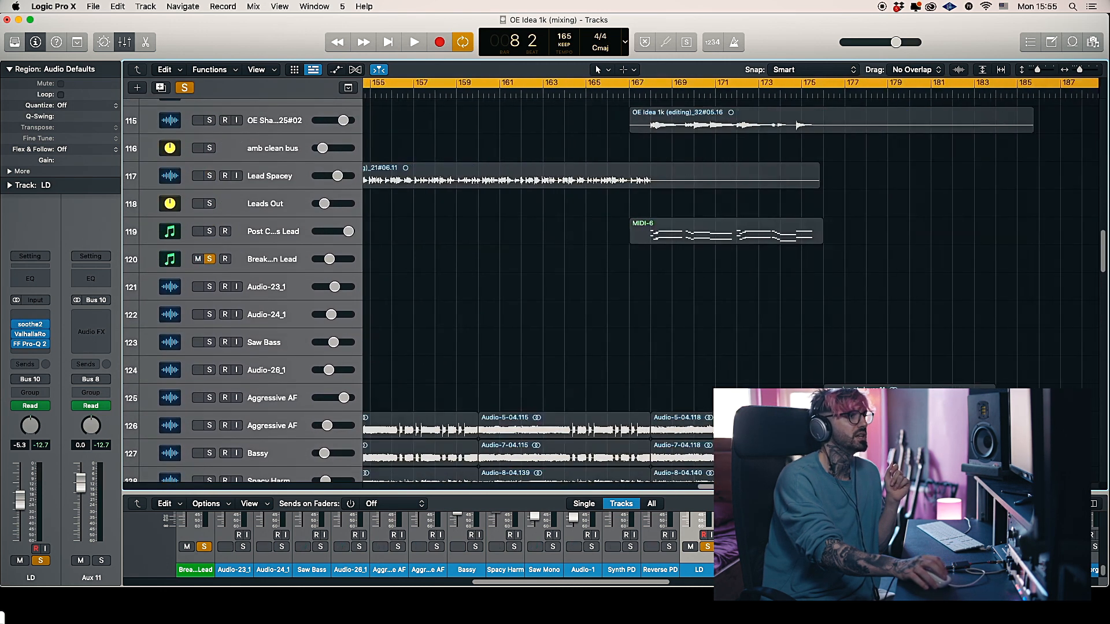
pyautogui.hscroll(12, 650, 413)
pyautogui.scroll(-15, 649, 412)
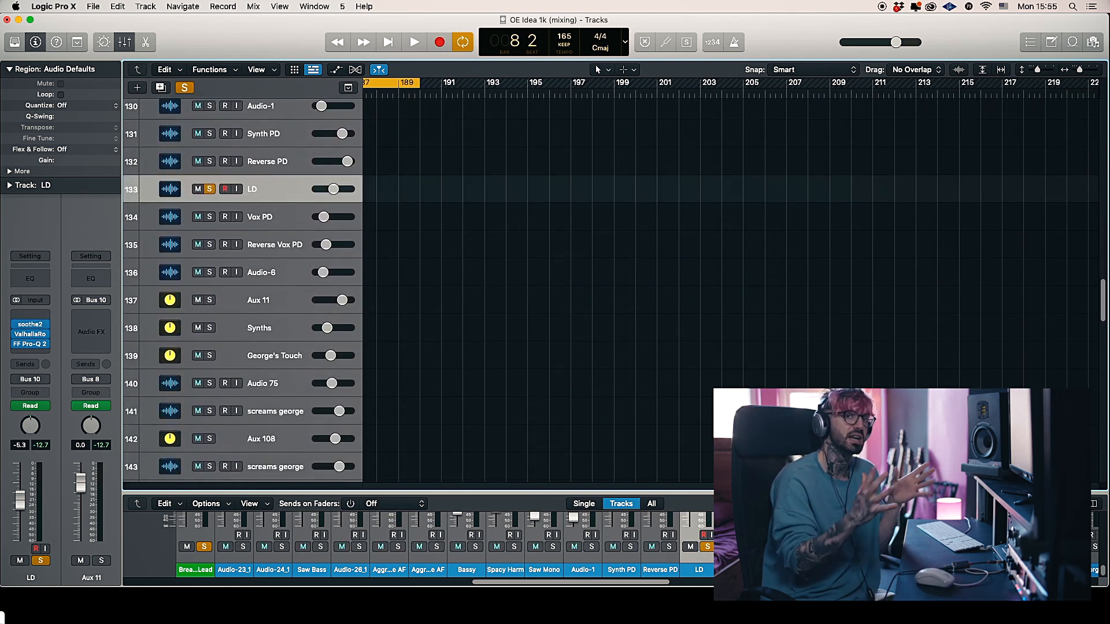
pyautogui.scroll(-2, 609, 278)
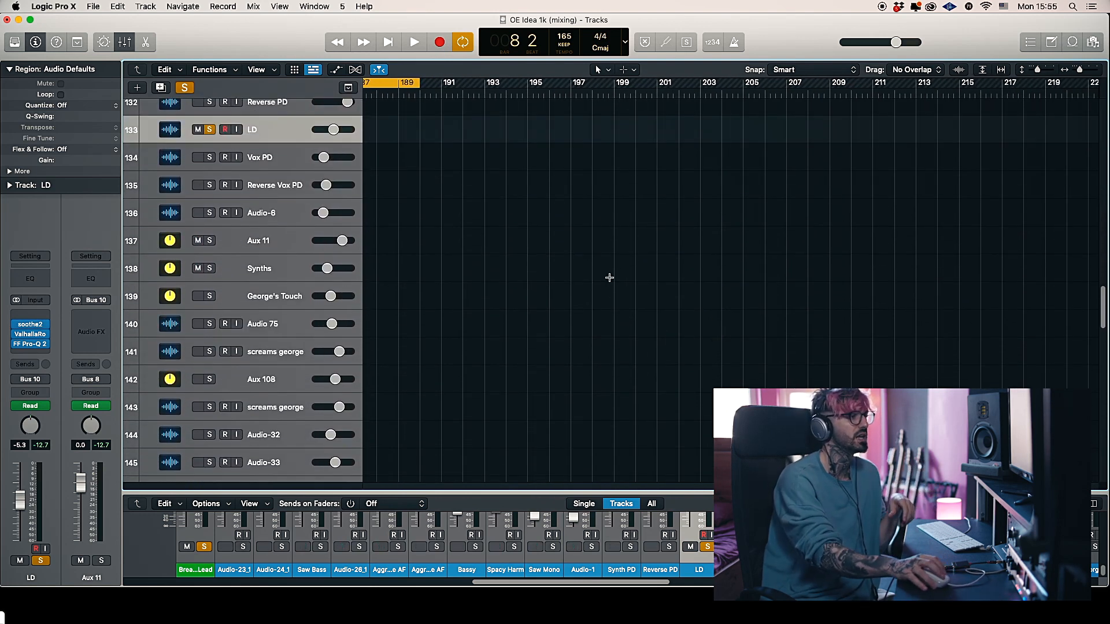
pyautogui.moveTo(751, 493); pyautogui.dragTo(751, 486)
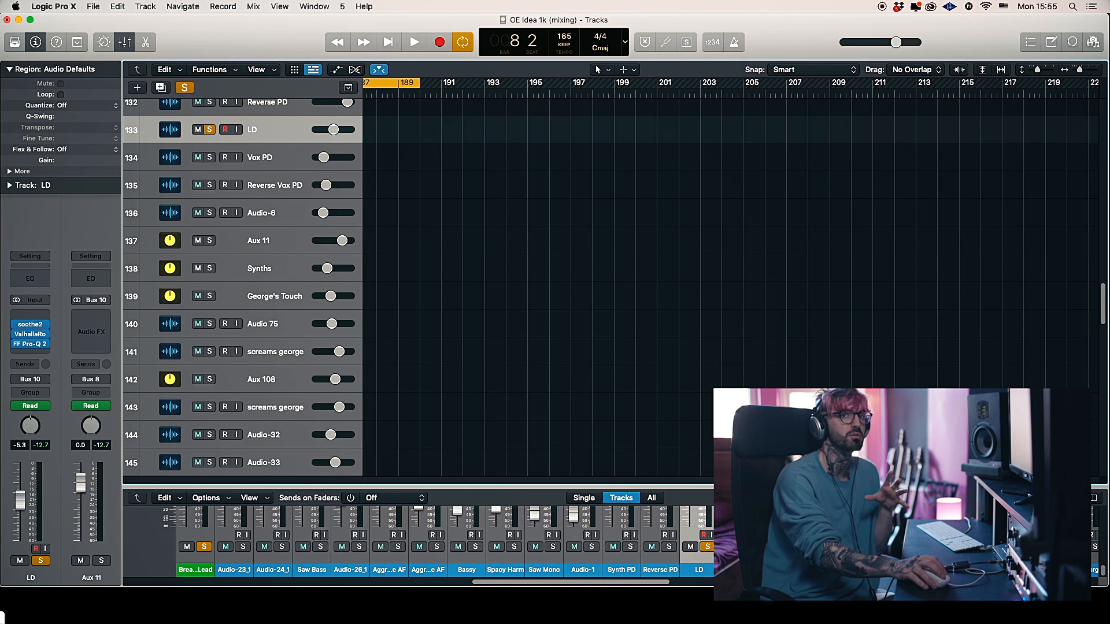
# Step: Return to the breakdown around bar 118, select the Break Down Lead on track 120 and open its Serum instrument
pyautogui.hscroll(-6, 731, 283)
pyautogui.hscroll(-15, 674, 469)
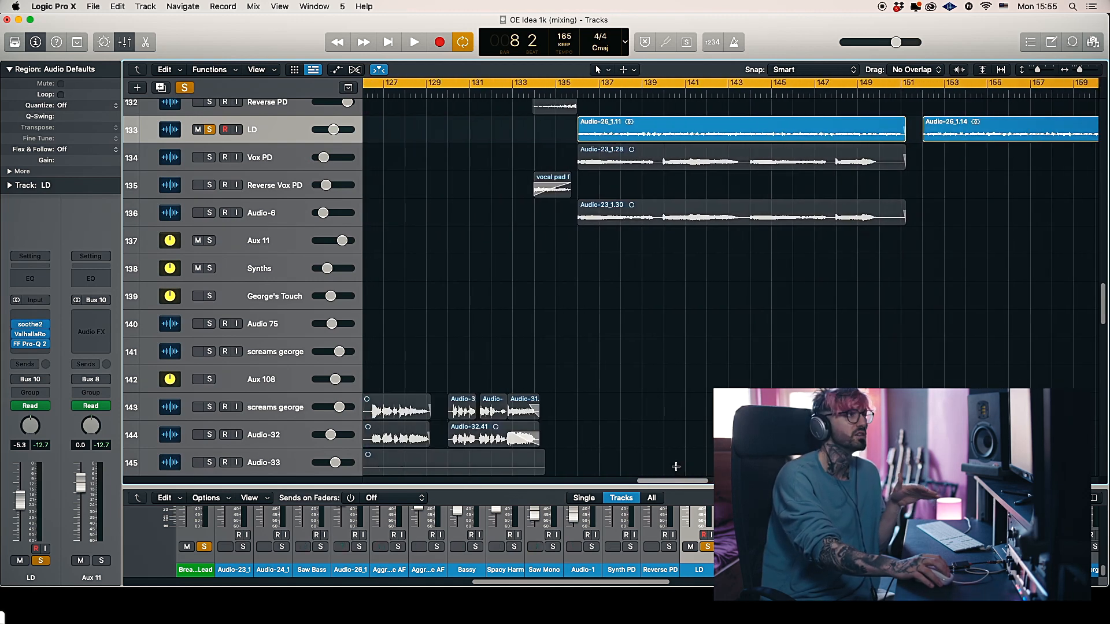
pyautogui.scroll(8, 653, 439)
pyautogui.hscroll(-6, 636, 416)
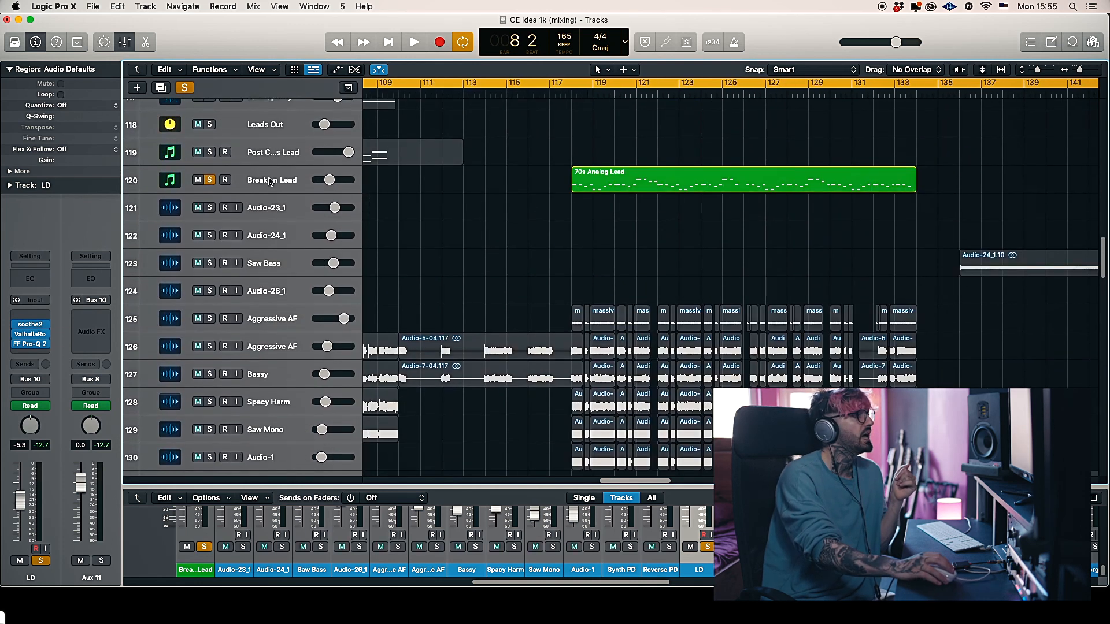
pyautogui.click(275, 180)
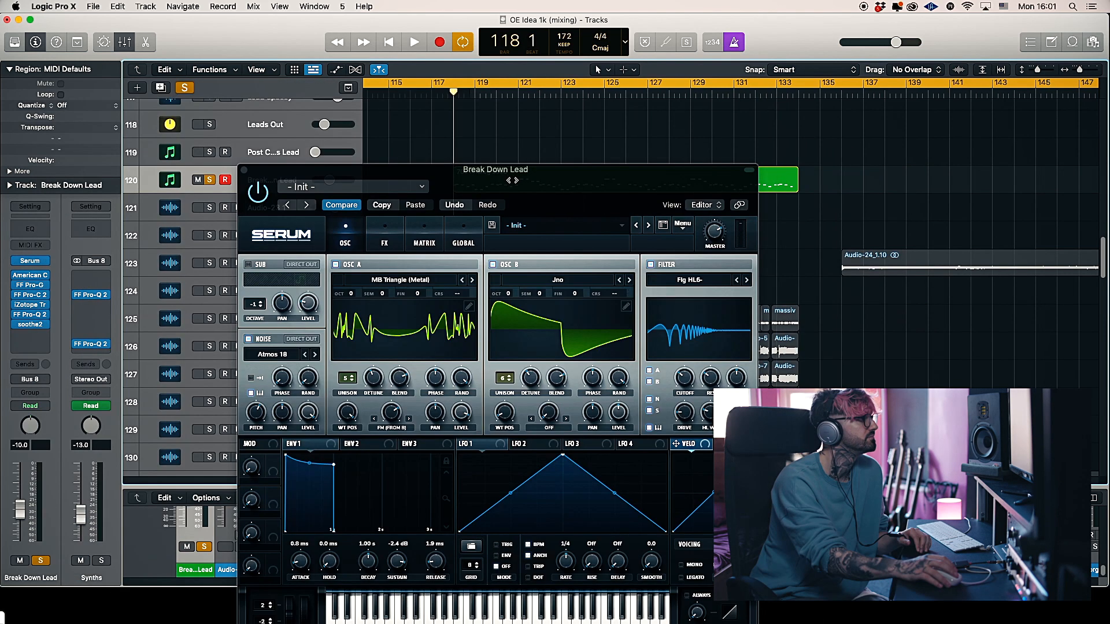
# Step: Play the Break Down Lead from bar 118 to bar 124 while checking Serum's ENV 1, ENV 2 and ENV 3 envelopes
pyautogui.press('space')
pyautogui.moveTo(513, 183); pyautogui.dragTo(564, 162)
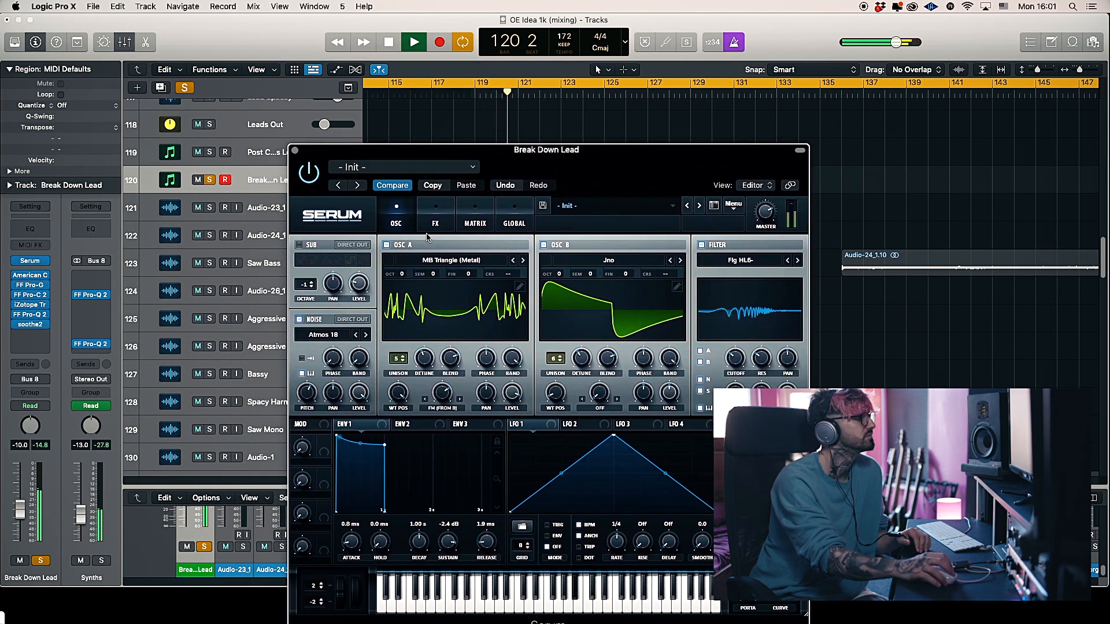
pyautogui.click(415, 424)
pyautogui.click(361, 425)
pyautogui.click(462, 424)
pyautogui.click(364, 424)
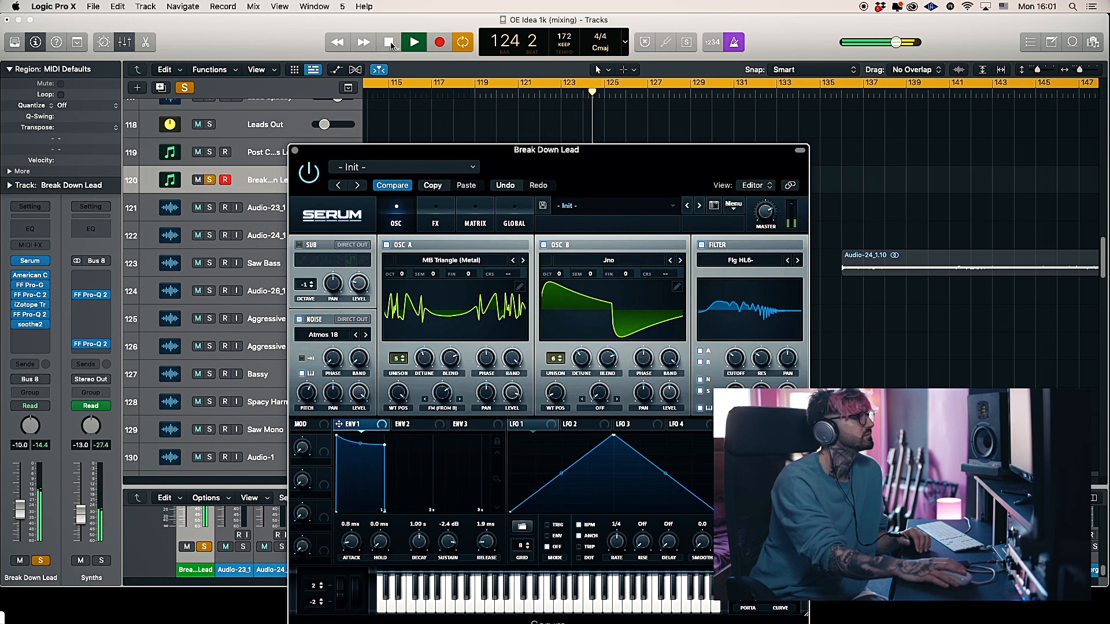
pyautogui.click(390, 44)
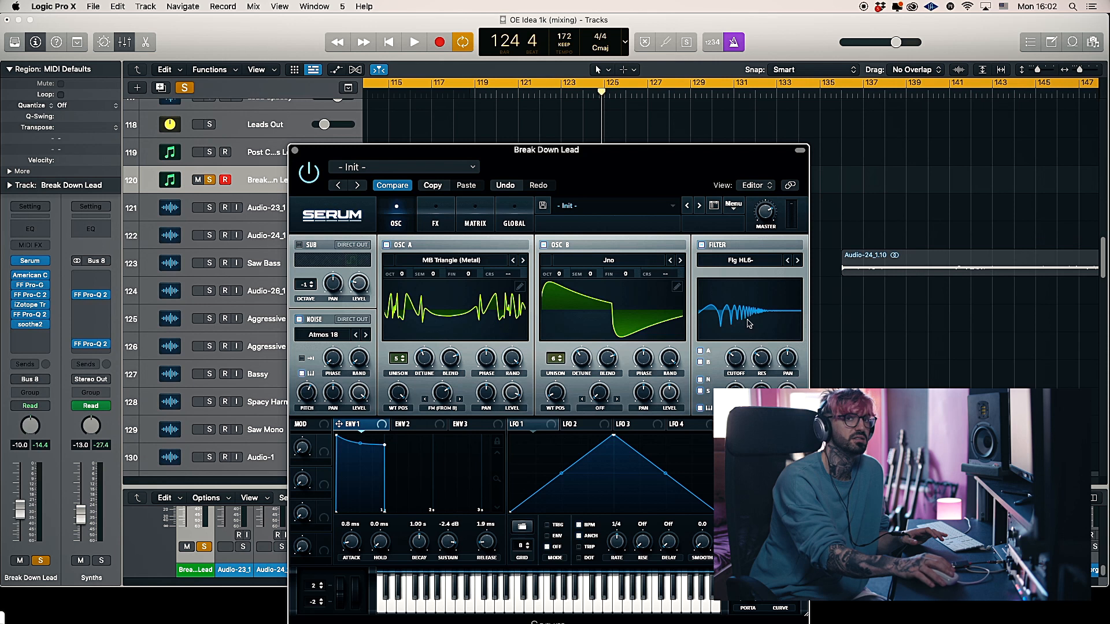
# Step: Audition the lead patch by sounding three progressively lower notes on Serum's on-screen keyboard
pyautogui.click(589, 608)
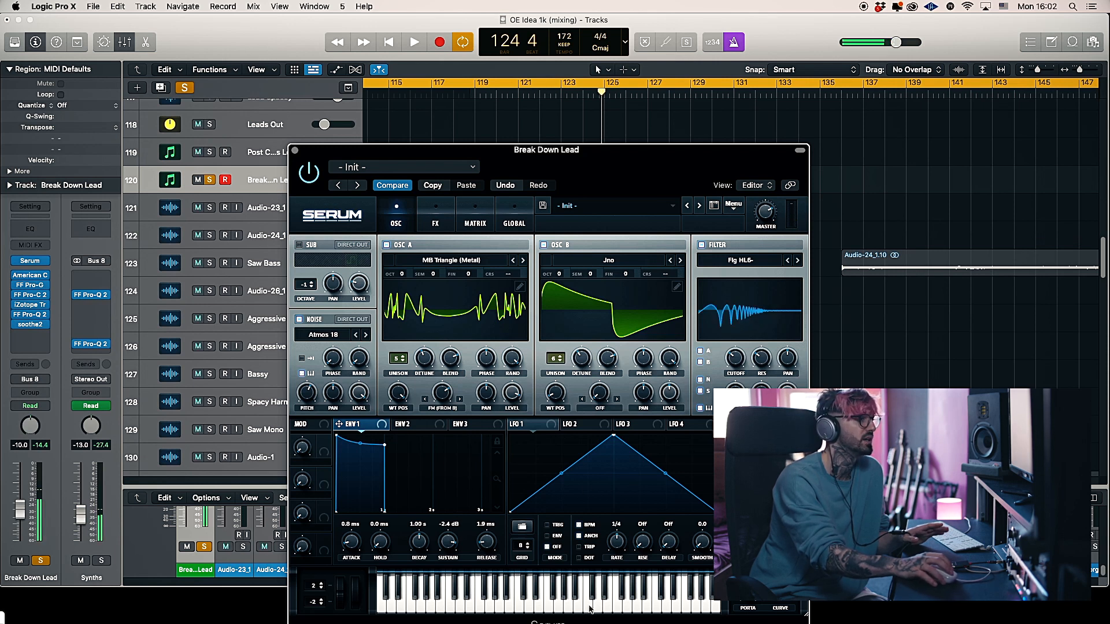
pyautogui.click(558, 606)
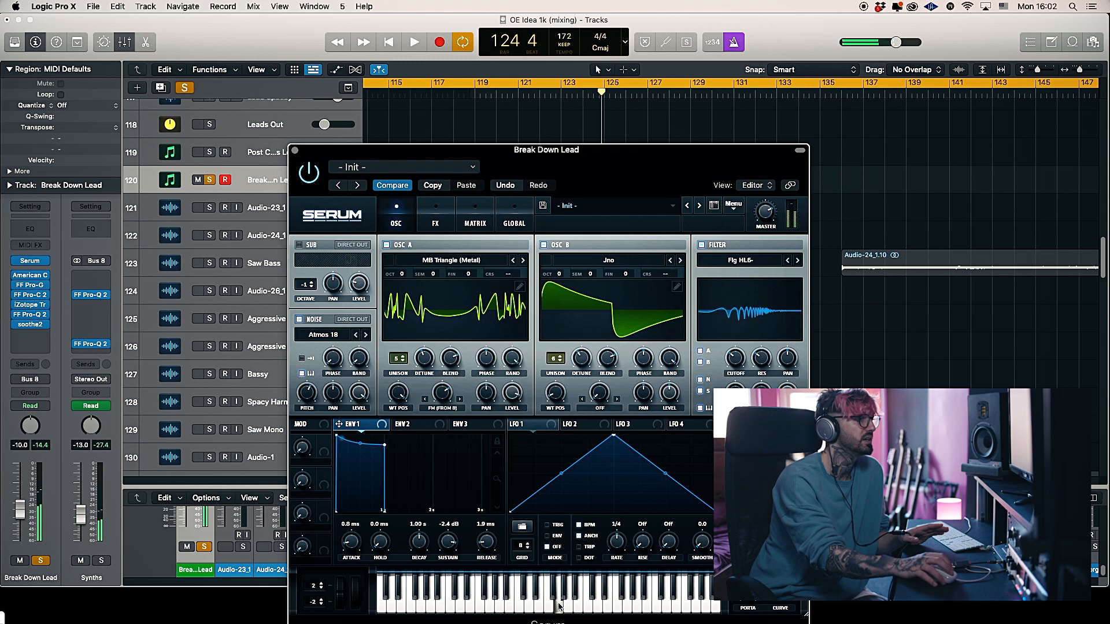
pyautogui.click(497, 608)
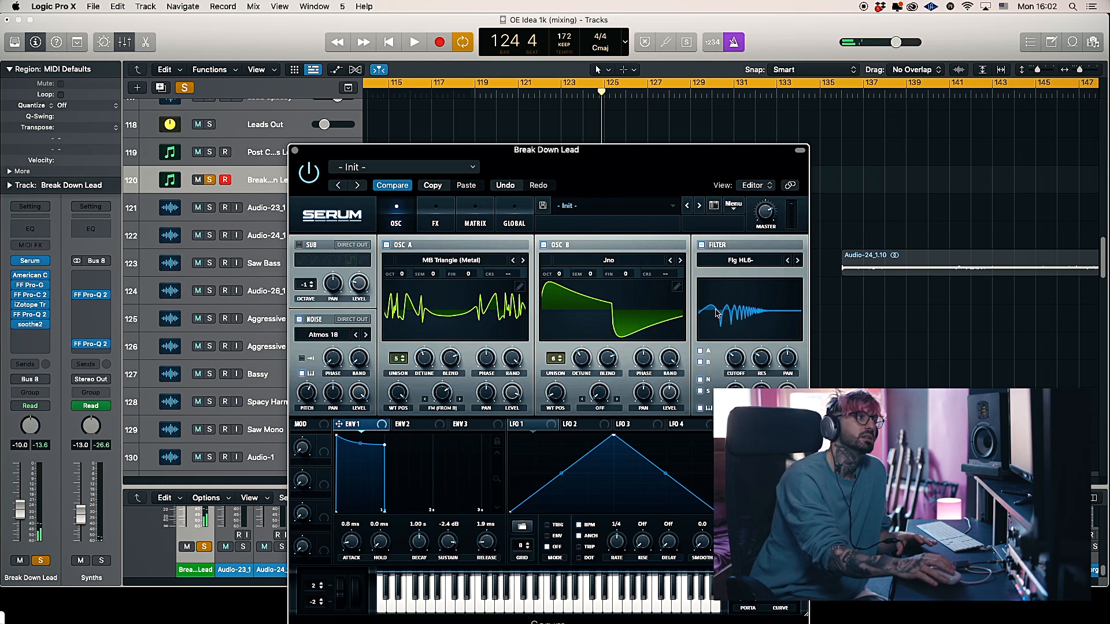
# Step: Review Serum's effects chain with the plugin window moved fully into view, and return to the oscillator page
pyautogui.click(442, 225)
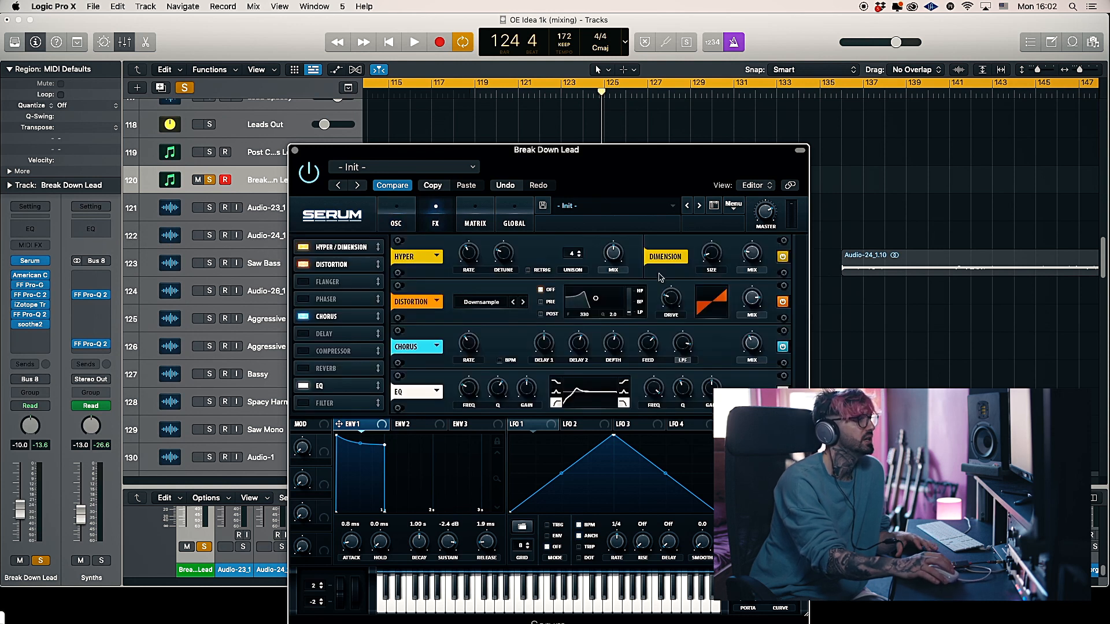
pyautogui.moveTo(604, 190); pyautogui.dragTo(628, 155)
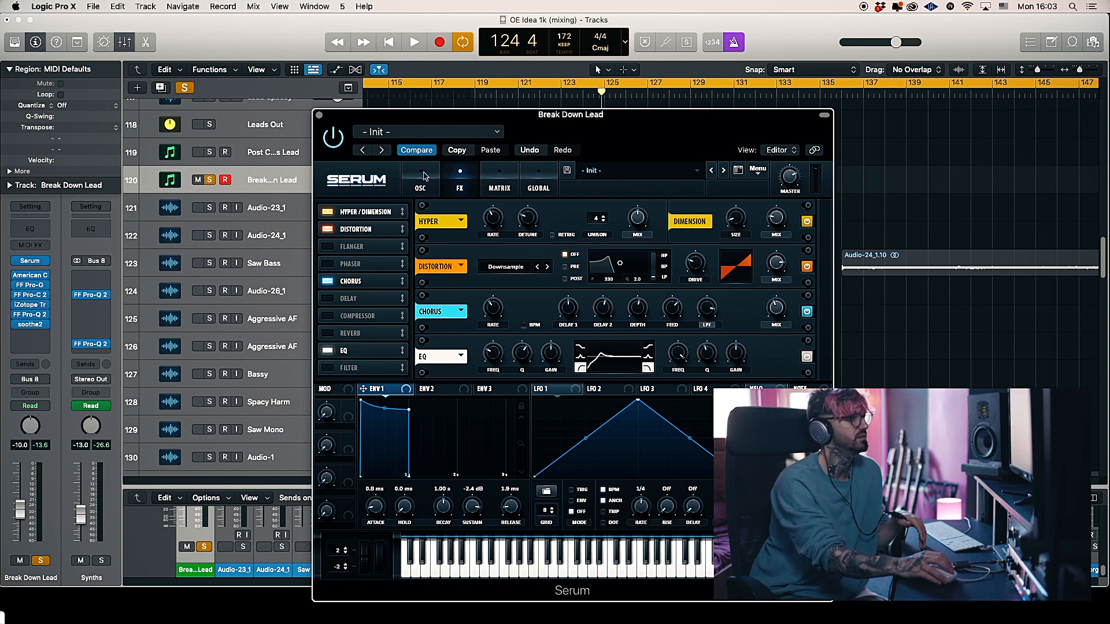
pyautogui.click(421, 177)
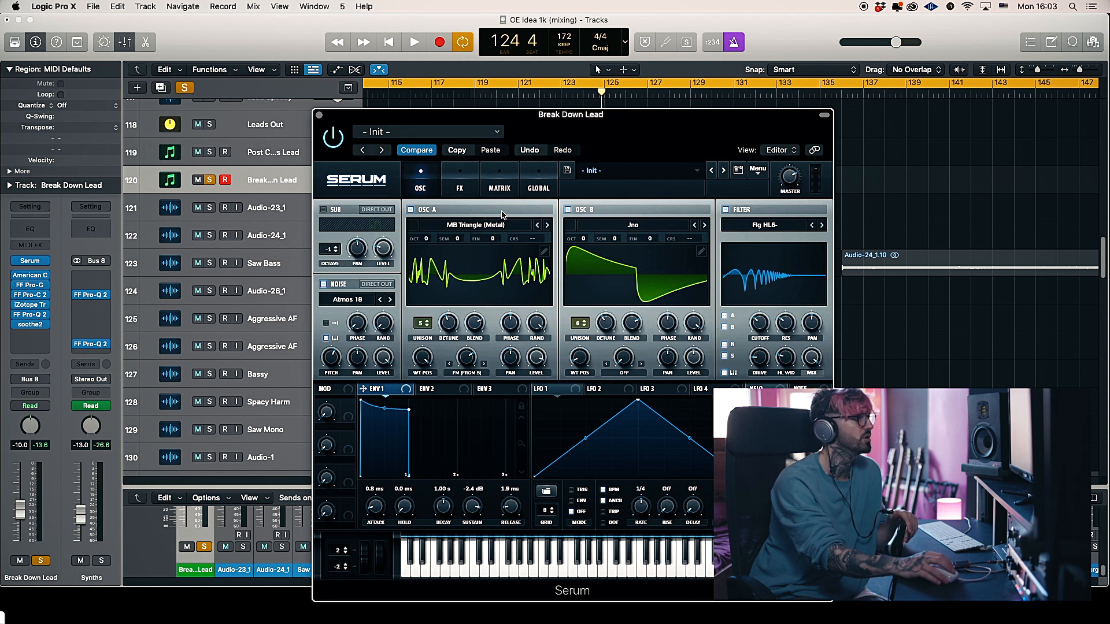